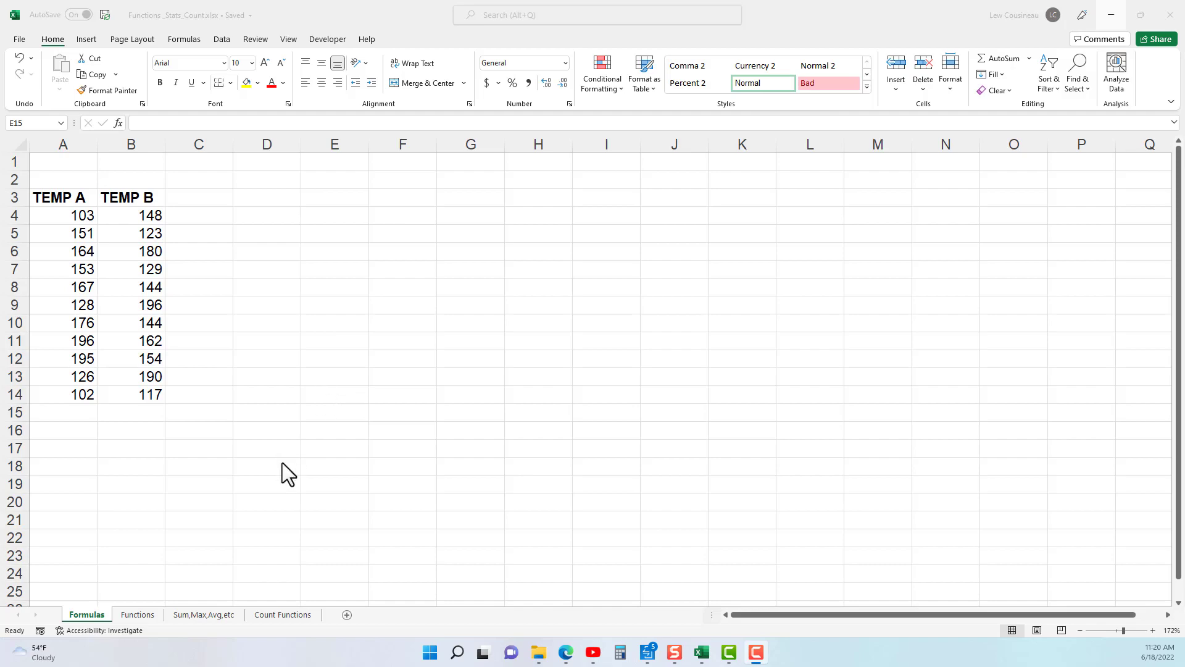
- On the Formulas sheet, enter the formula =B4-A4 in cell C4 to subtract TEMP A from TEMP B
left_click(80, 618)
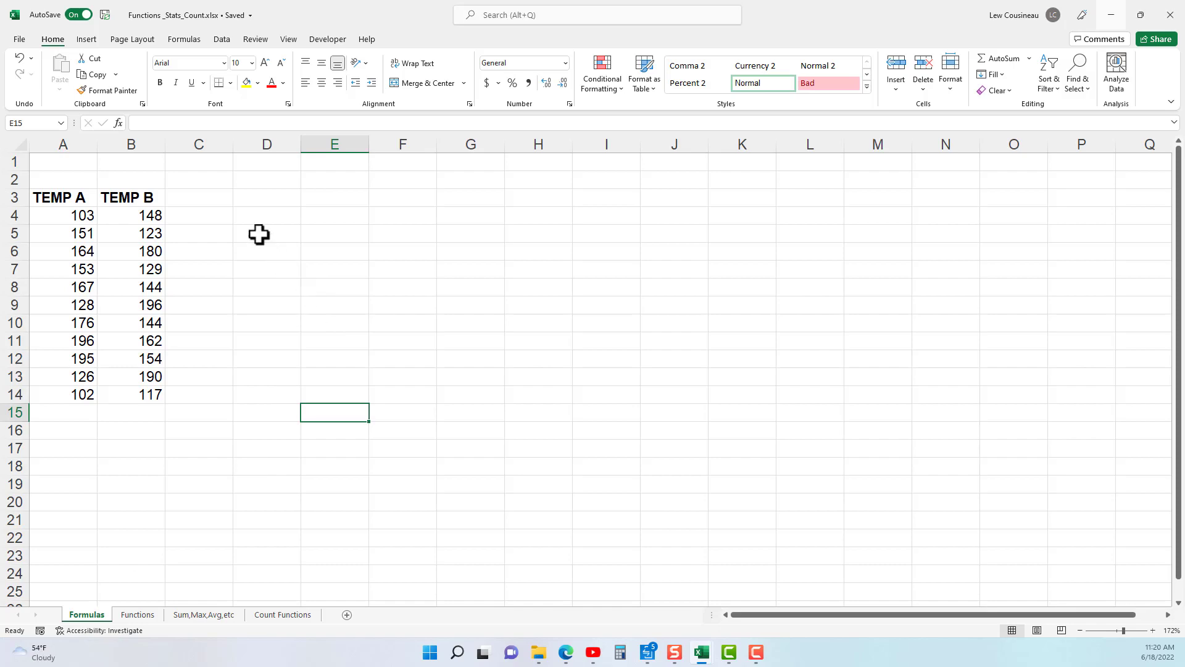
left_click(202, 217)
type("=")
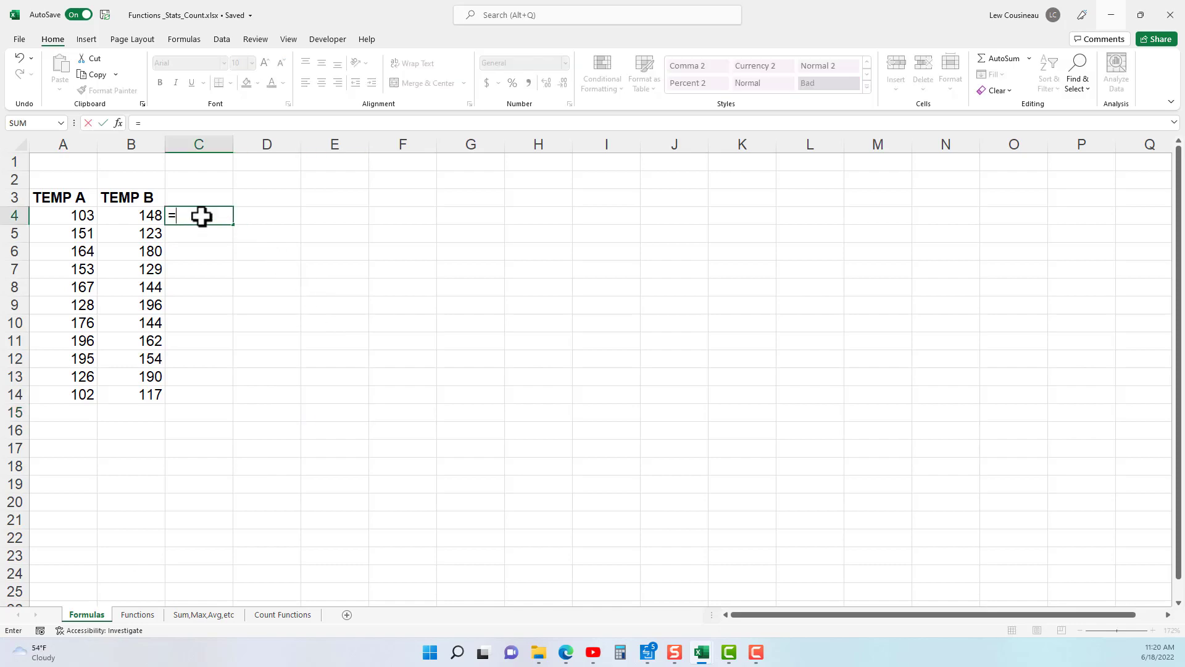
left_click(139, 218)
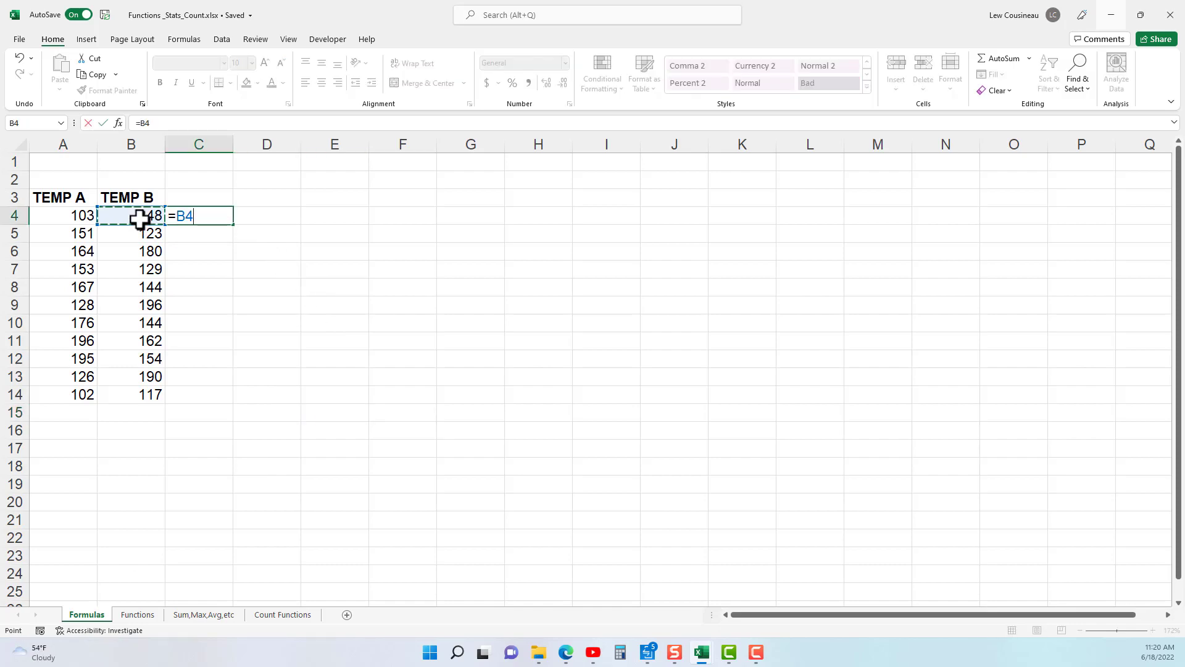
type("-")
left_click(86, 215)
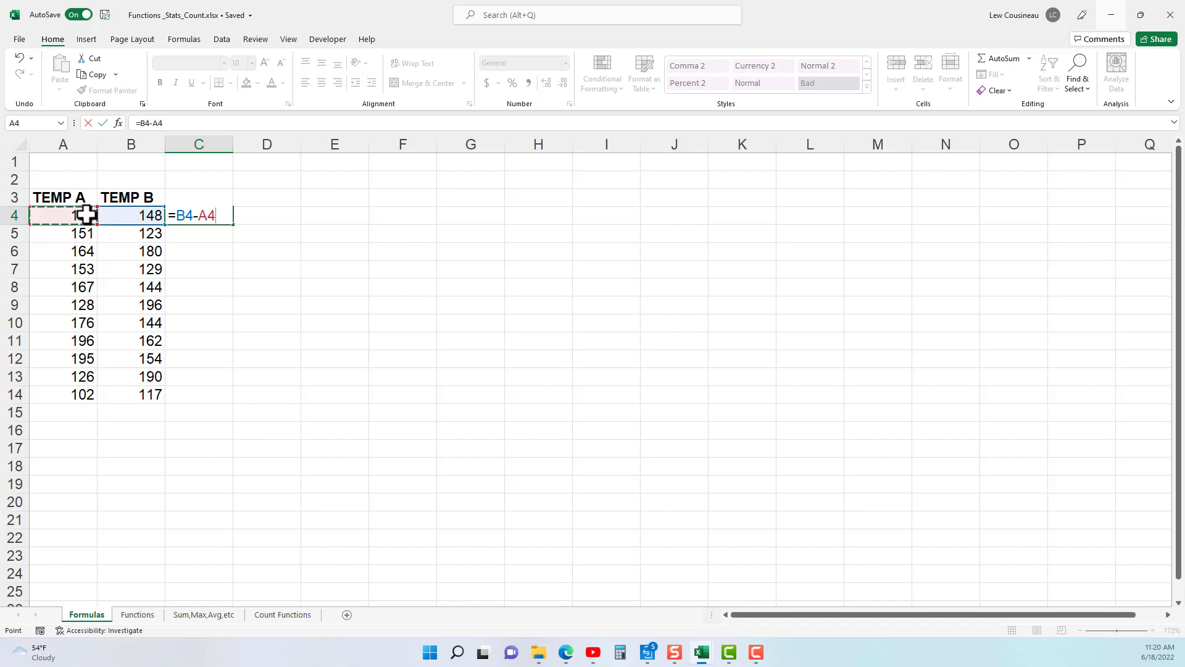
key("Return")
- Try to extend the formula in C4 to =(B4-A4)/B4^2+(
left_click(194, 215)
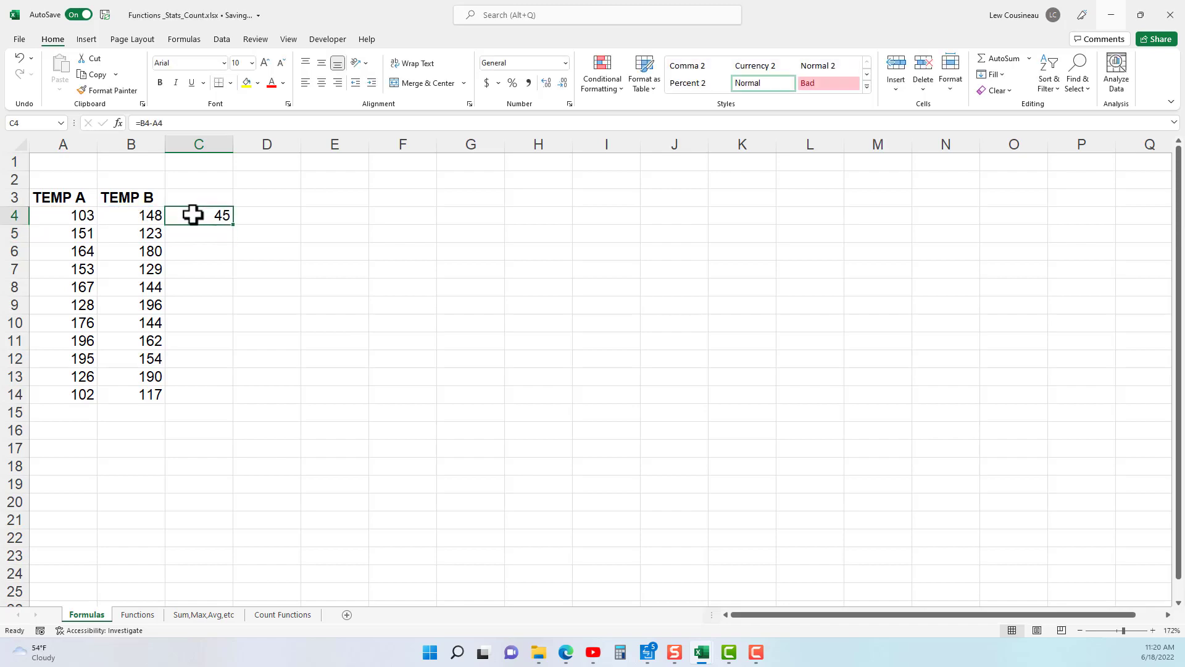
double_click(195, 217)
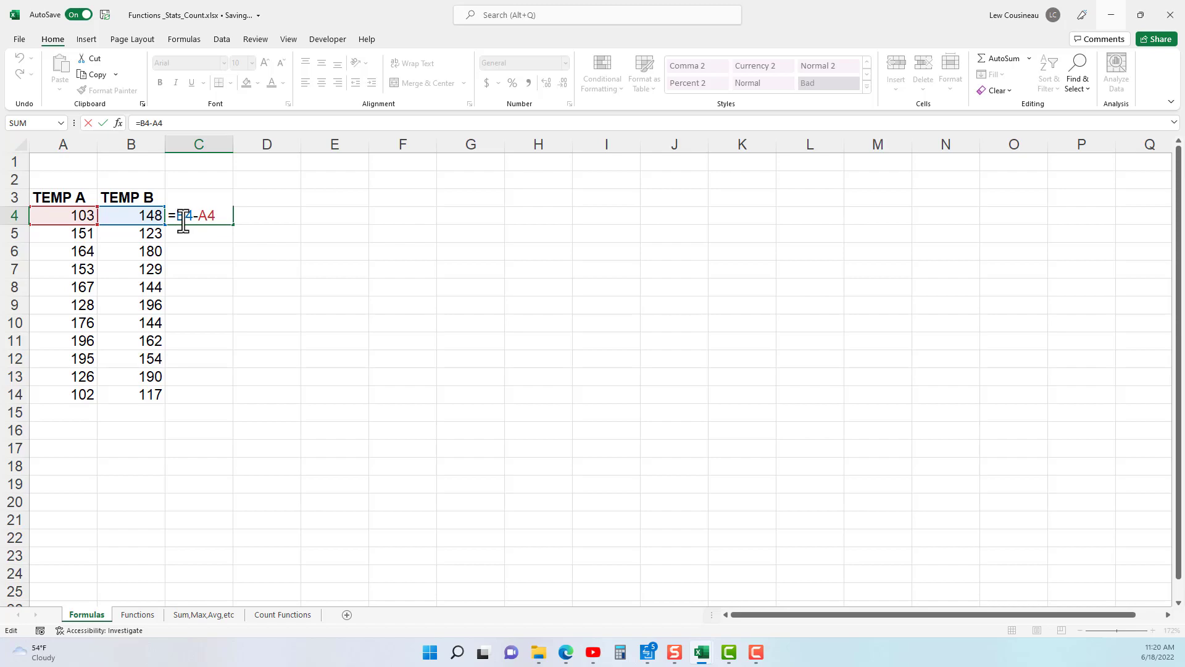
left_click(178, 216)
type("(")
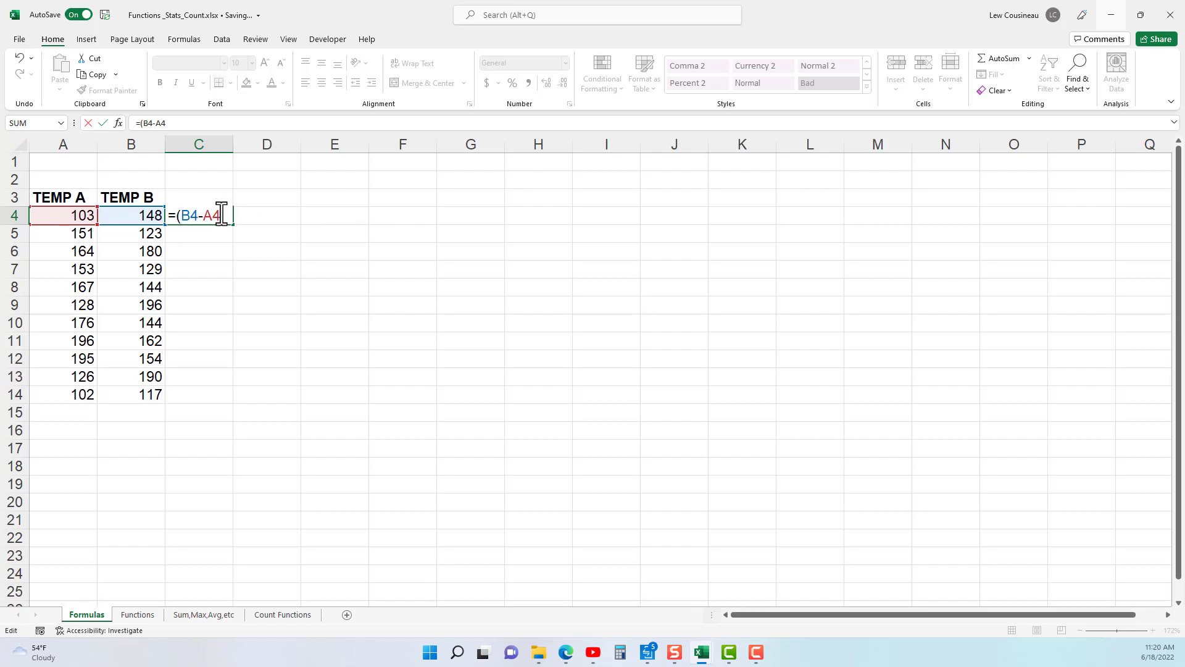
type("/")
left_click(152, 212)
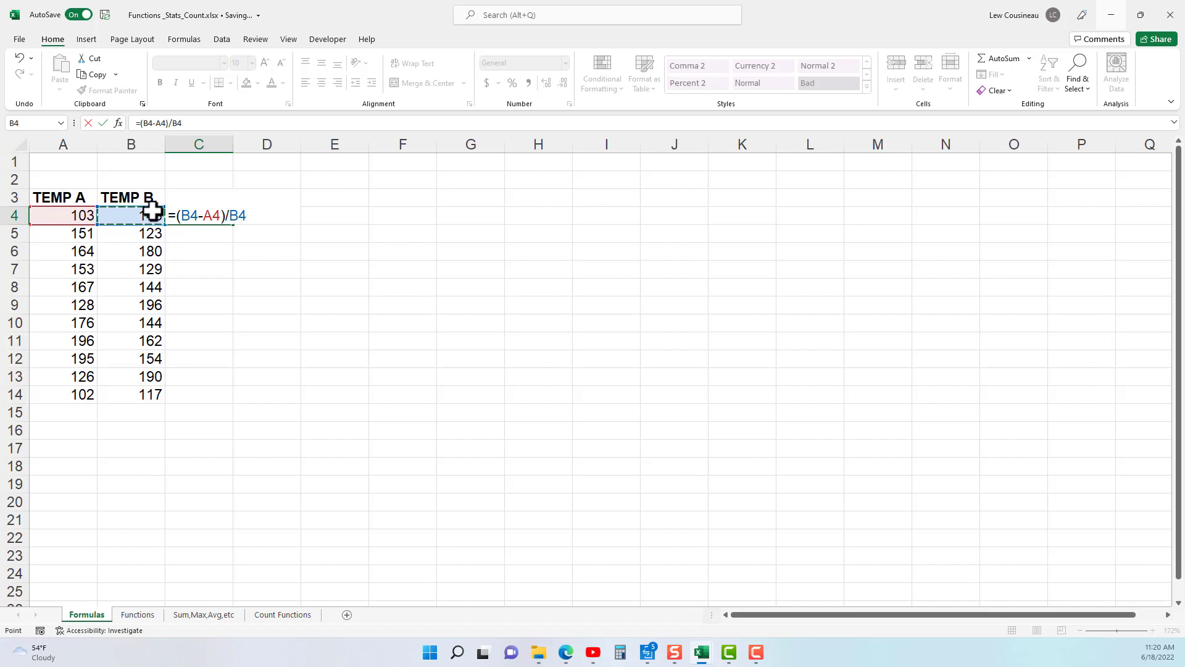
type("^2+(")
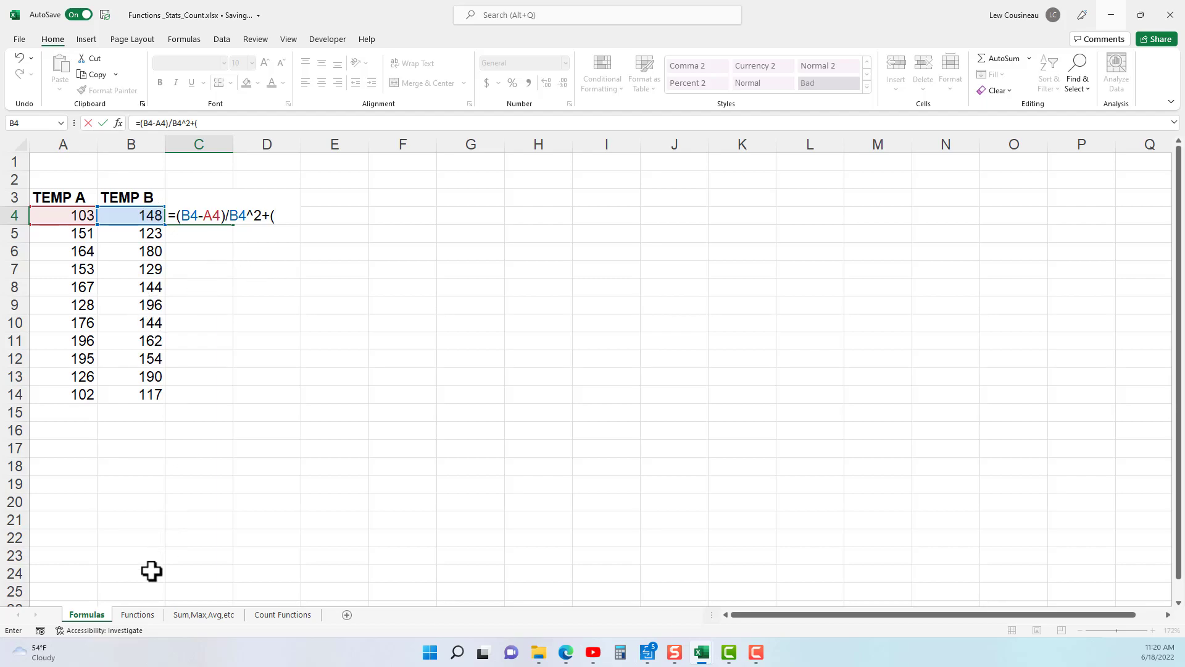
key("Escape")
- Open the Functions sheet and compare its function categories table with the function library, including the Statistical functions
left_click(138, 616)
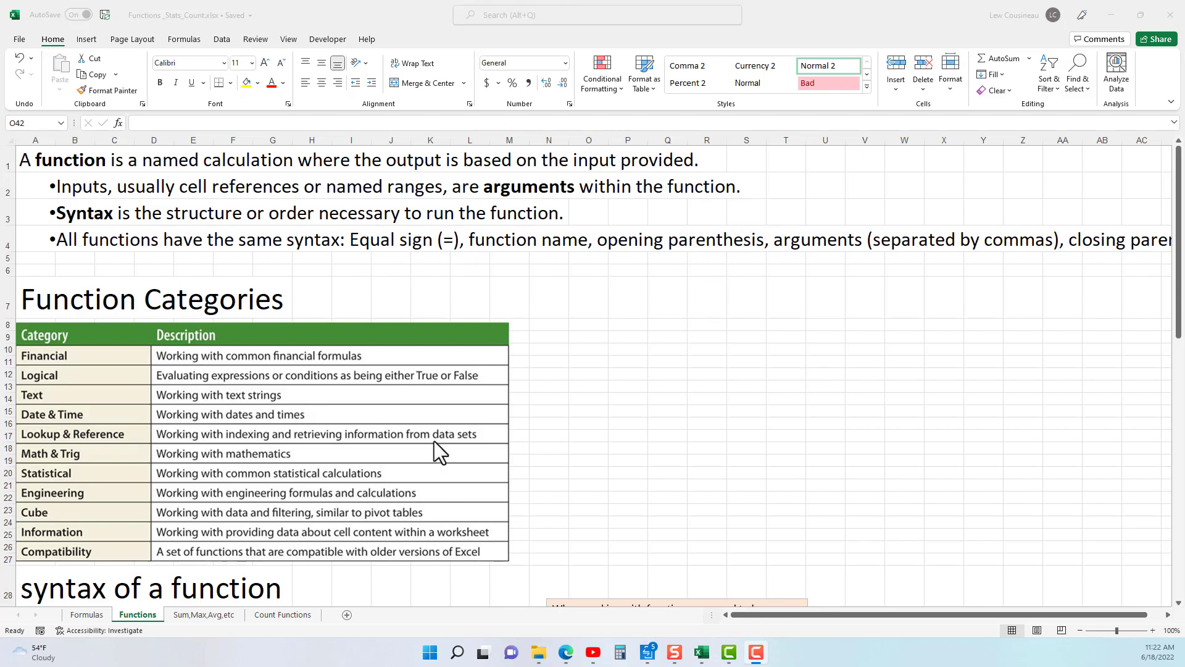
scroll(434, 440, "down", 1)
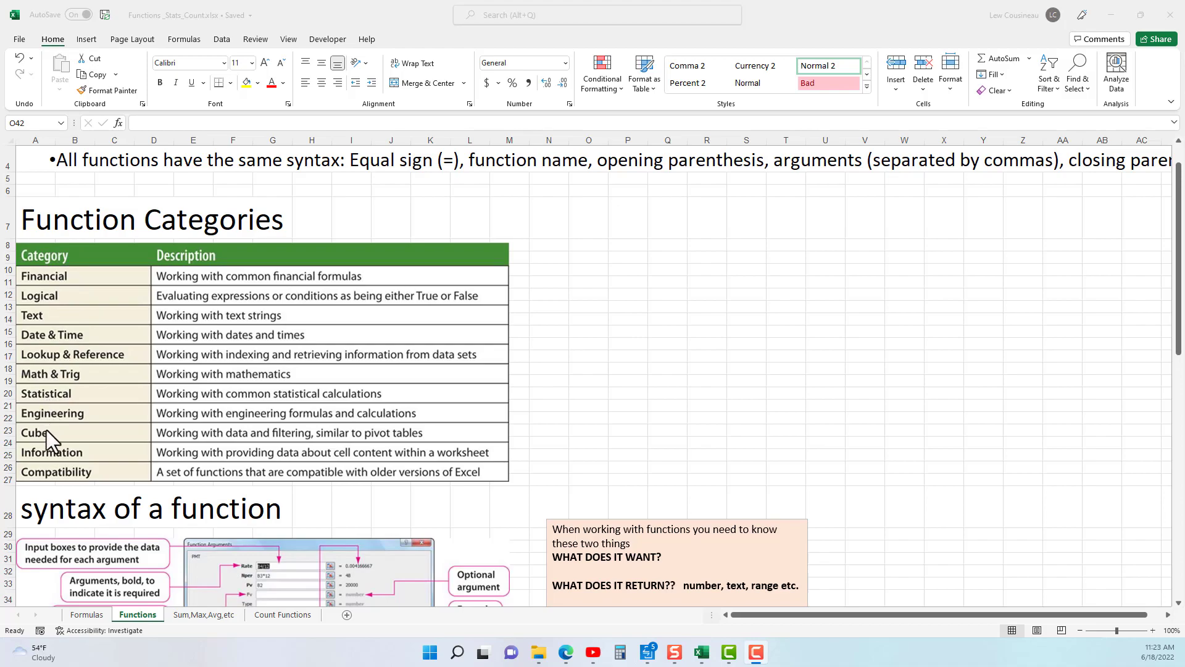
left_click(184, 39)
left_click(184, 38)
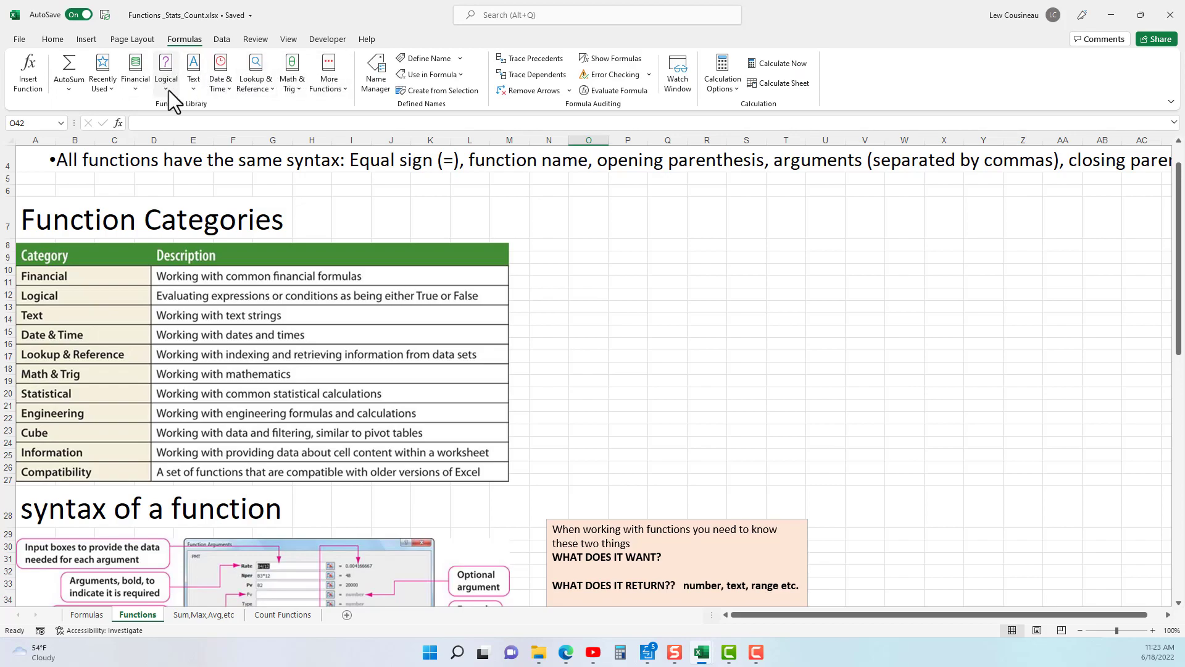
left_click(195, 91)
scroll(226, 272, "down", 3)
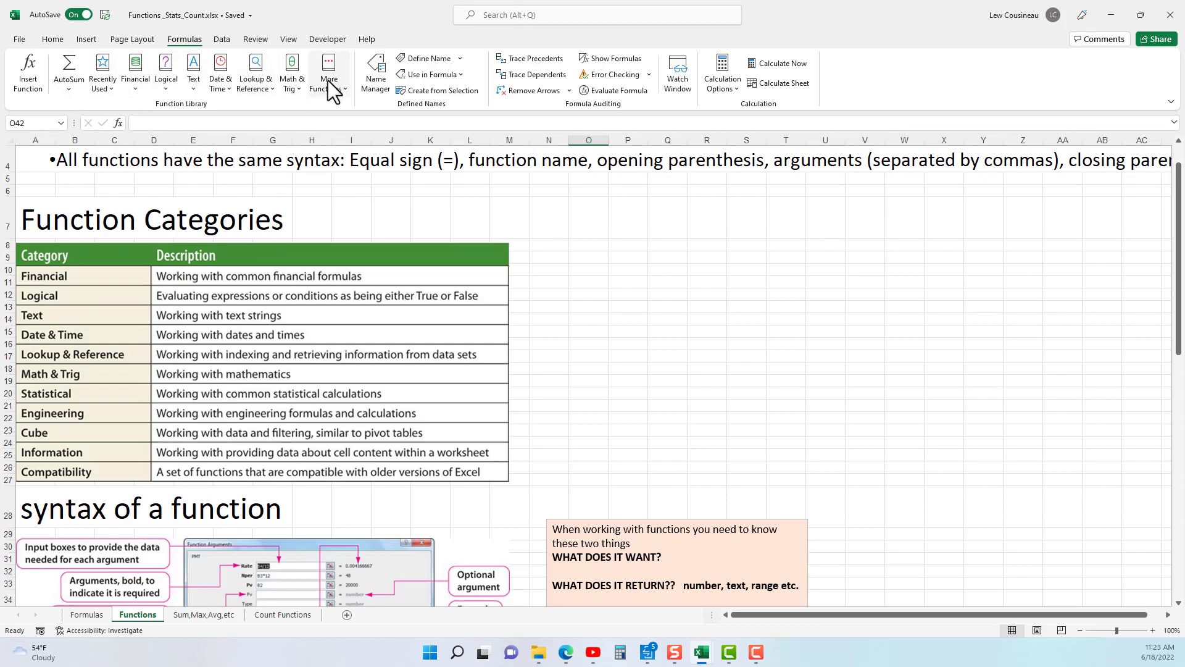
scroll(269, 274, "down", 2)
scroll(273, 279, "up", 1)
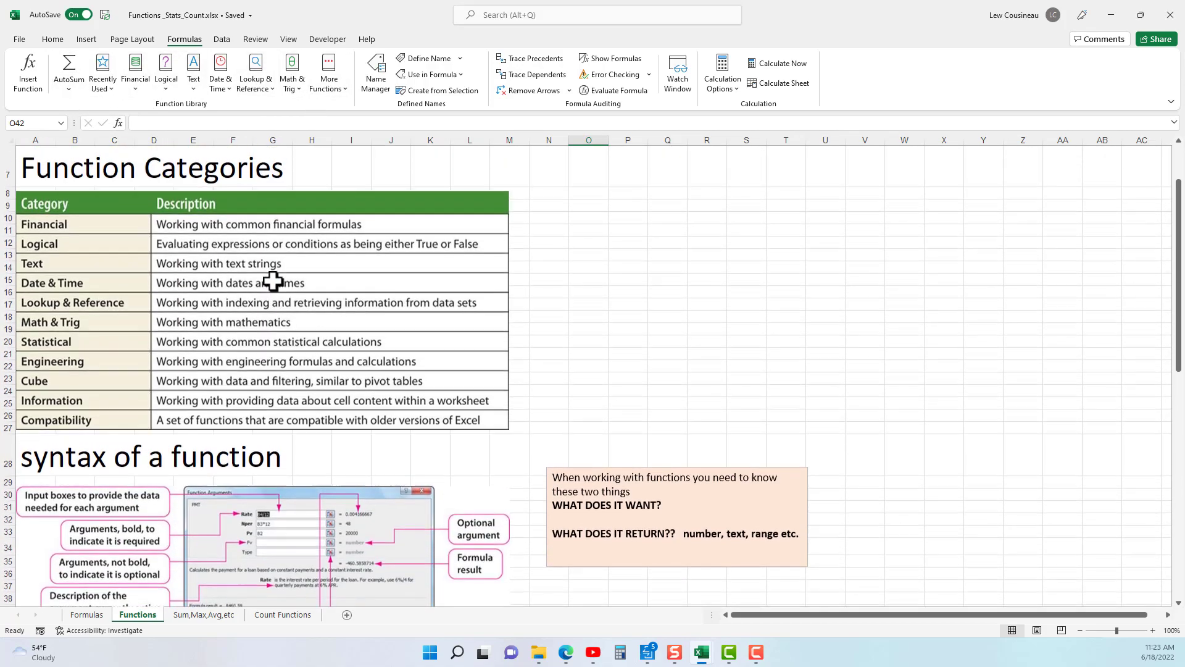
left_click(338, 92)
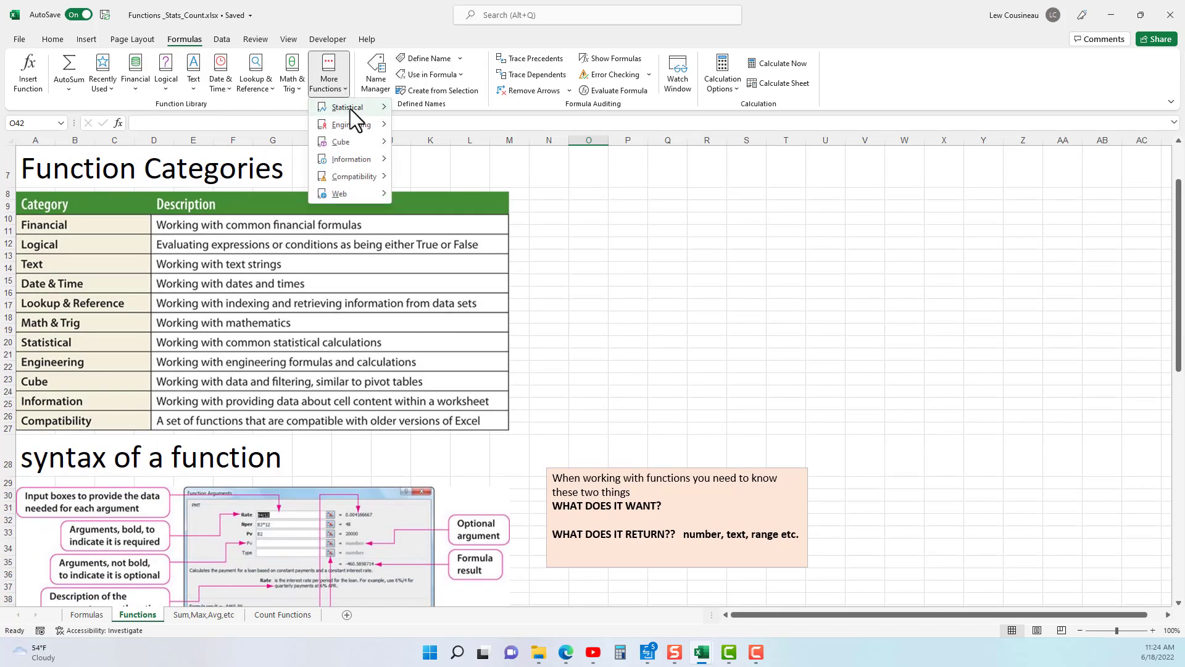
mouse_move(350, 111)
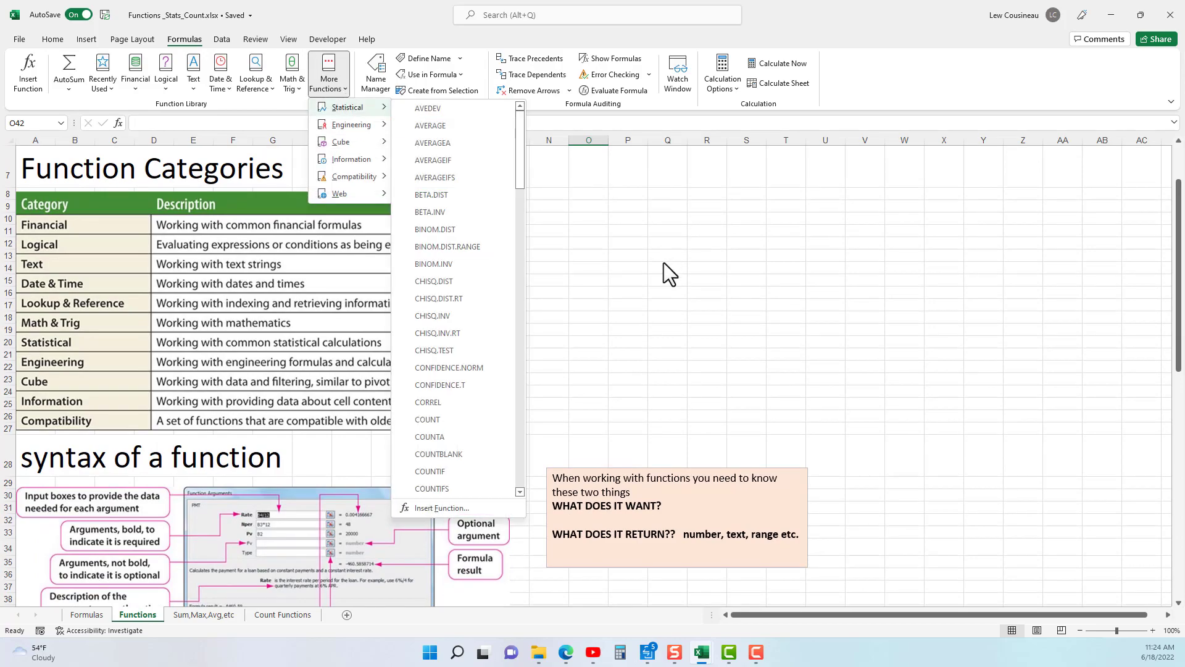
- Review the syntax of a function section and the note on what a function wants and what it returns
scroll(665, 261, "down", 1)
scroll(406, 406, "down", 1)
scroll(407, 406, "down", 1)
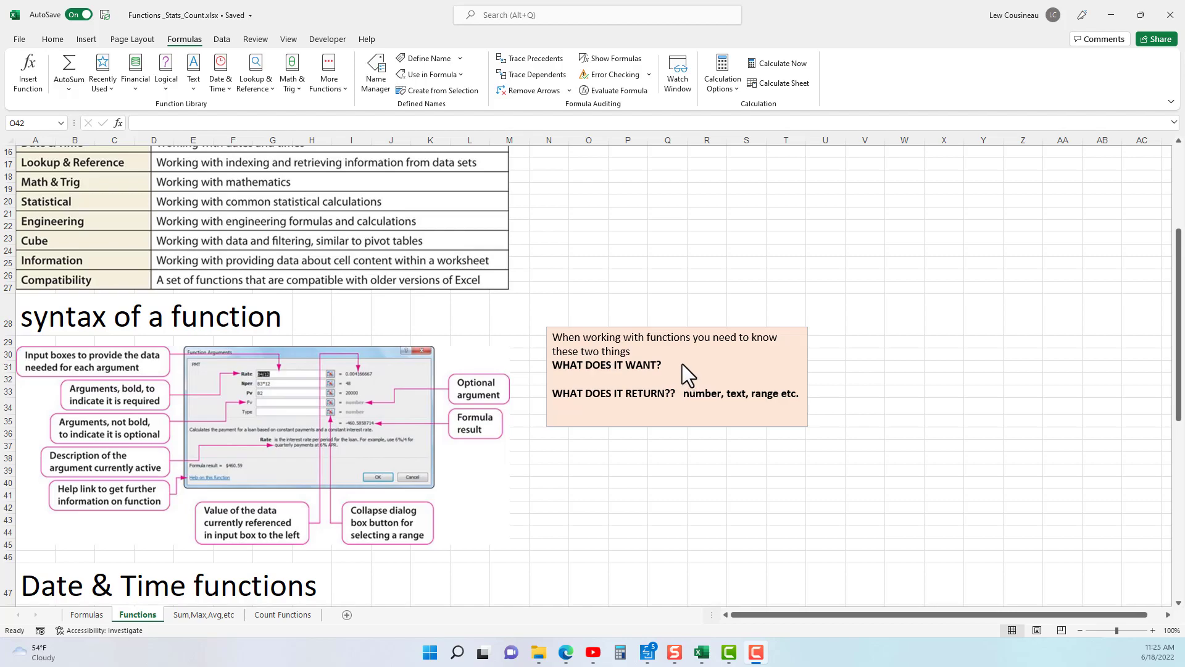
left_click_drag(663, 366, 563, 366)
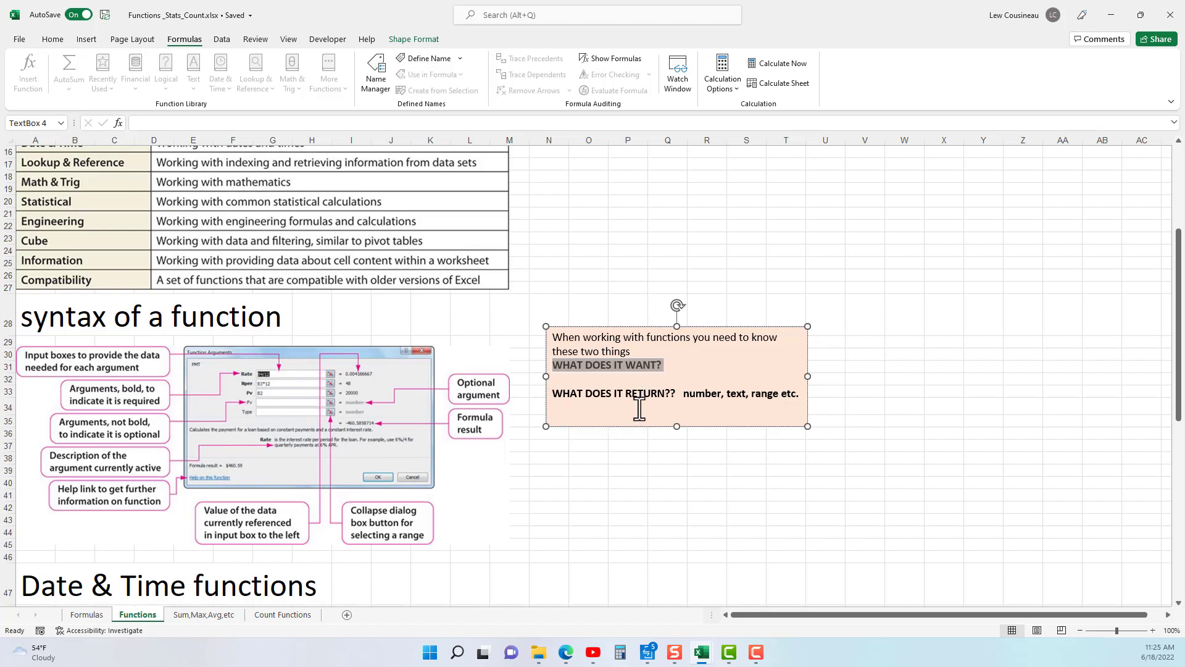
left_click(695, 393)
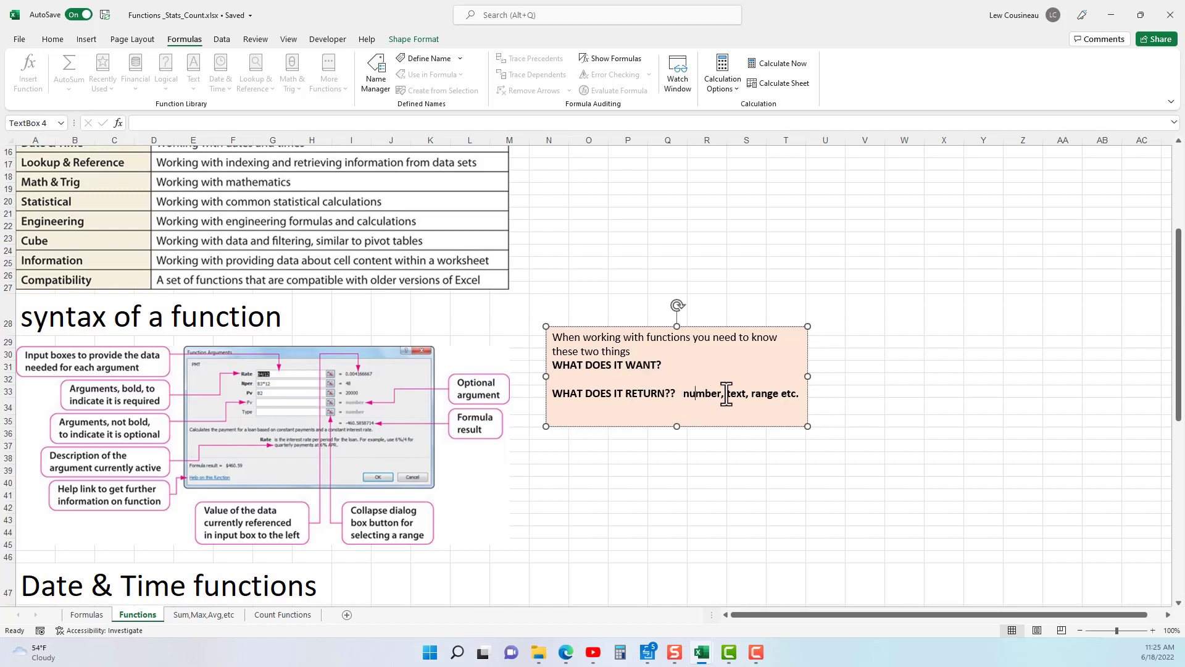
left_click(766, 394)
left_click_drag(581, 365, 637, 394)
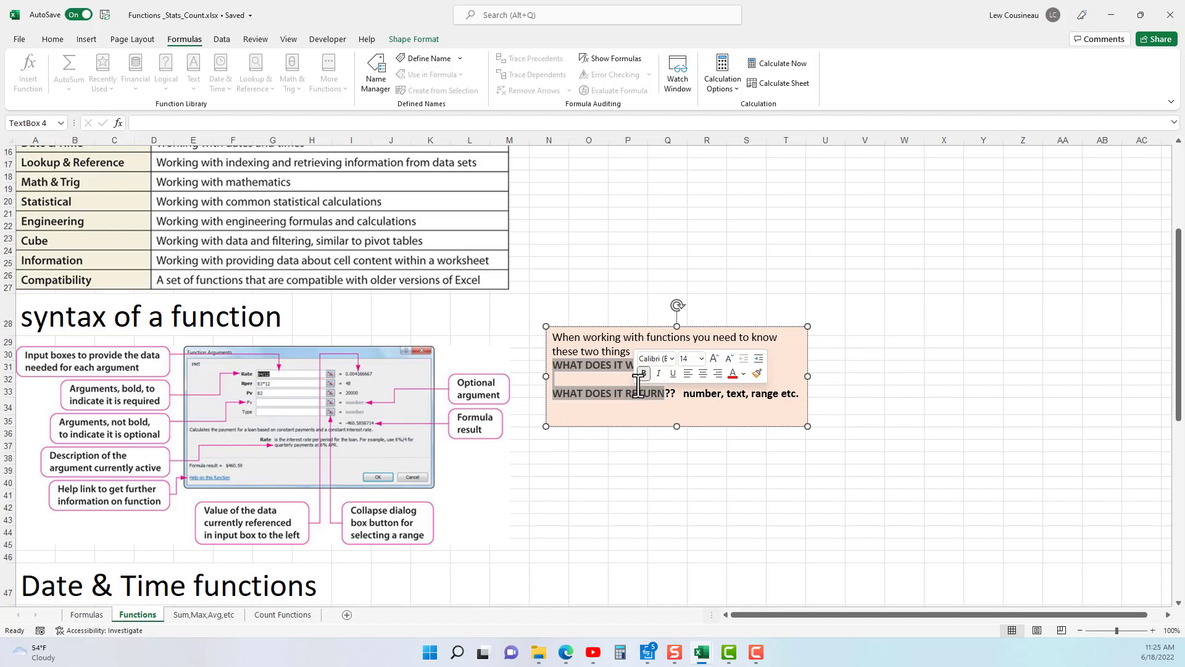
left_click(638, 417)
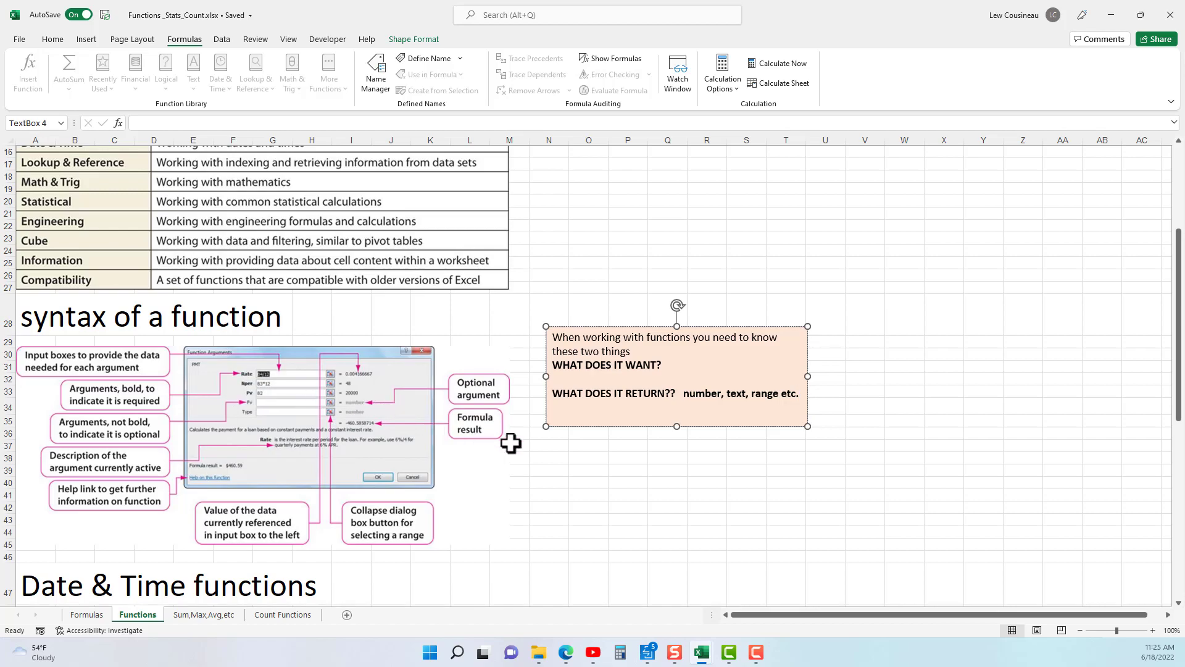
- Write the formula =pmt(3%,10,100) in cell O21 beside the function categories table
scroll(563, 444, "up", 2)
left_click(589, 288)
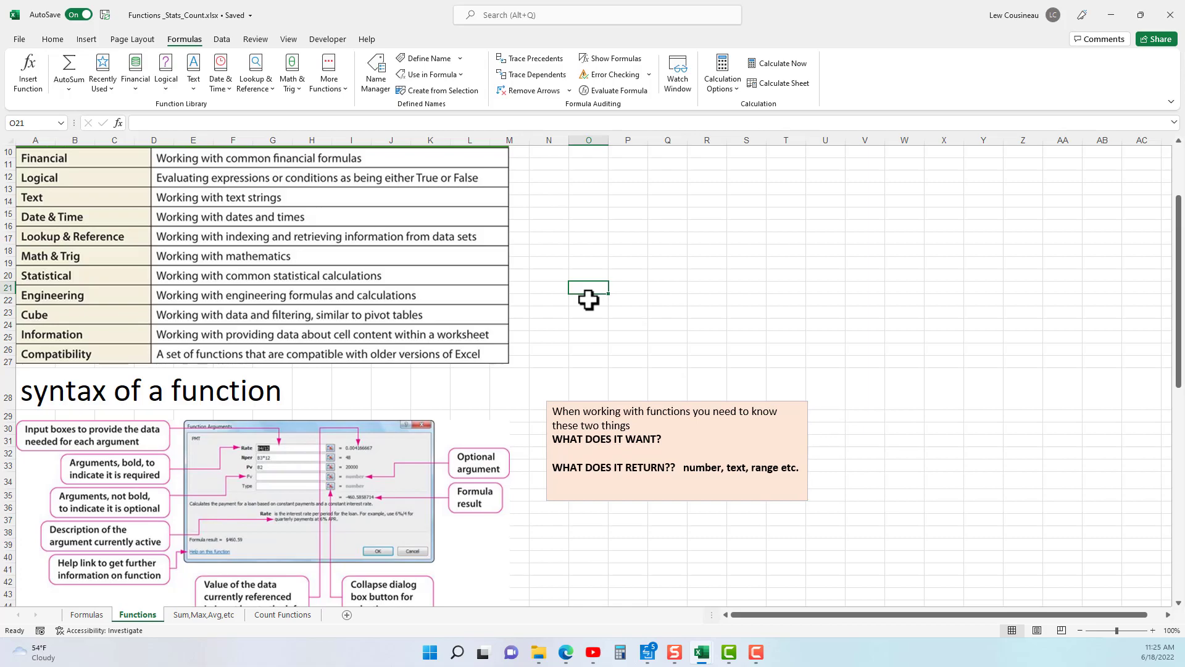
type("=pmt")
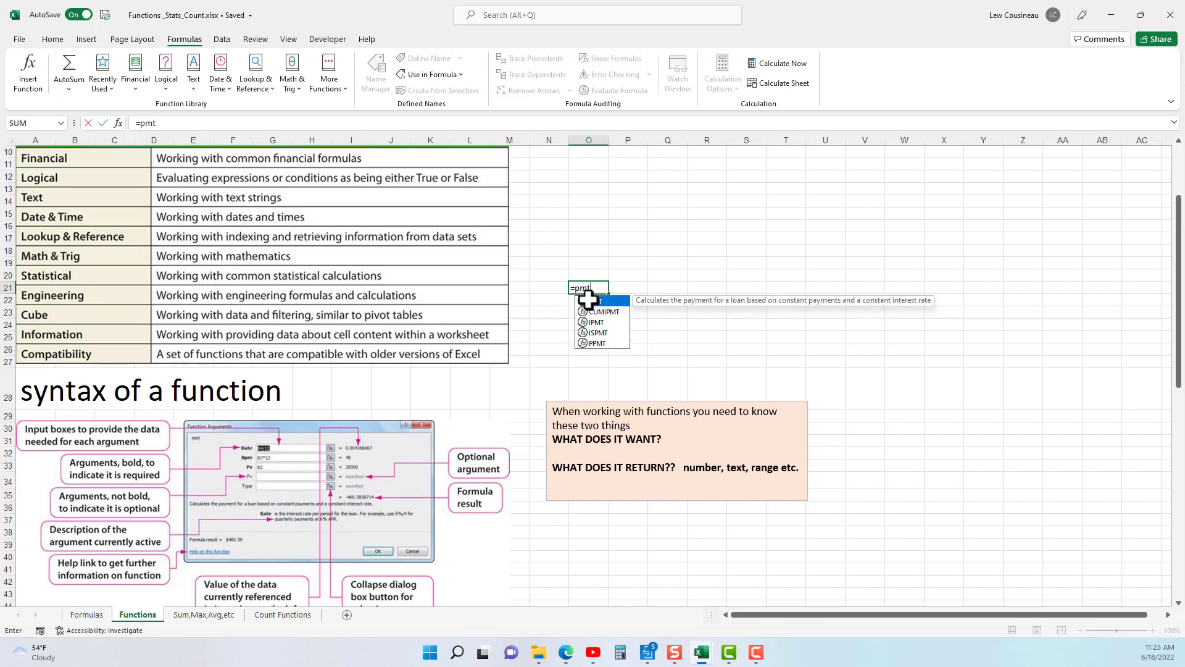
type("(")
key("BackSpace")
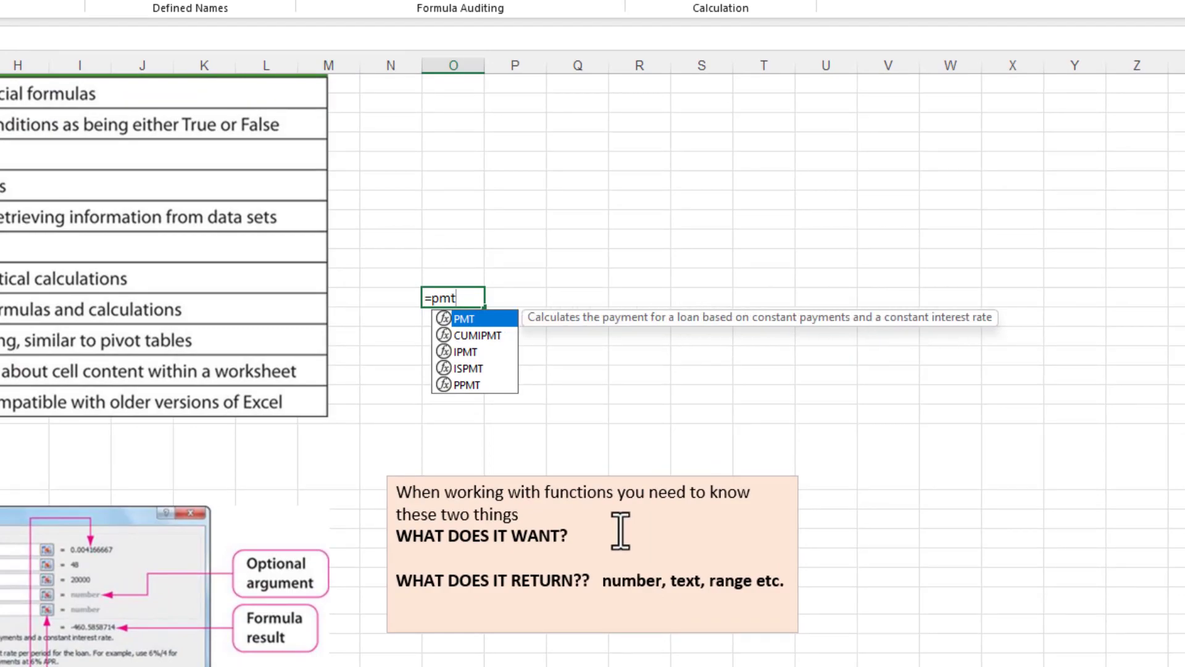
type("(3%")
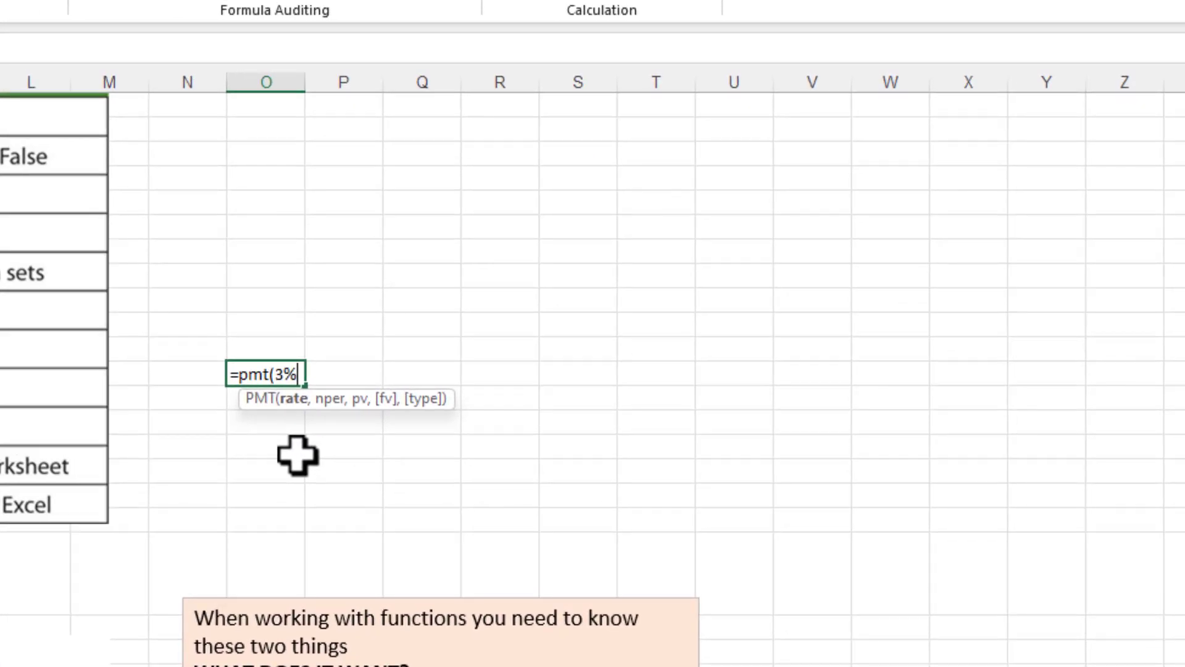
type(",")
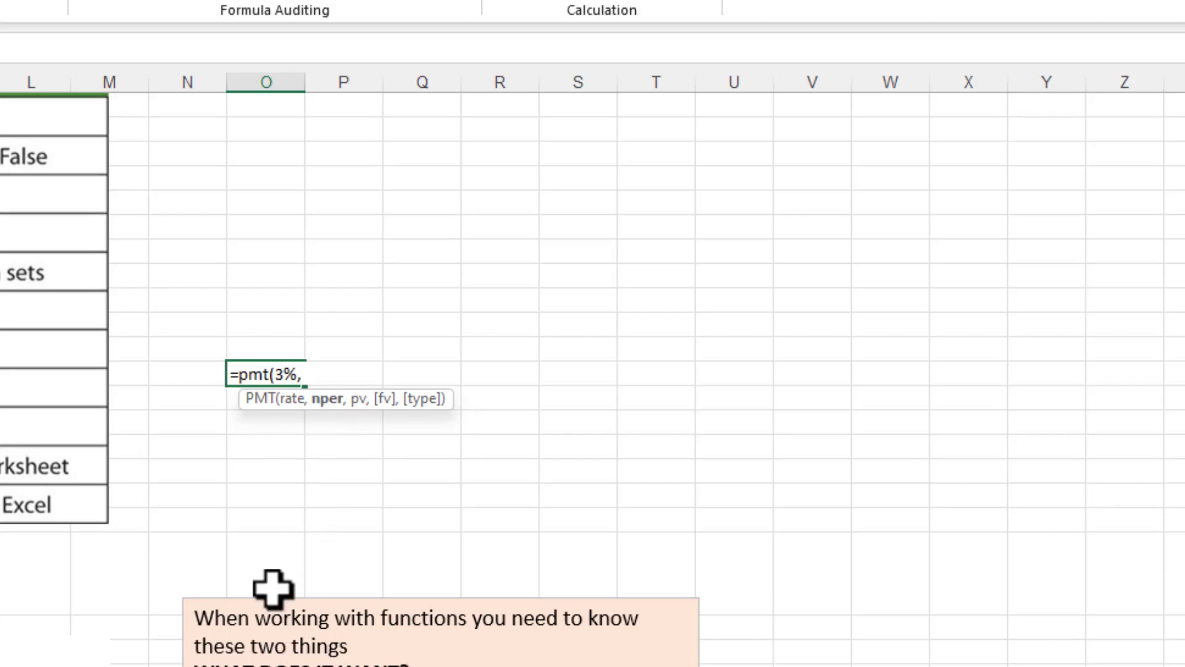
type("10,")
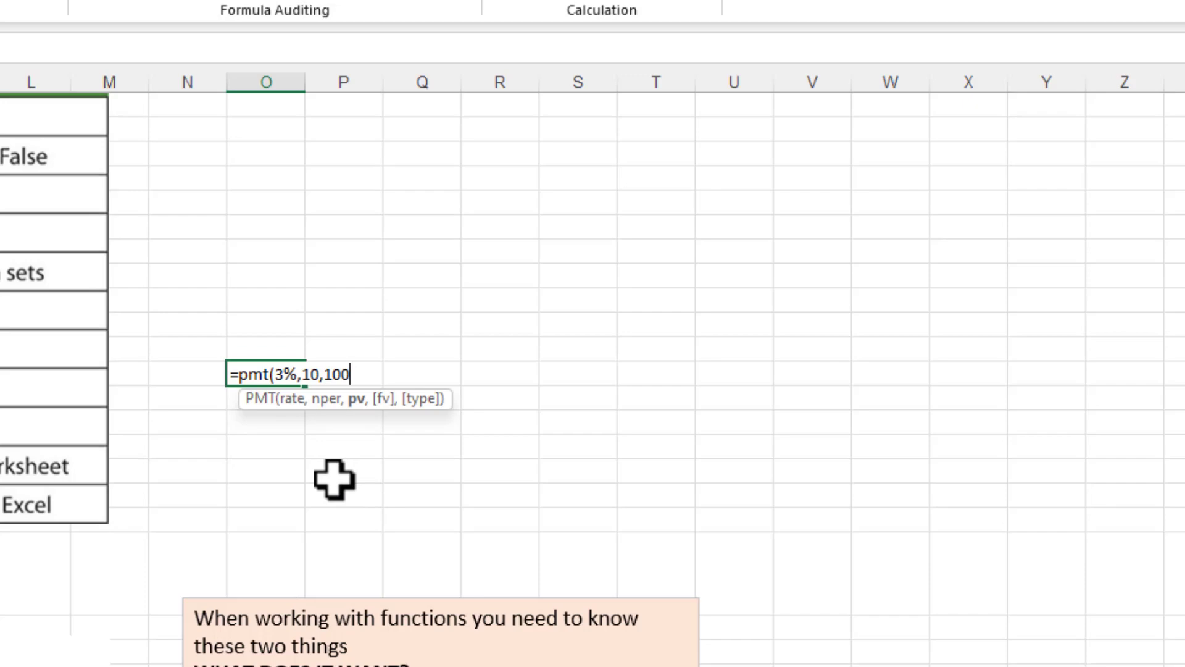
type("100)")
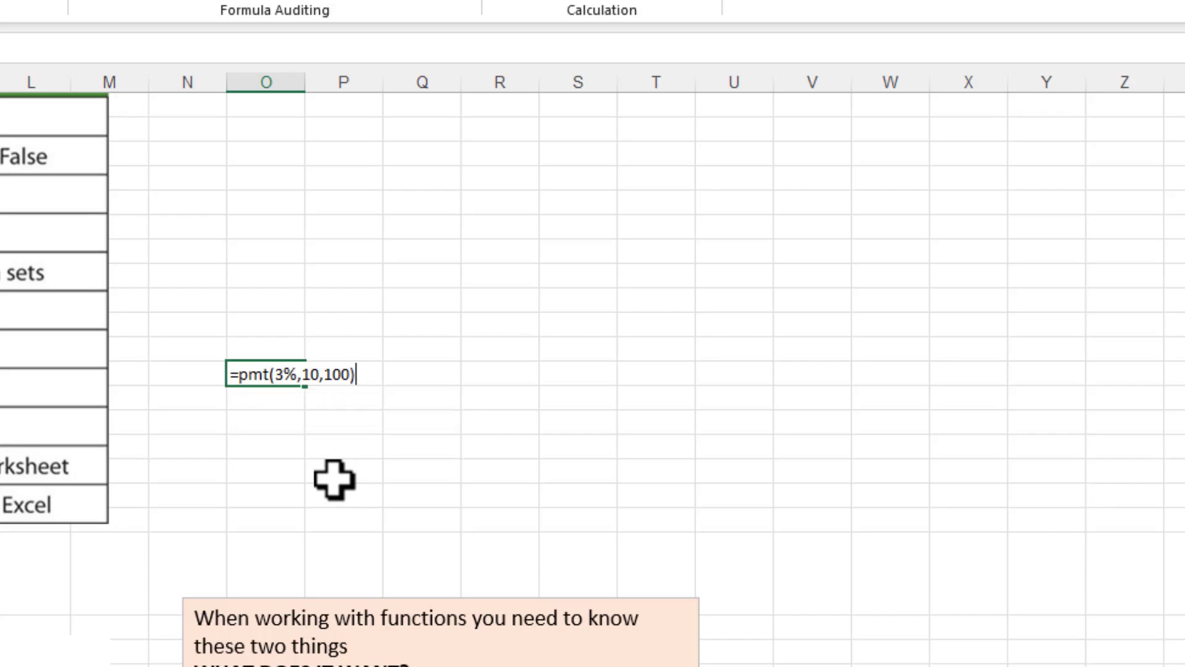
- Match the formula's rate and nper arguments to the PMT syntax tip, moving the tip above the cell
left_click(286, 374)
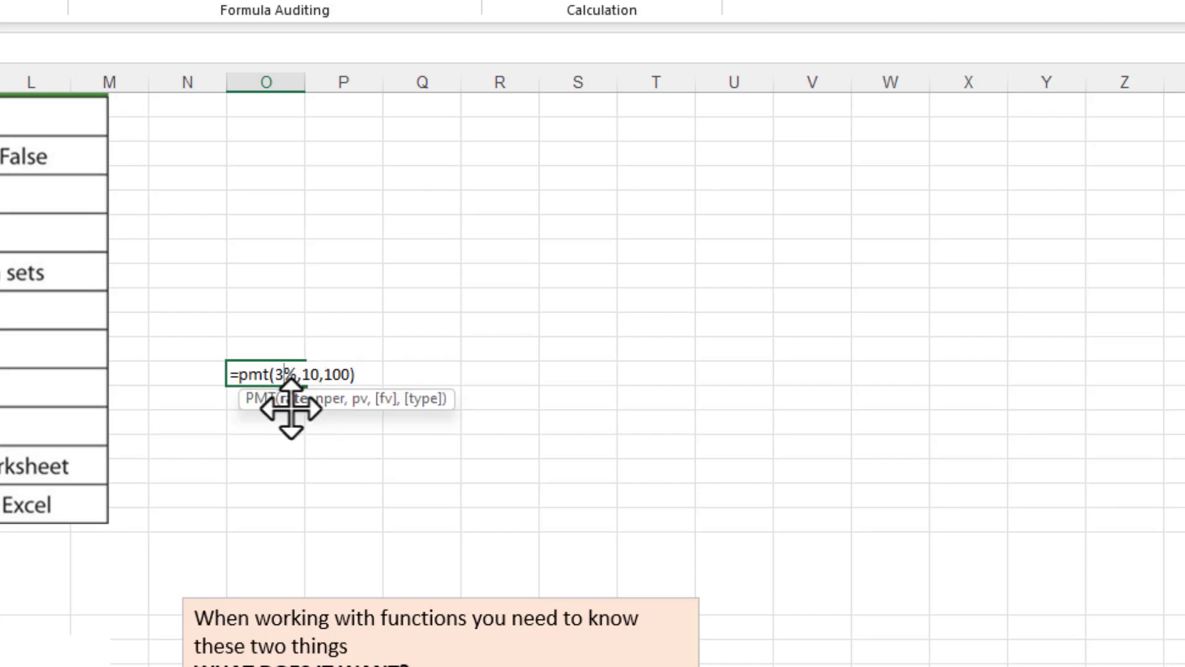
left_click(318, 374)
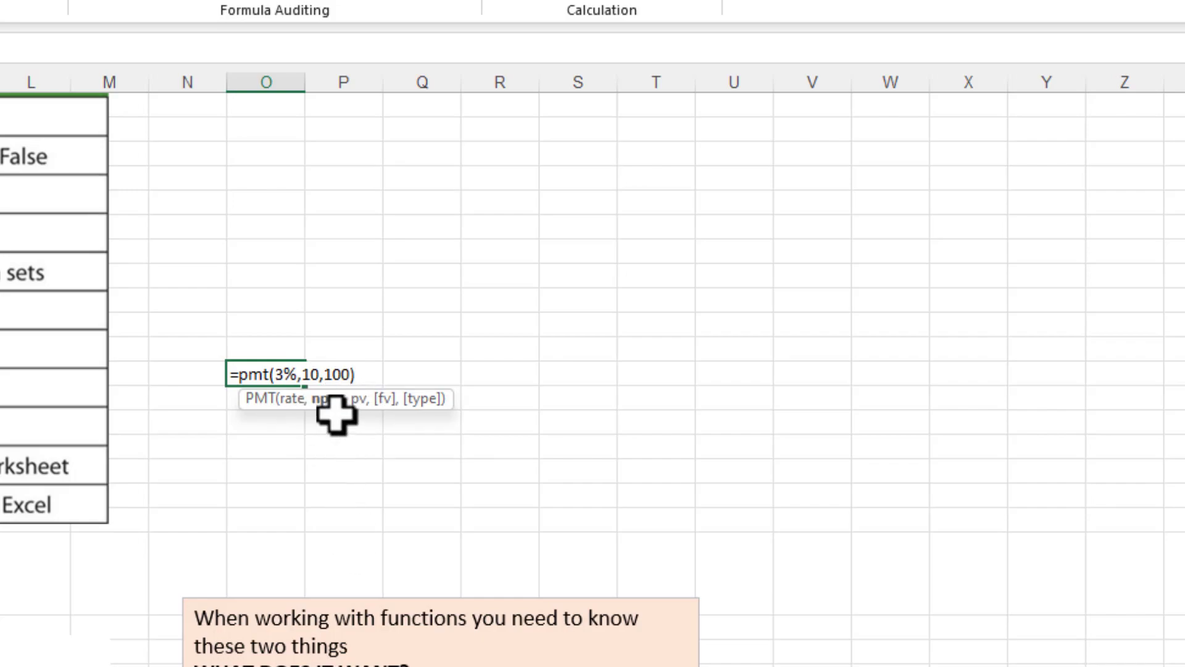
left_click_drag(344, 409, 352, 339)
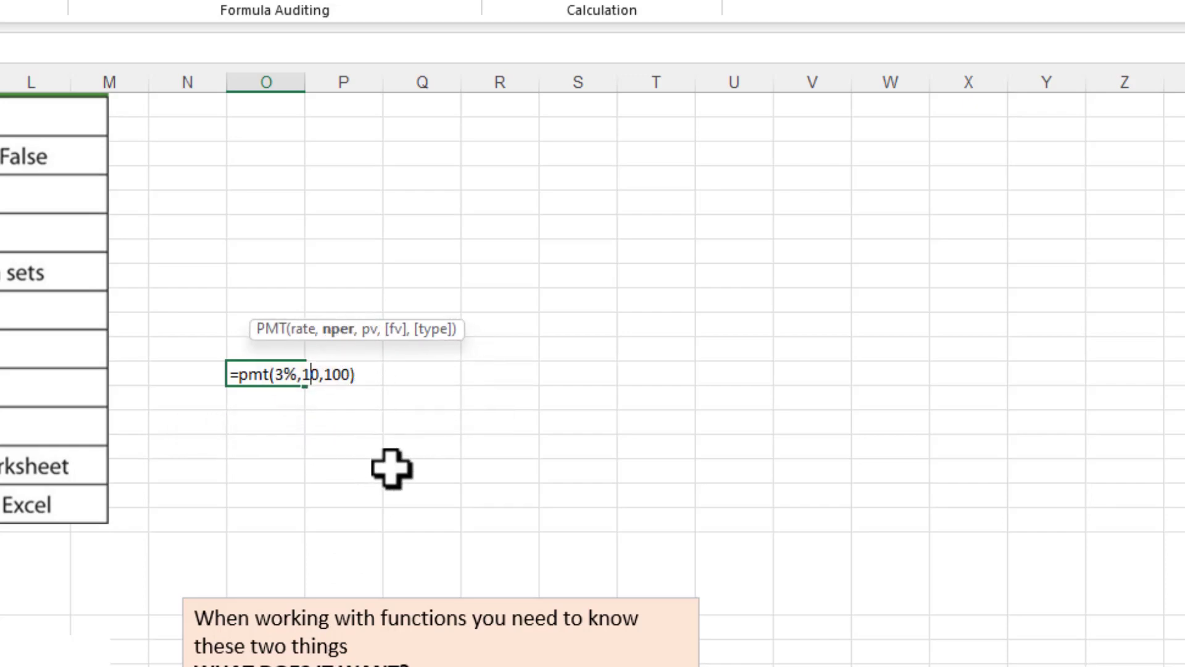
- Try replacing the pv argument 100 in cell O21's PMT formula with a nested xlookup( function, and discard the entry
left_click(339, 374)
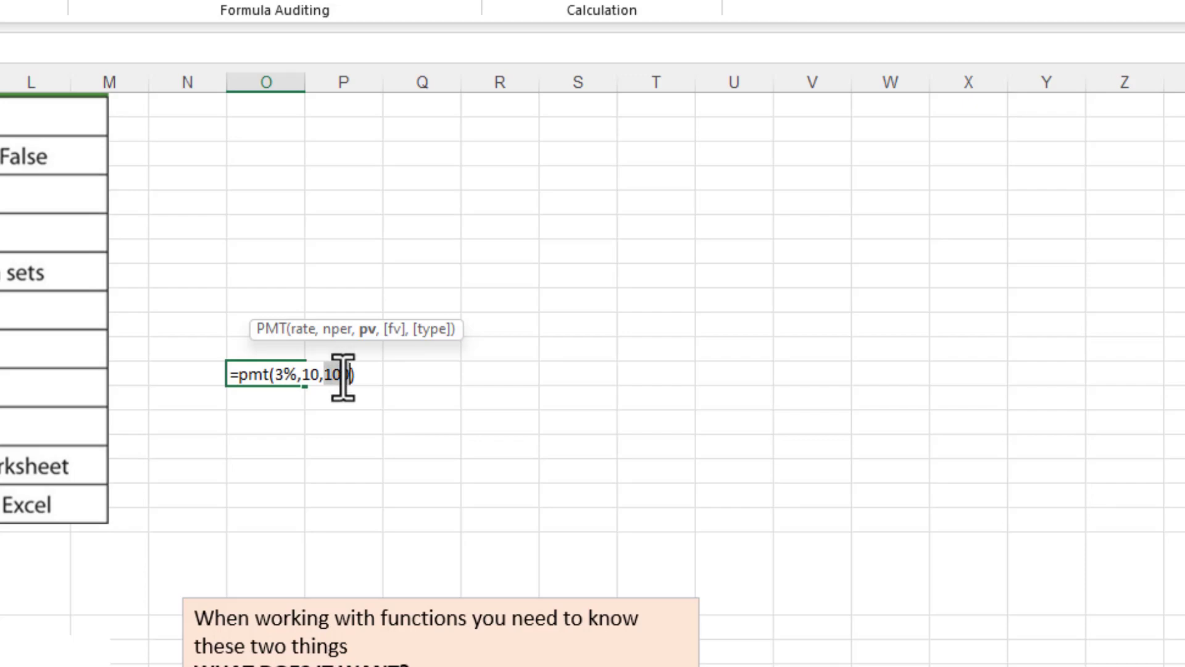
type("xlookup")
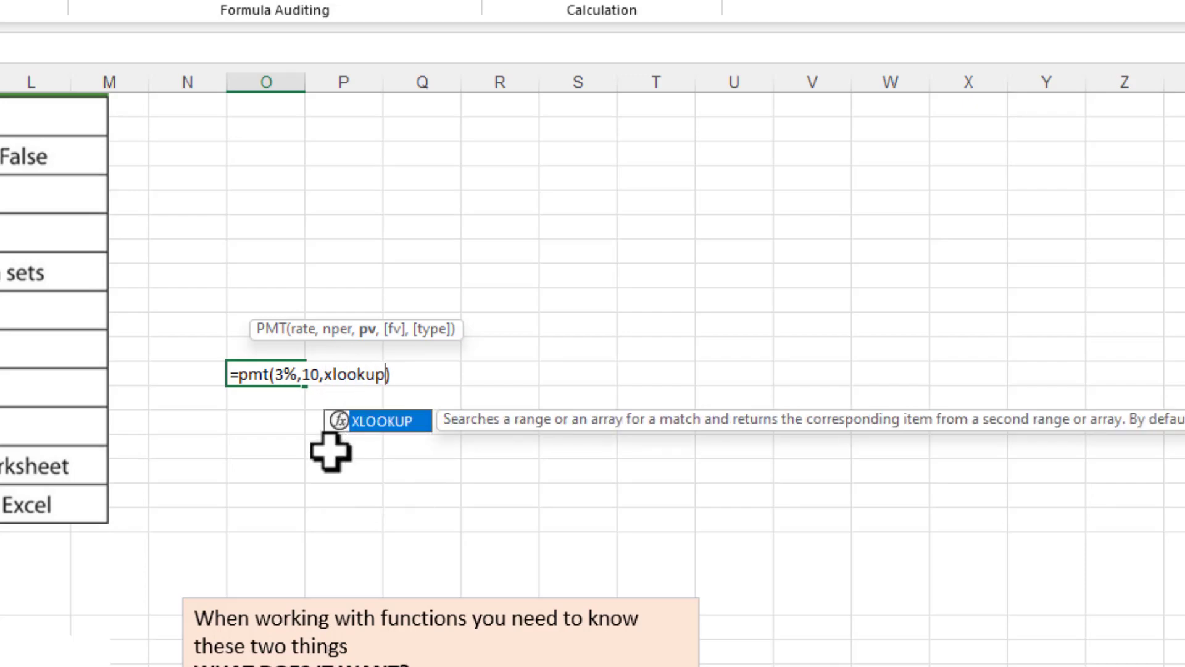
type("(")
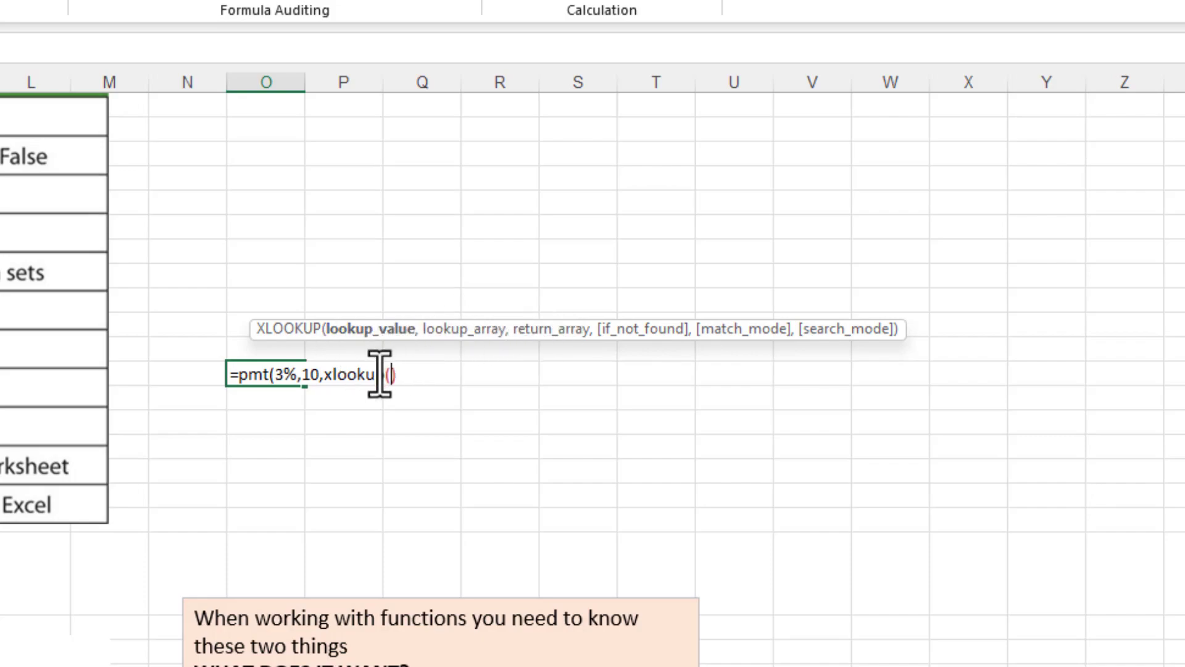
left_click(344, 374)
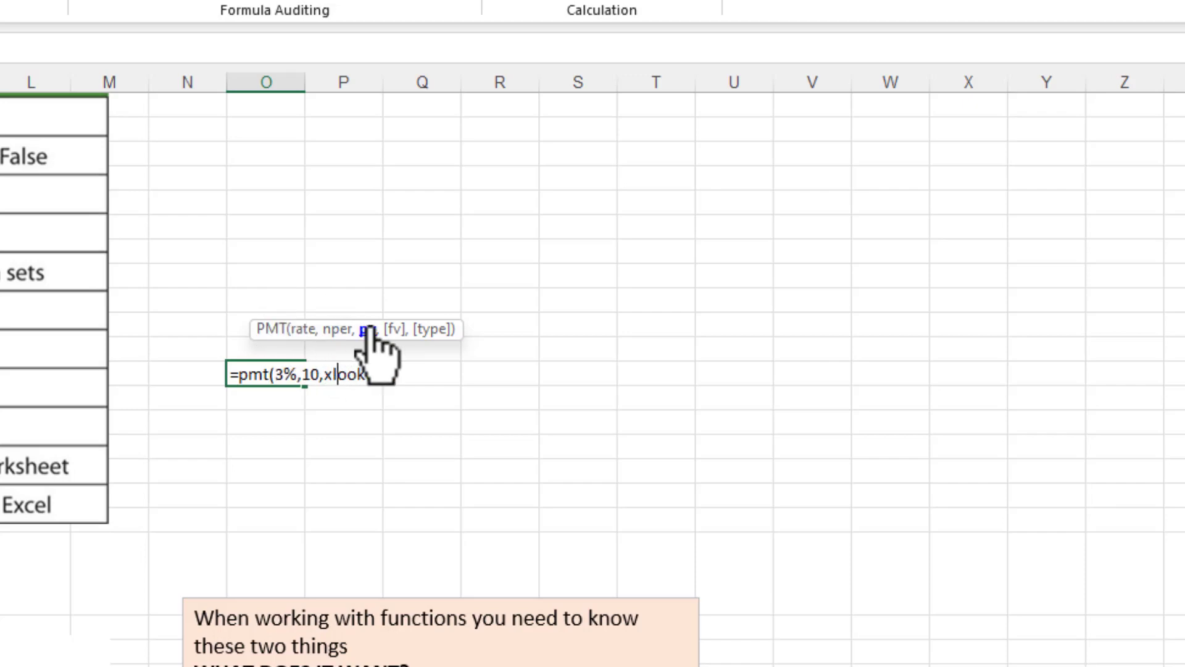
key("Escape")
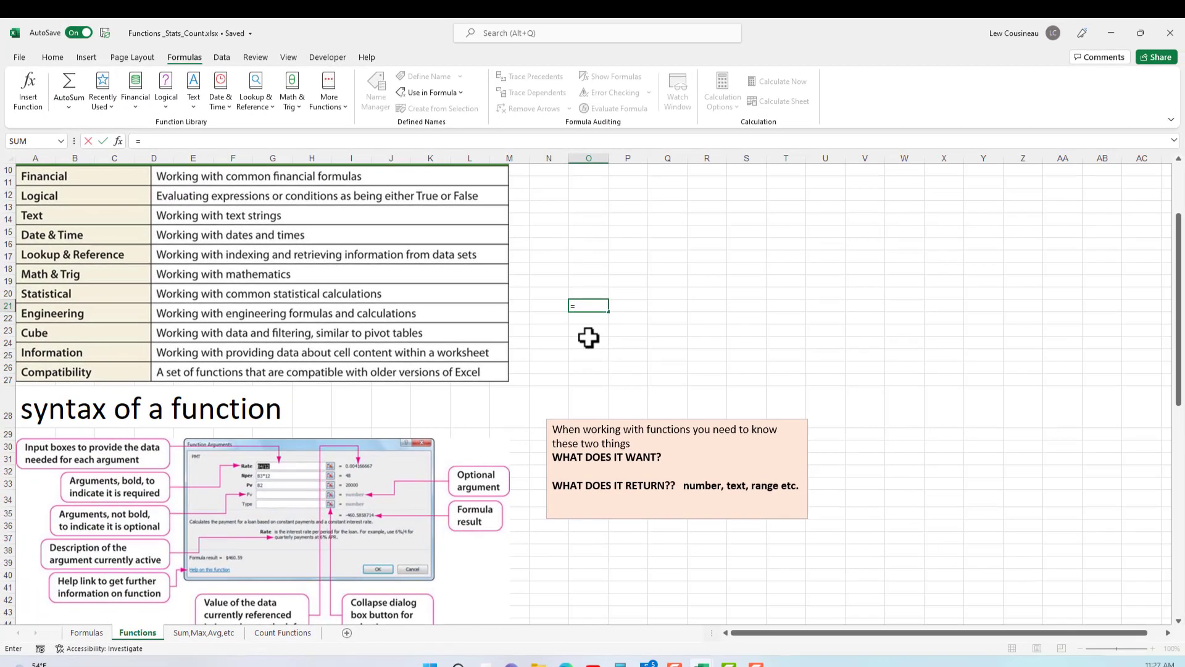
- Start =pmt( in cell O21, enter xlookup( as the Pv value in its function arguments dialog, and cancel the formula
type("=pmt(")
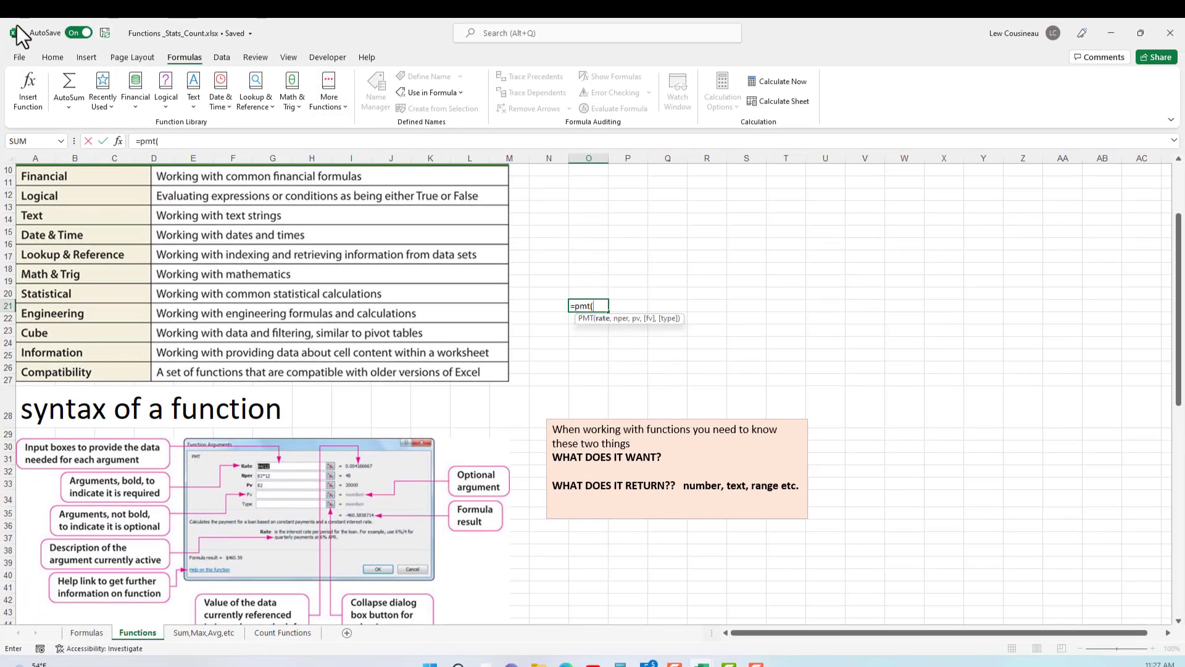
left_click(117, 142)
left_click_drag(392, 180, 838, 198)
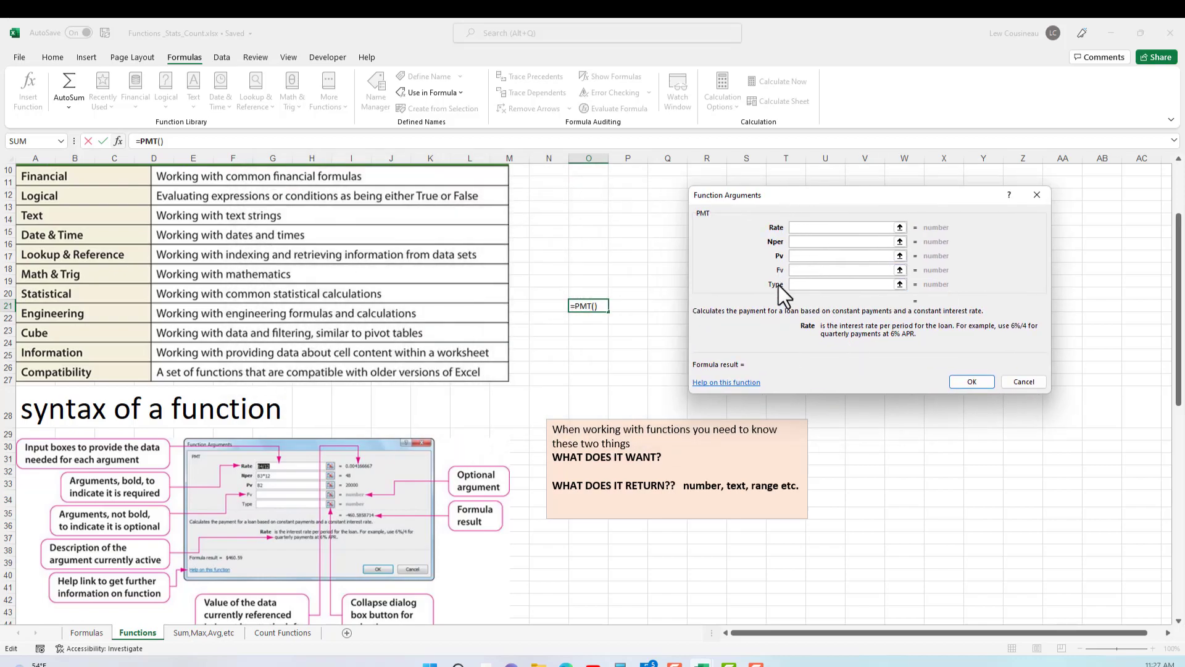
left_click(804, 257)
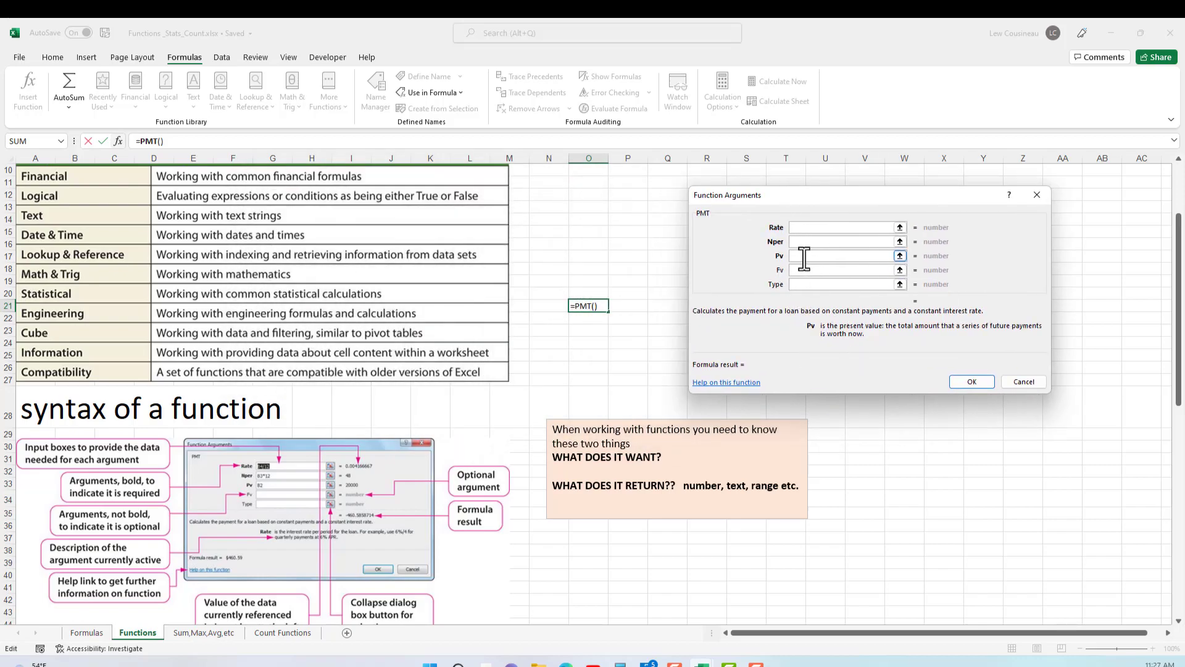
type("xlookup(")
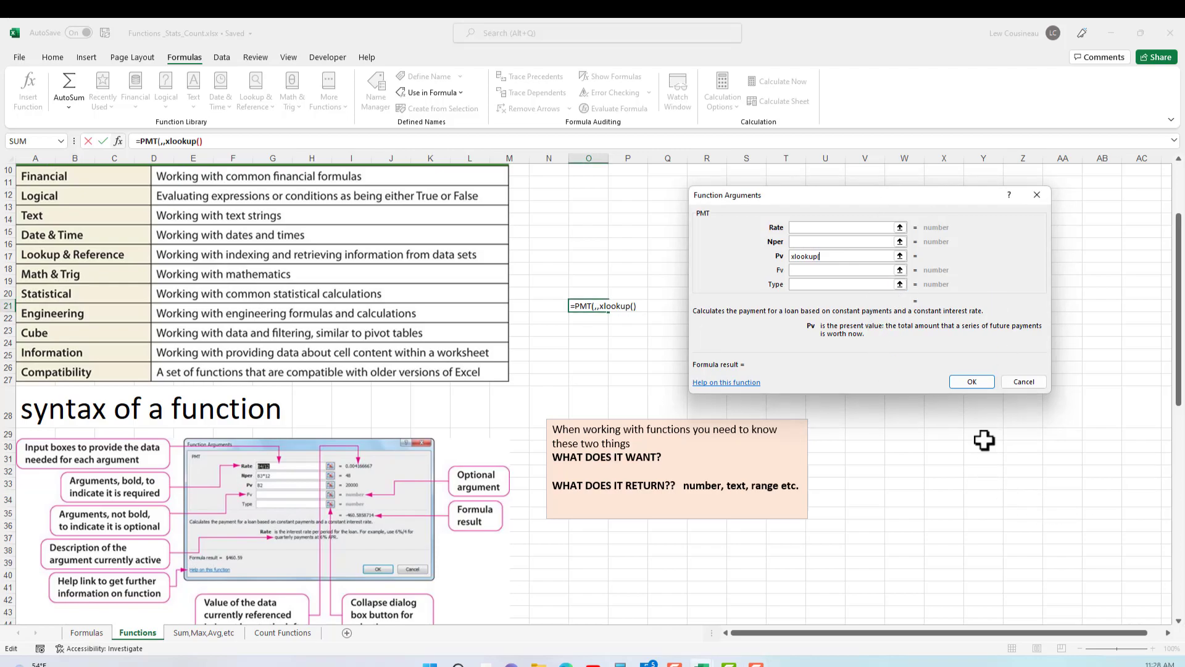
left_click(1024, 382)
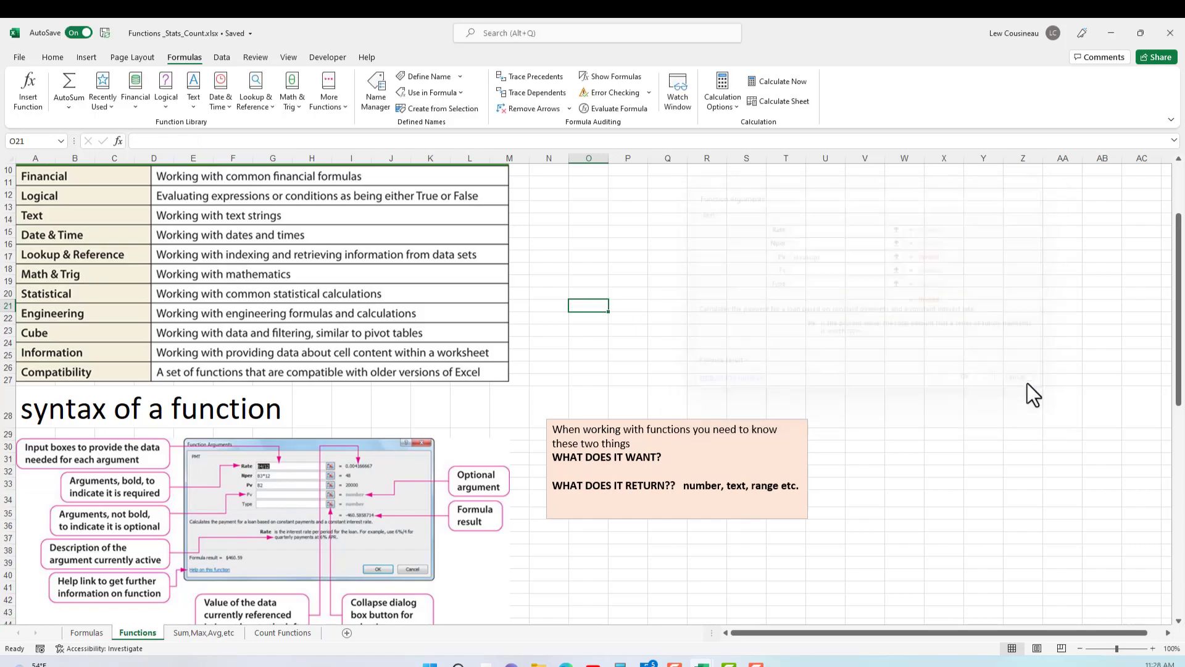
- Open the Sum,Max,Avg,etc sheet and examine the employee table from its first row to the last Base Salary entry
left_click(199, 632)
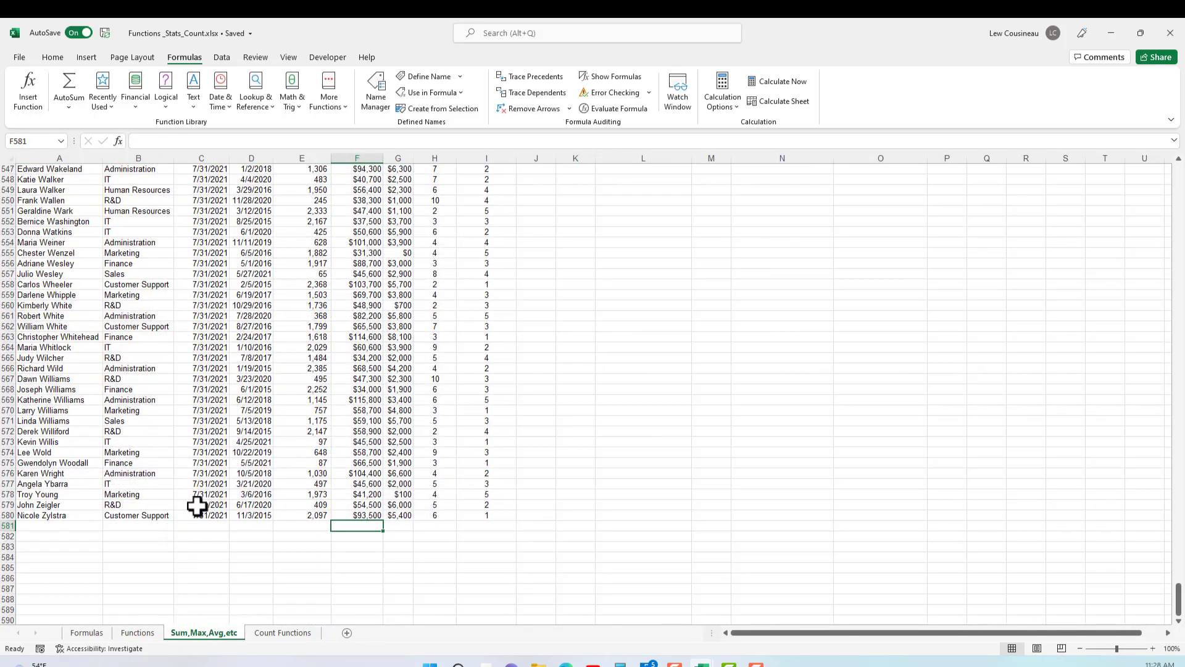
key("ctrl+Home")
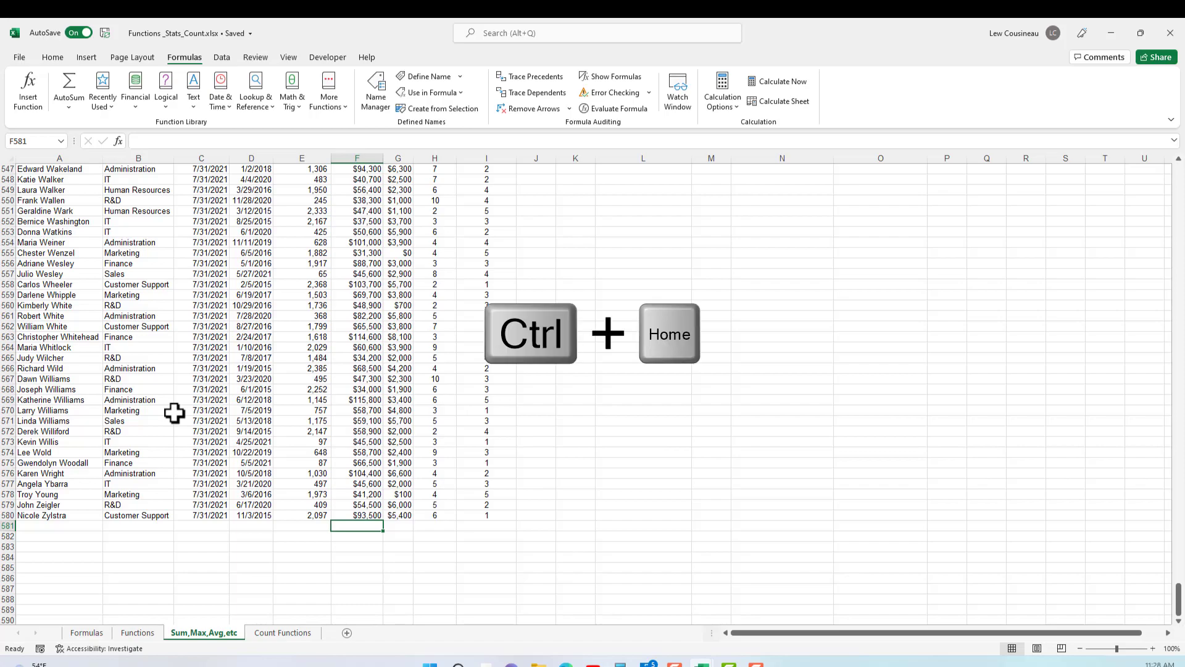
left_click(95, 317)
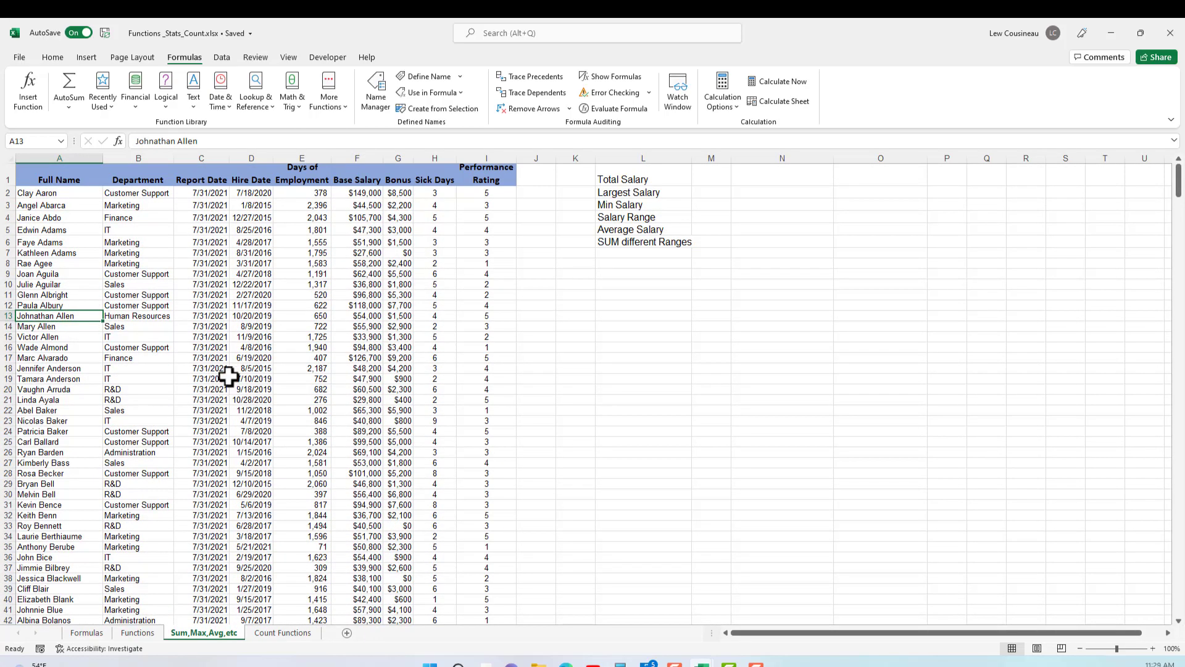
left_click(359, 192)
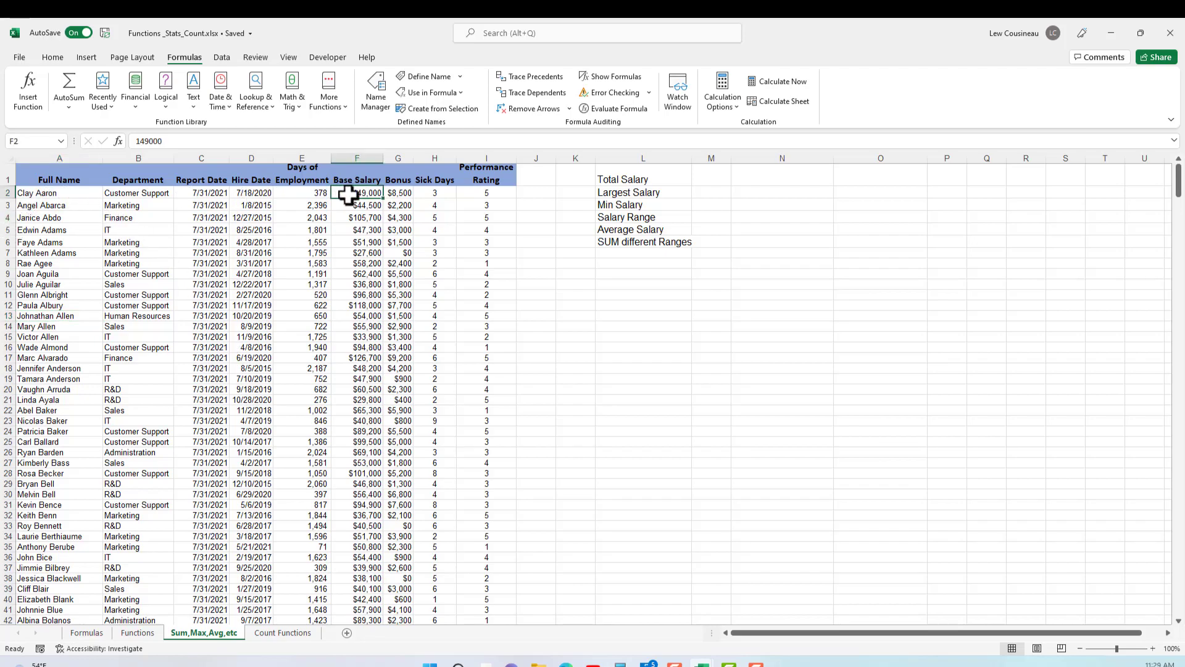
key("ctrl+Down")
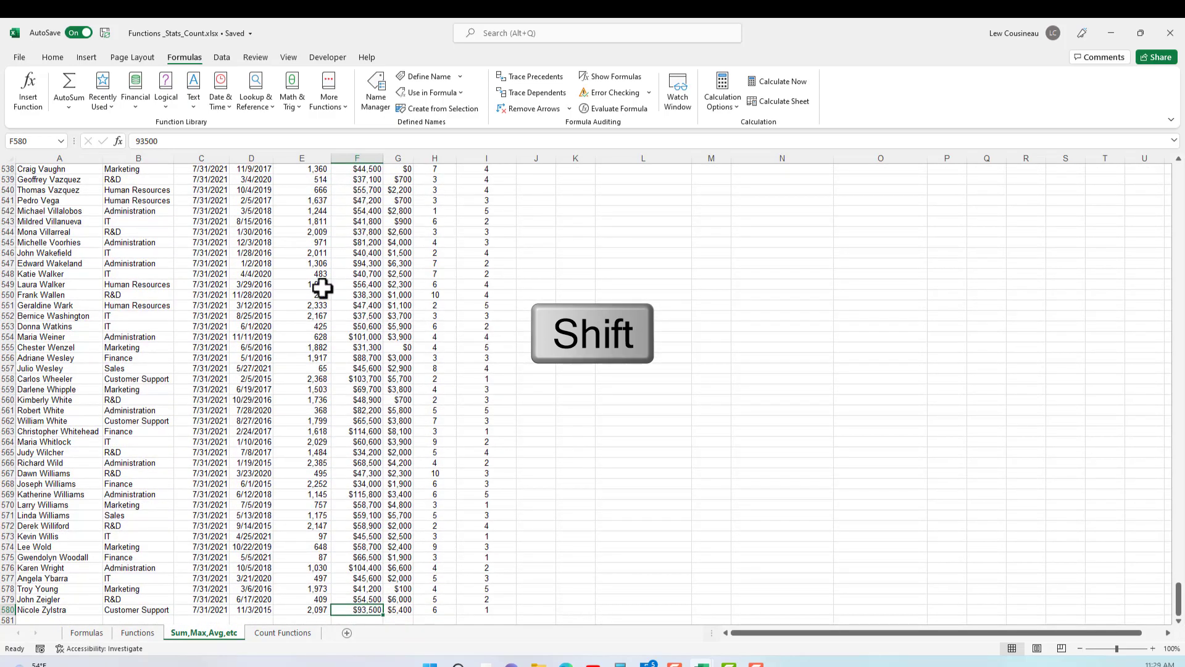
scroll(230, 525, "down", 4)
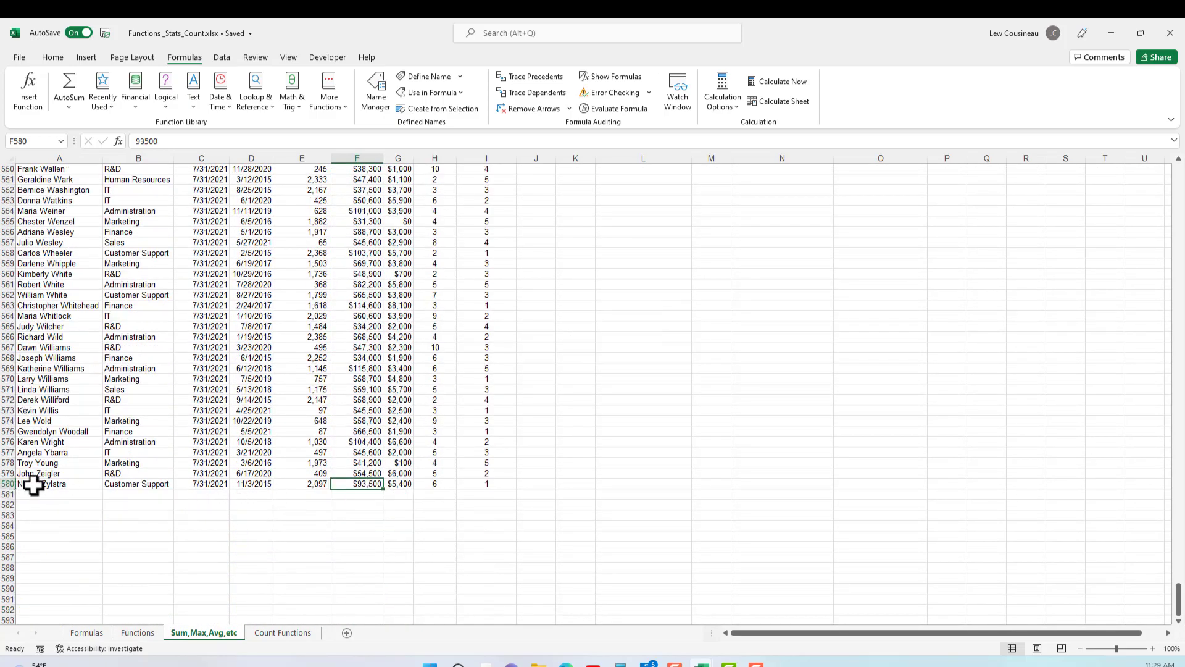
- Use AutoSum to enter =SUM(F2:F580) in cell F581 below the Base Salary column, and clear the cell
left_click(358, 493)
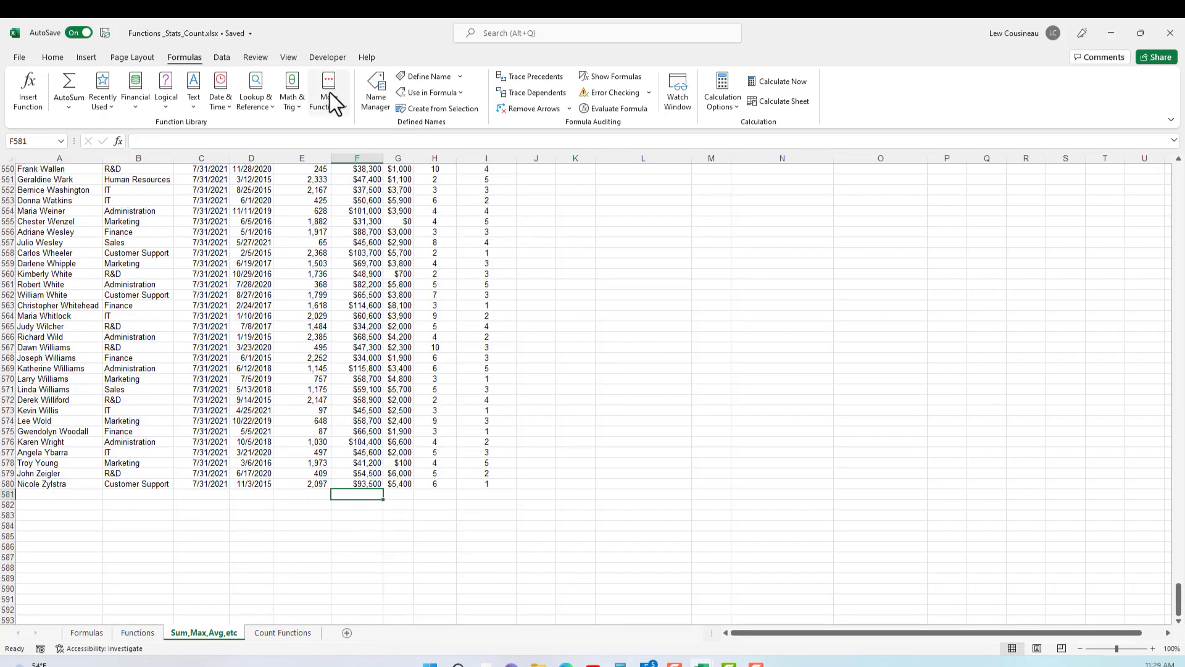
left_click(52, 58)
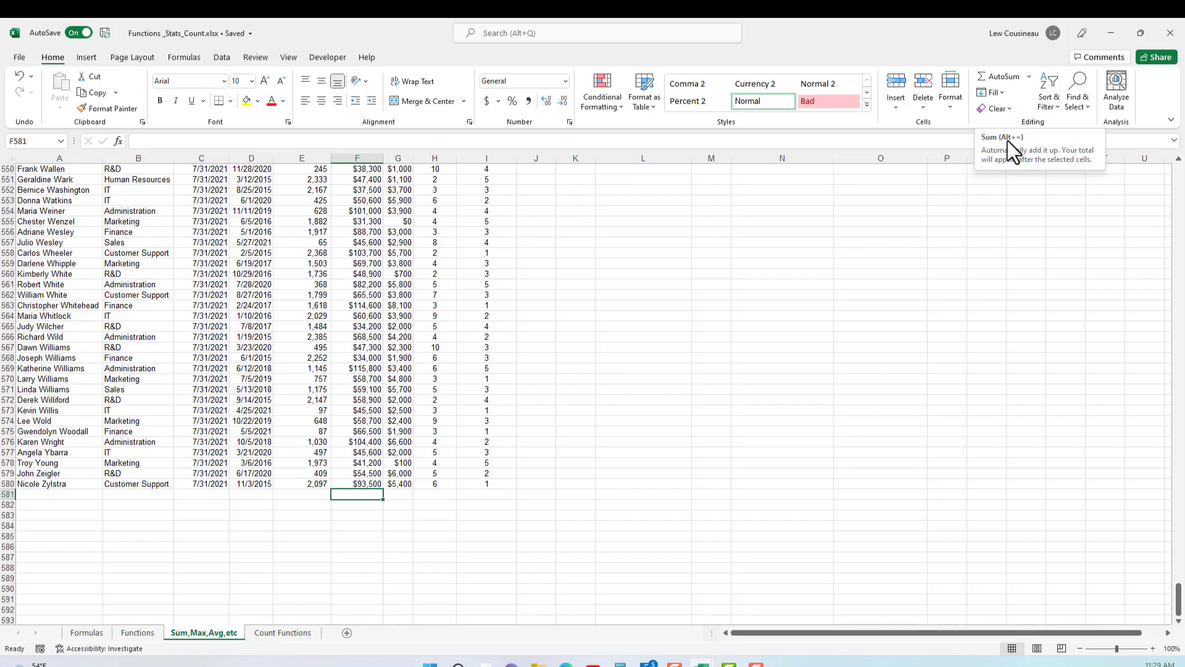
left_click(1002, 80)
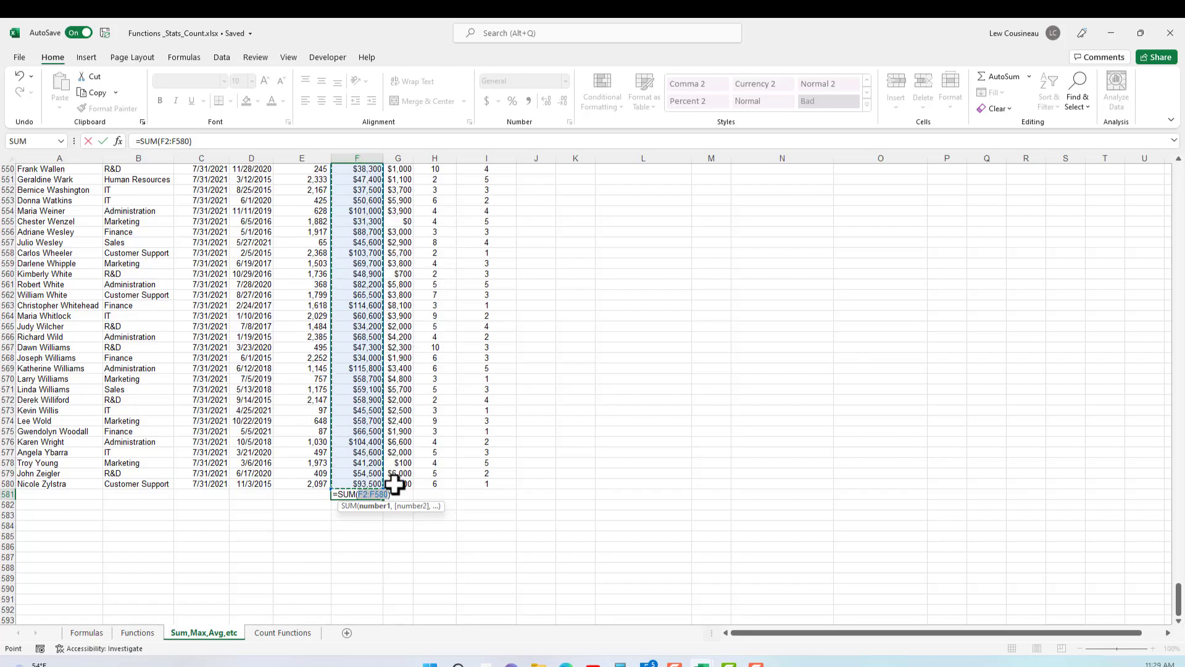
key("Return")
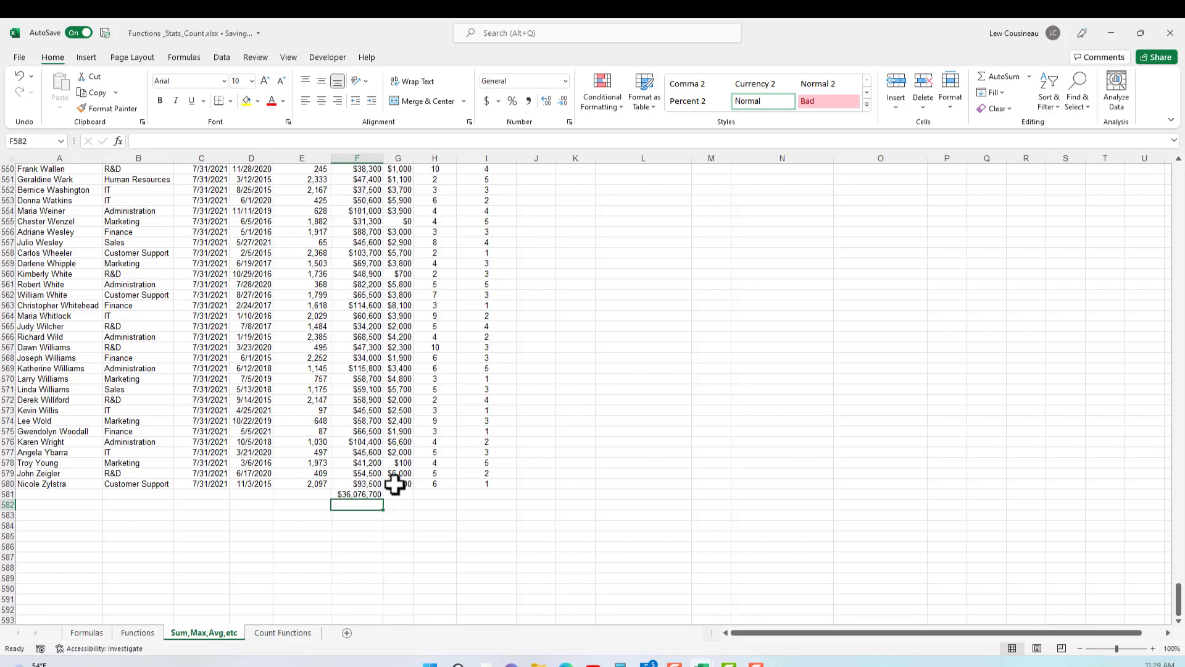
left_click(367, 496)
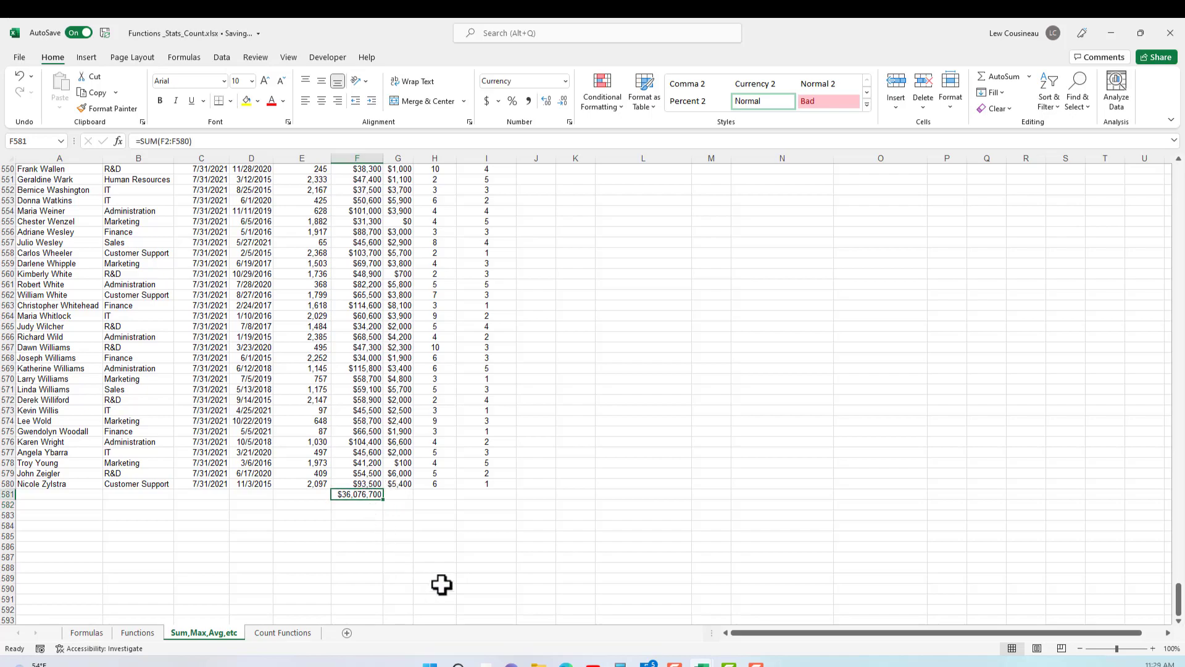
key("Delete")
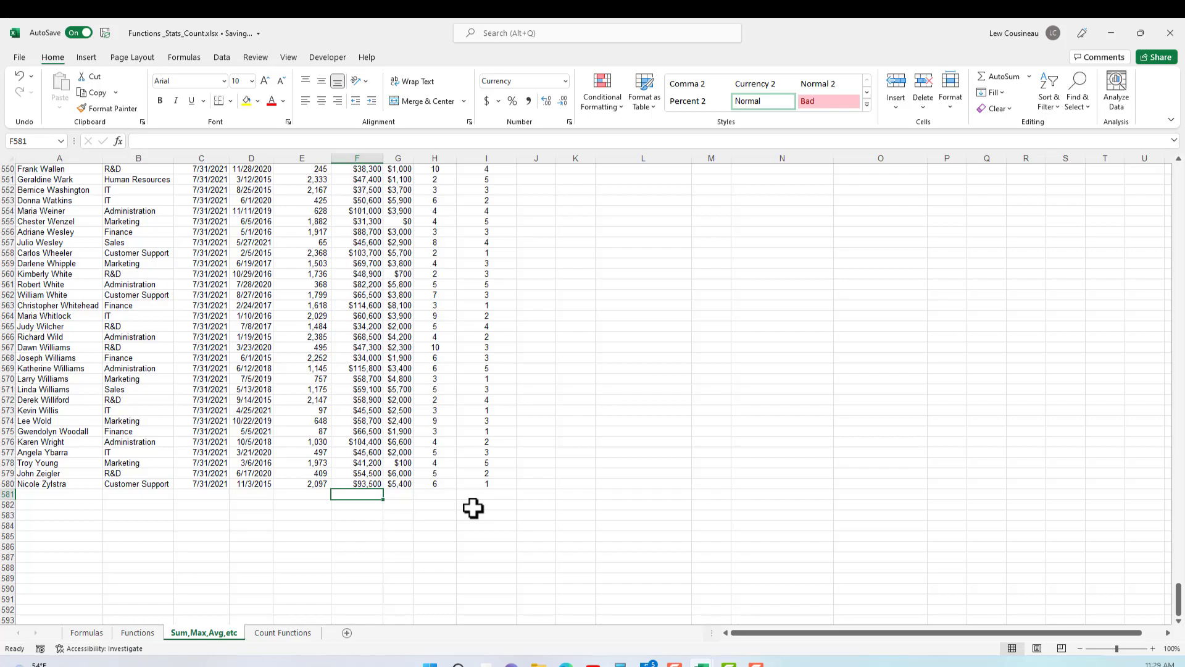
- Recreate the Base Salary sum of F2:F580 in cell F581 and delete it again
key("alt+equal")
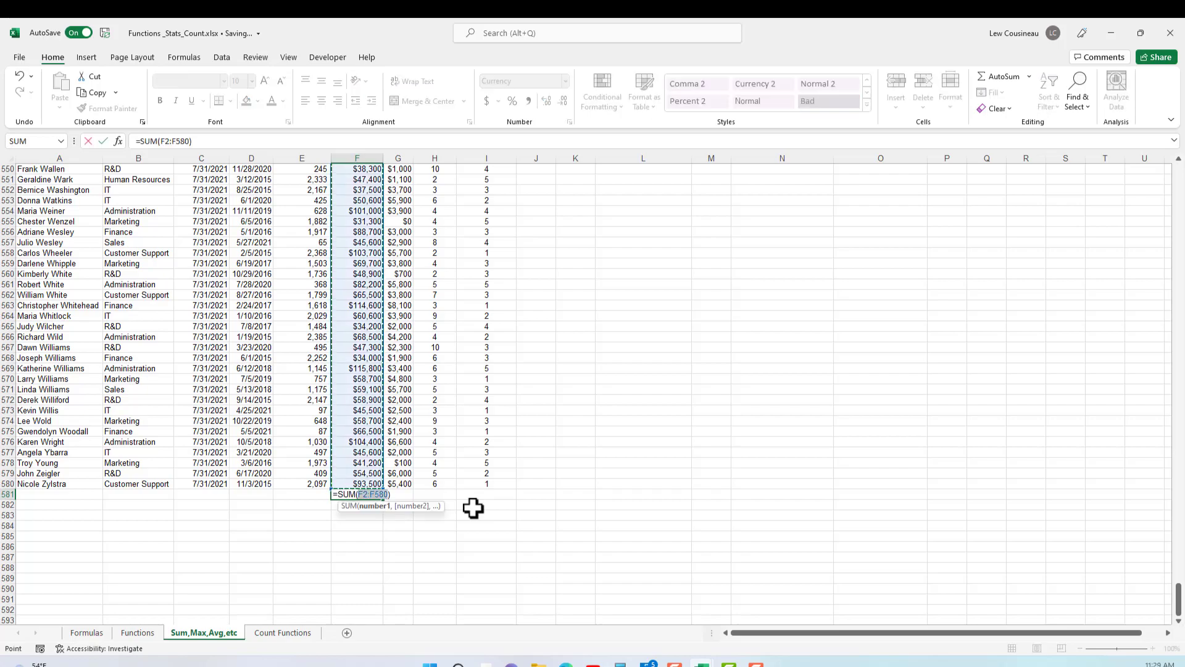
key("ctrl+Return")
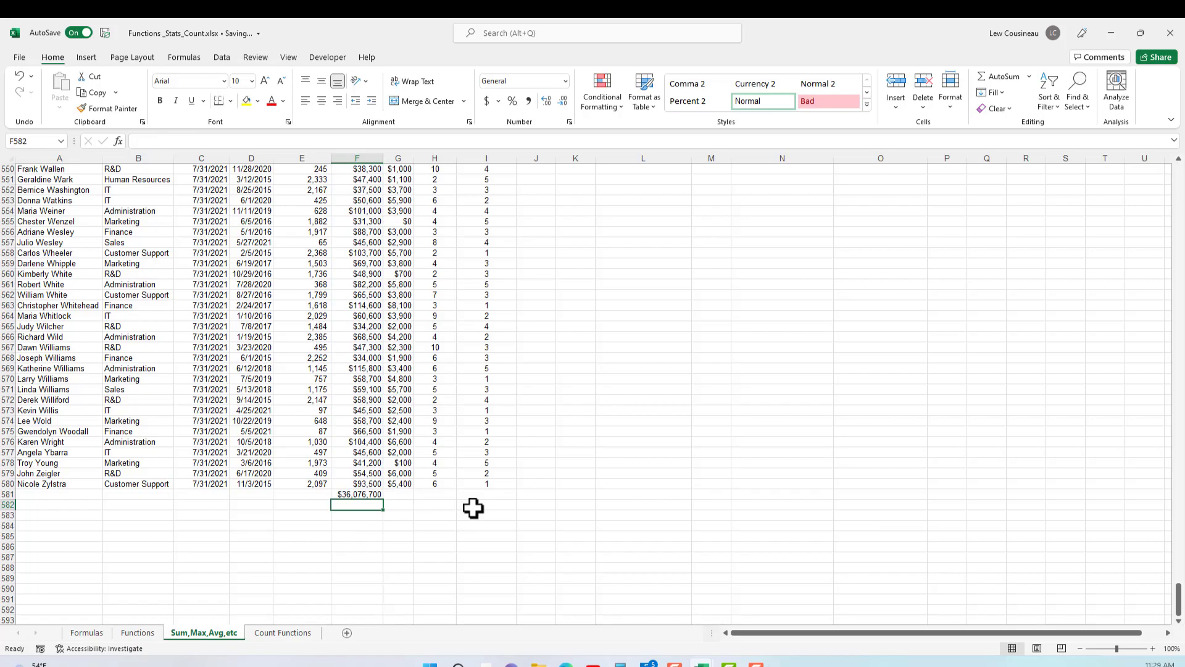
key("Delete")
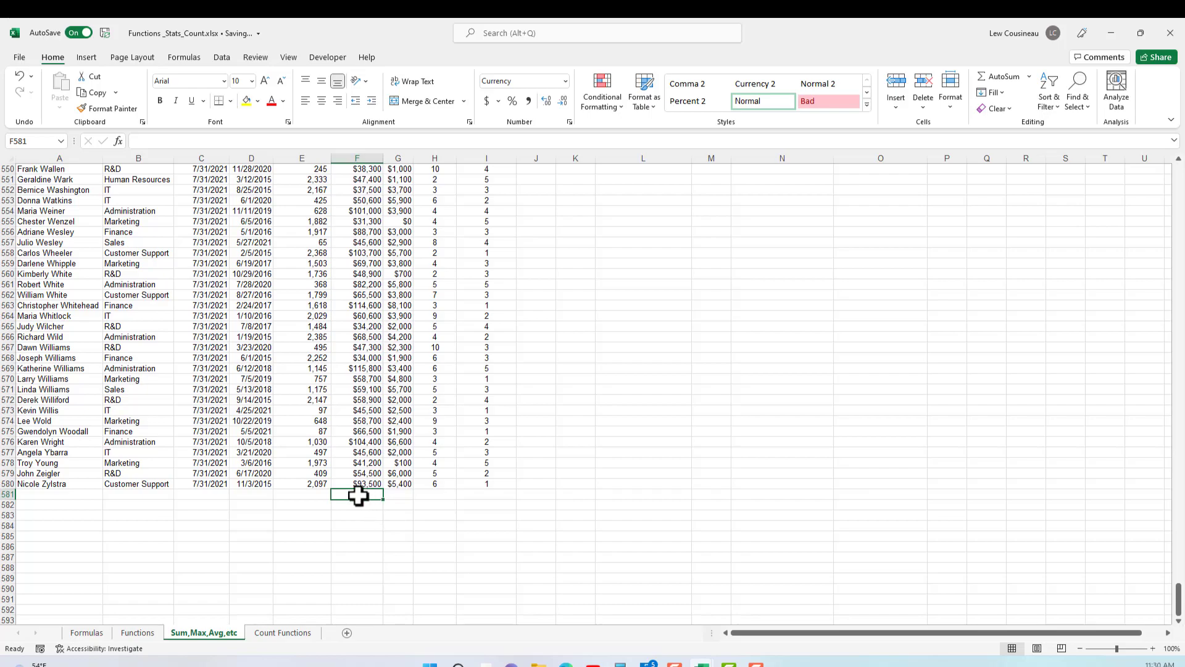
- Choose Sum among the AutoSum functions to total F2:F580 in cell F581, and remove the result
left_click(1031, 78)
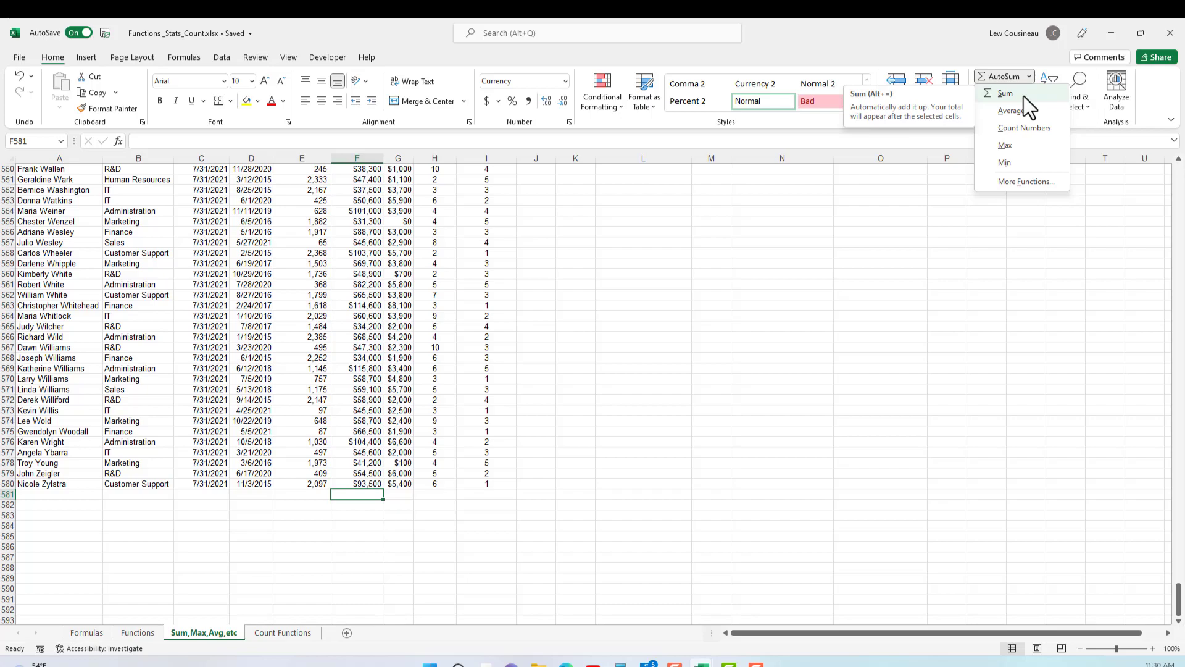
left_click(1024, 96)
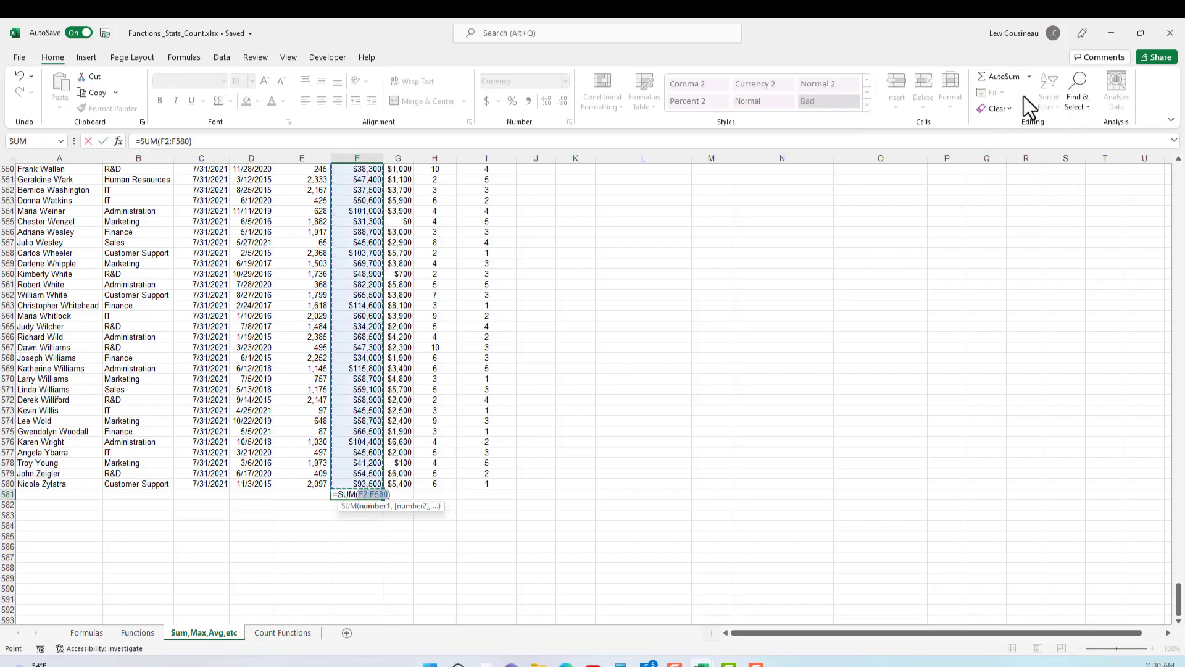
key("Return")
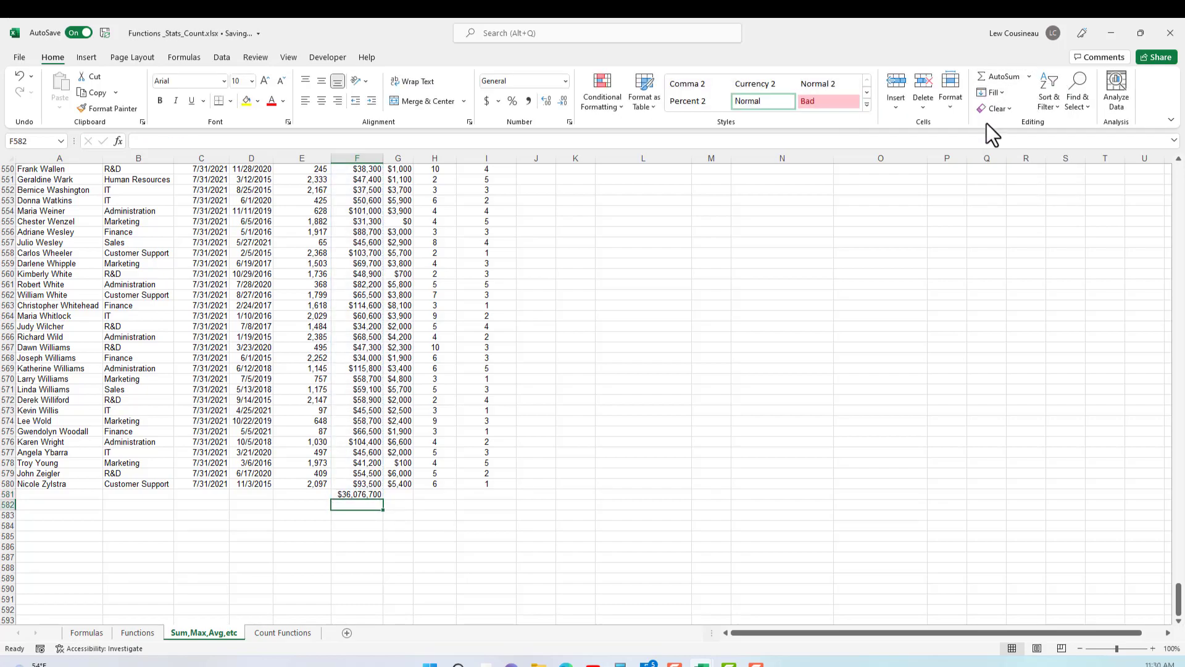
left_click(370, 494)
key("Delete")
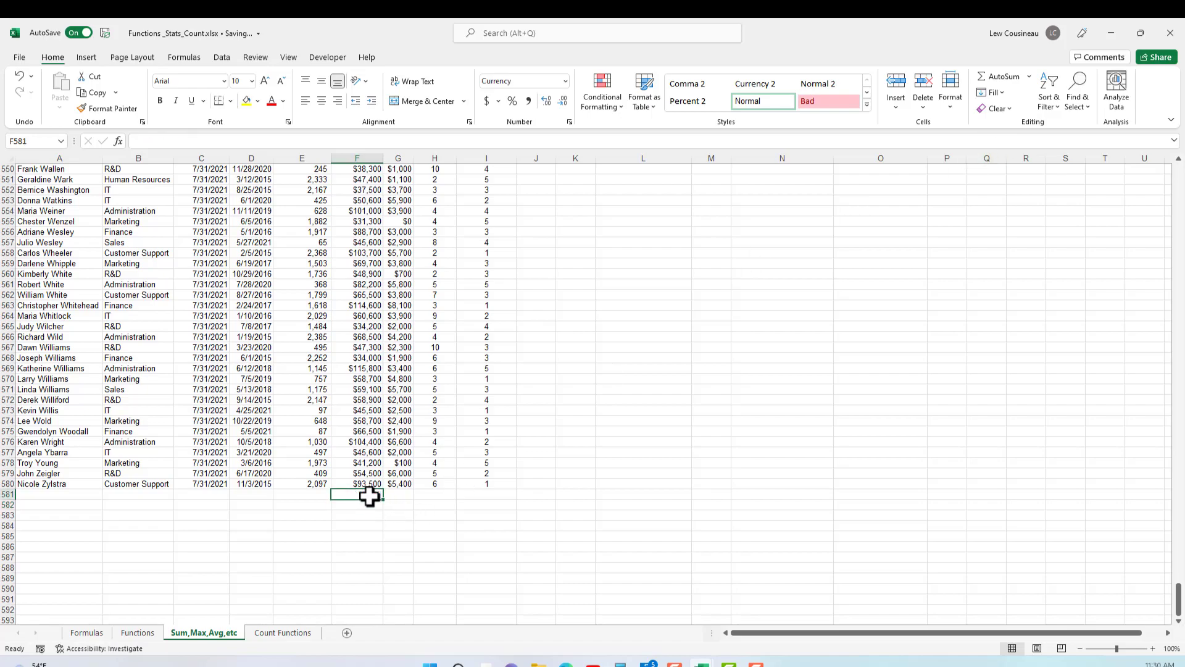
- Insert the AutoSum Average function for F2:F580 in cell F581 and delete the result
left_click(1030, 77)
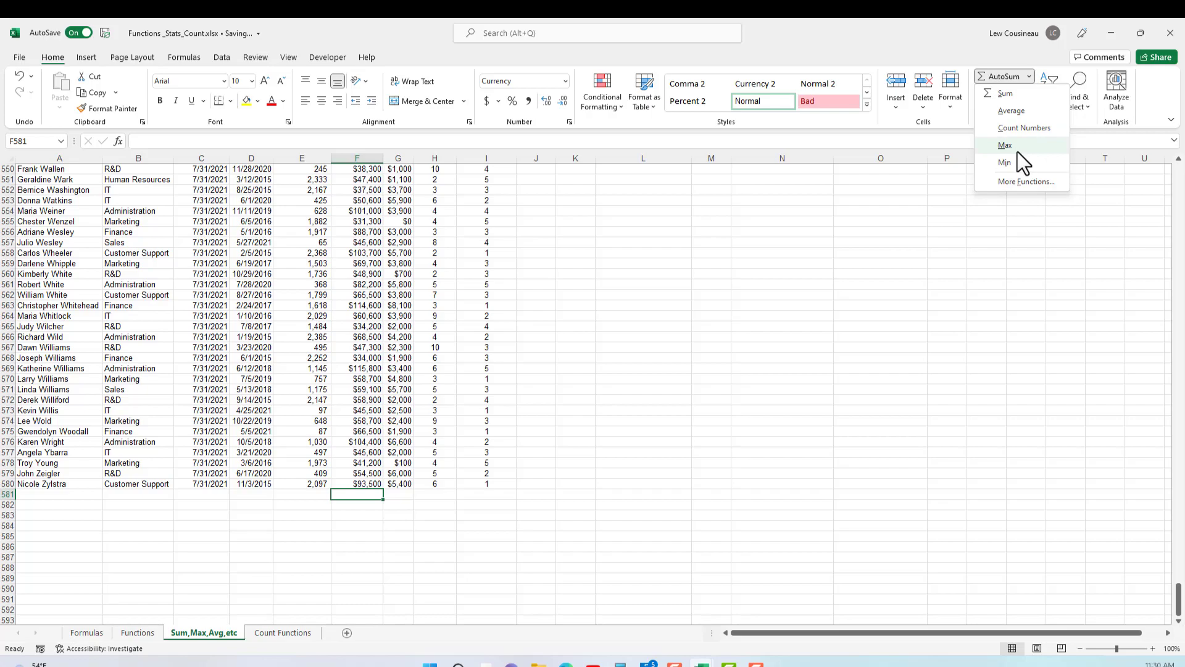
left_click(1013, 115)
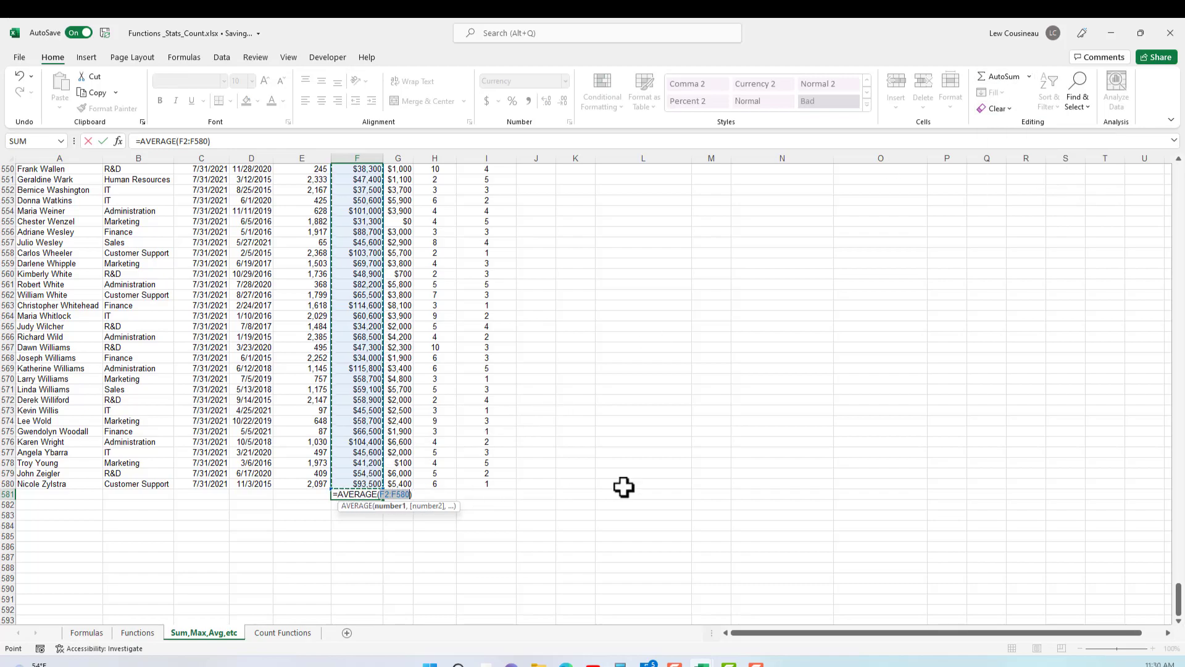
key("Return")
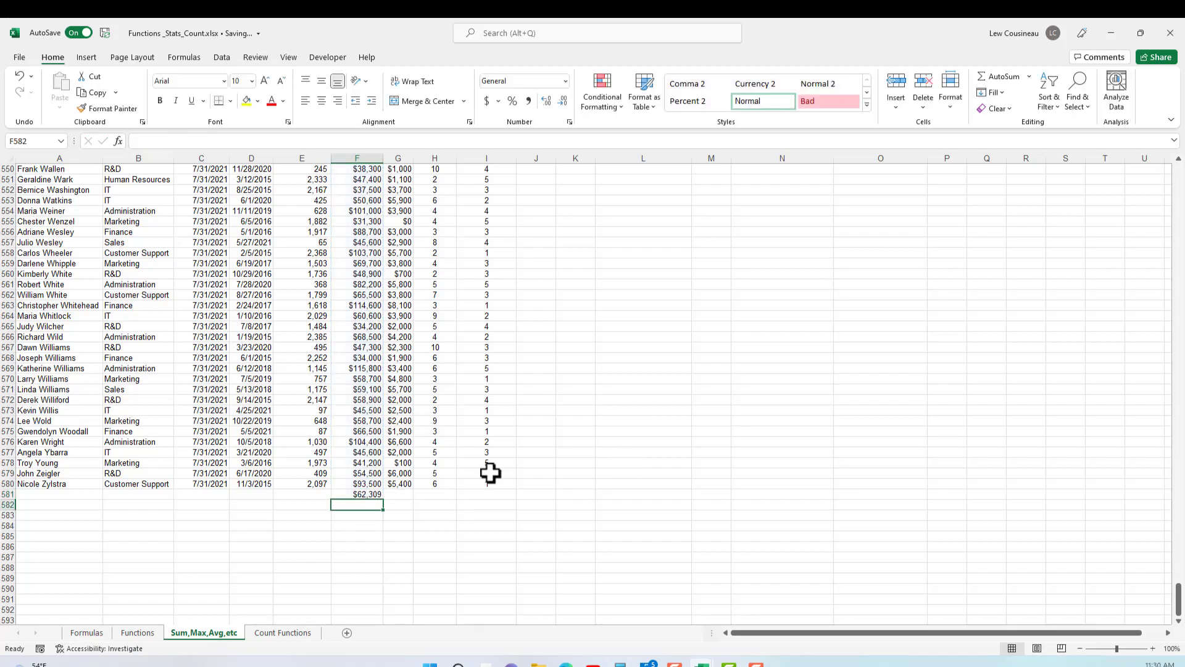
left_click(360, 497)
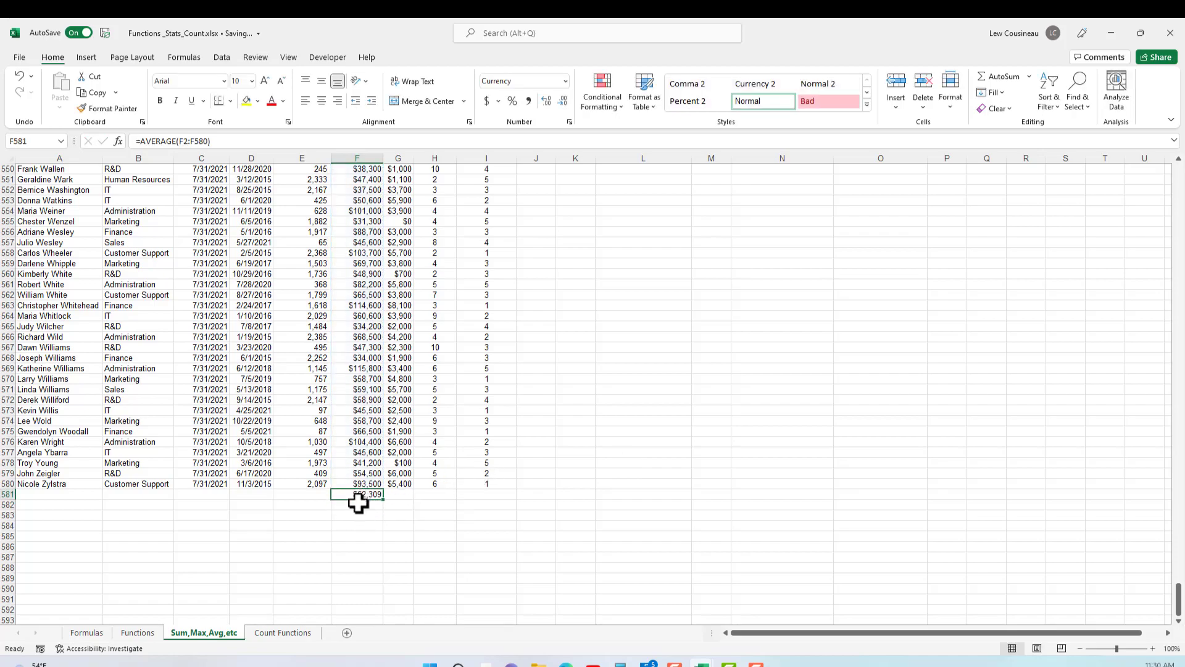
key("Delete")
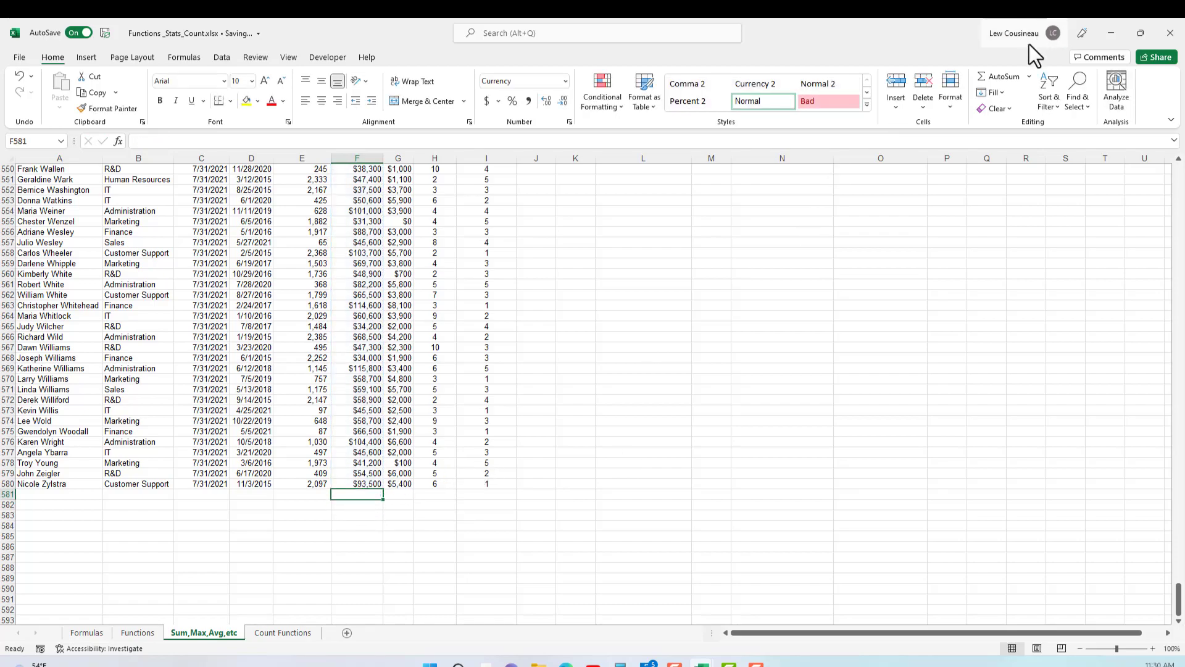
- Total the Base Salary range F2:F580 in cell F581 with the AutoSum Sum function
left_click(1029, 74)
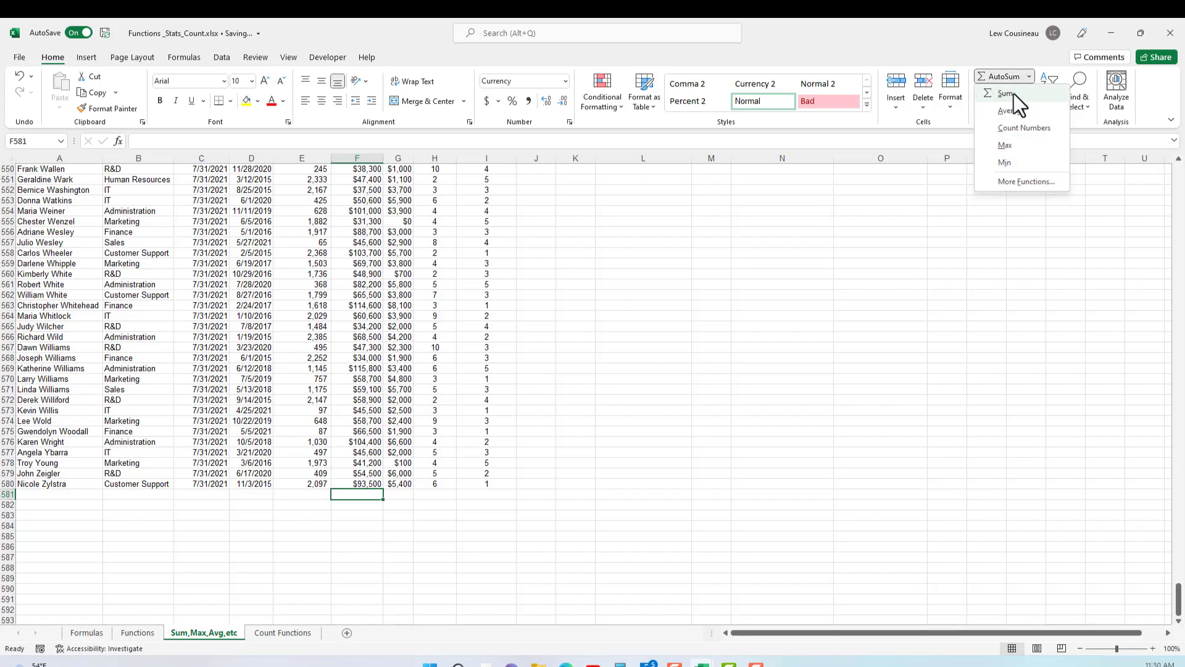
left_click(1013, 94)
scroll(571, 444, "up", 8)
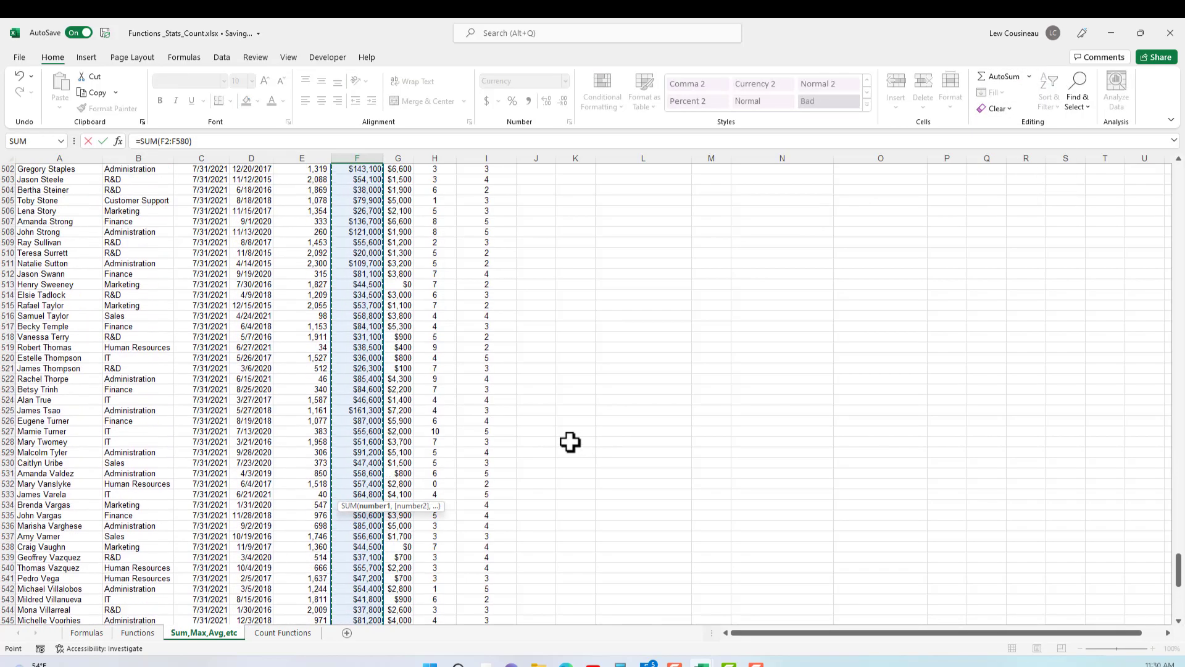
scroll(578, 458, "down", 11)
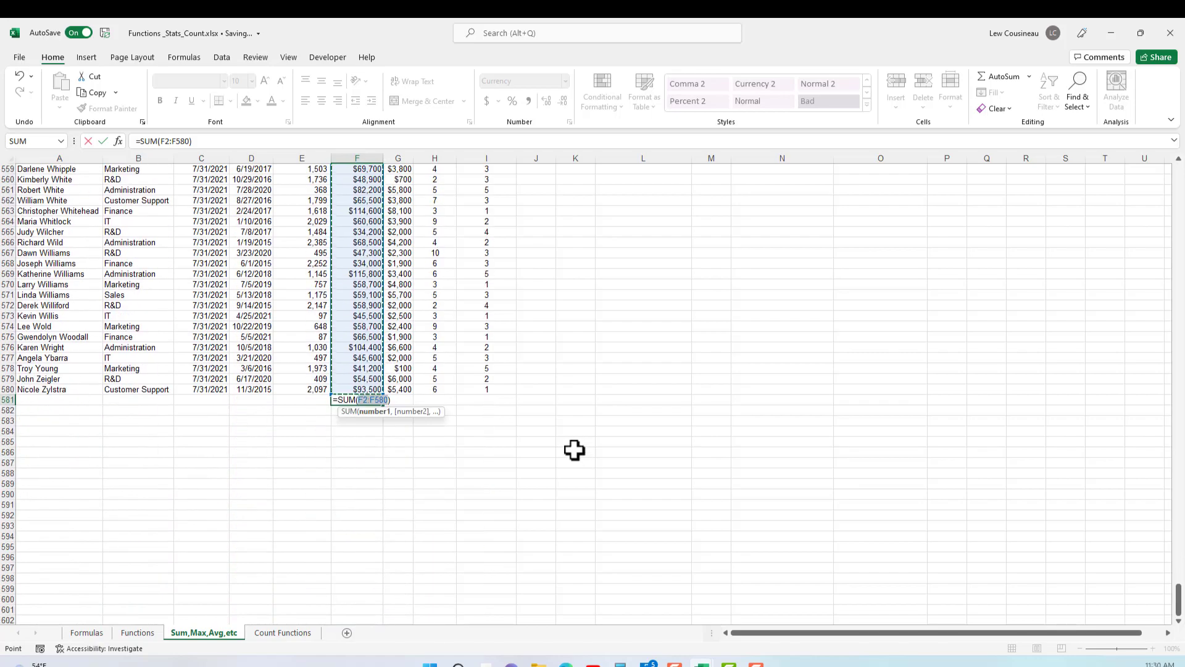
key("Return")
left_click(352, 400)
- Insert the AutoSum Max function in cell F582 and restrict its range to F2:F580
left_click(347, 411)
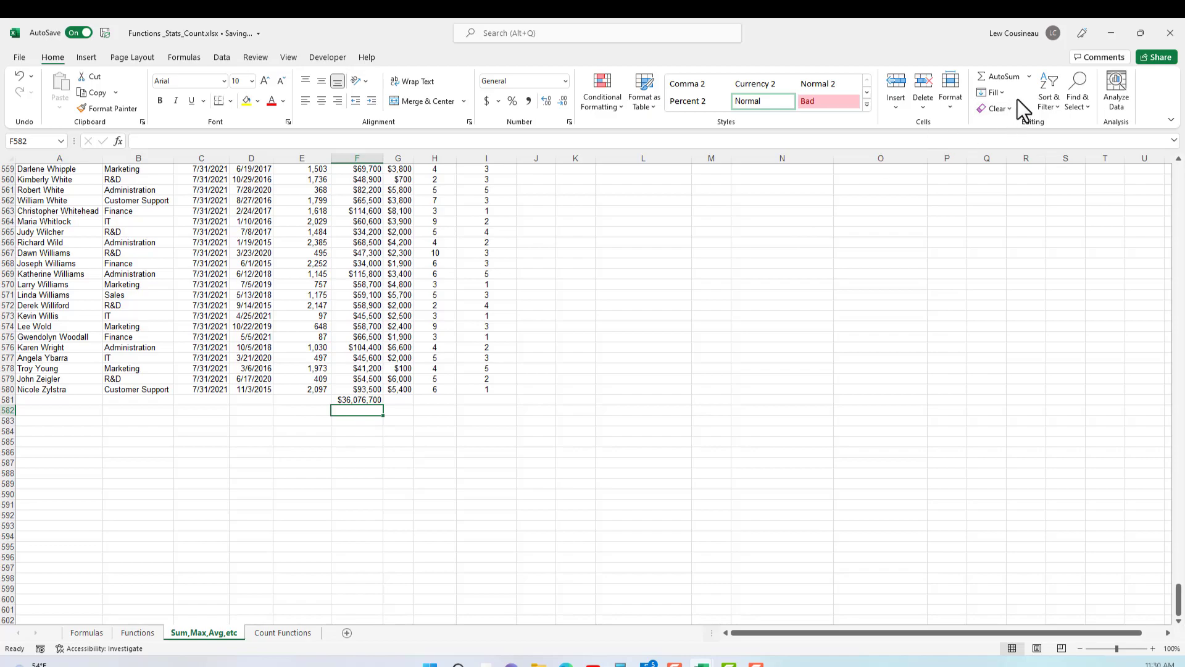
left_click(1027, 77)
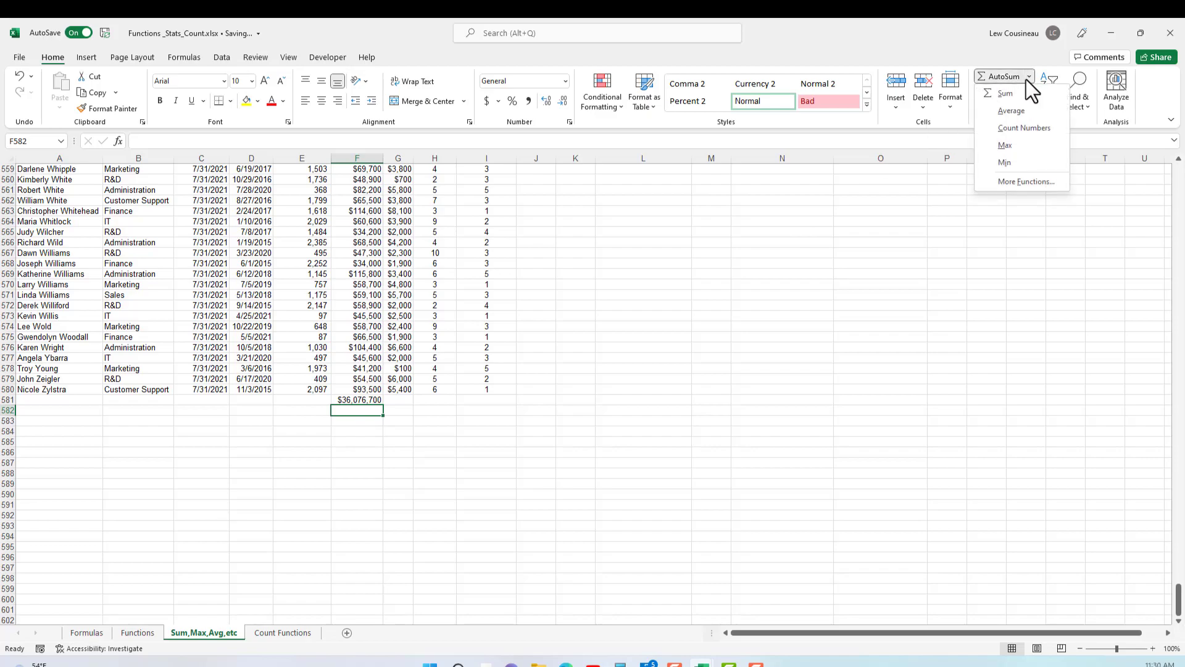
left_click(1012, 147)
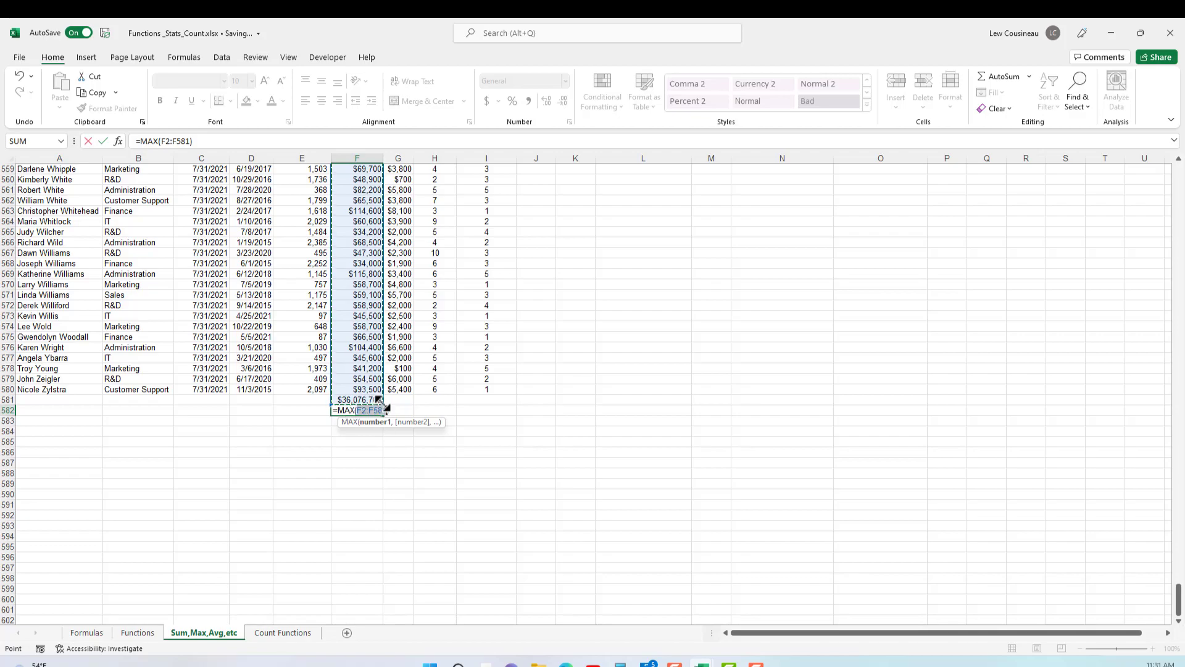
key("shift")
scroll(336, 365, "down", 1)
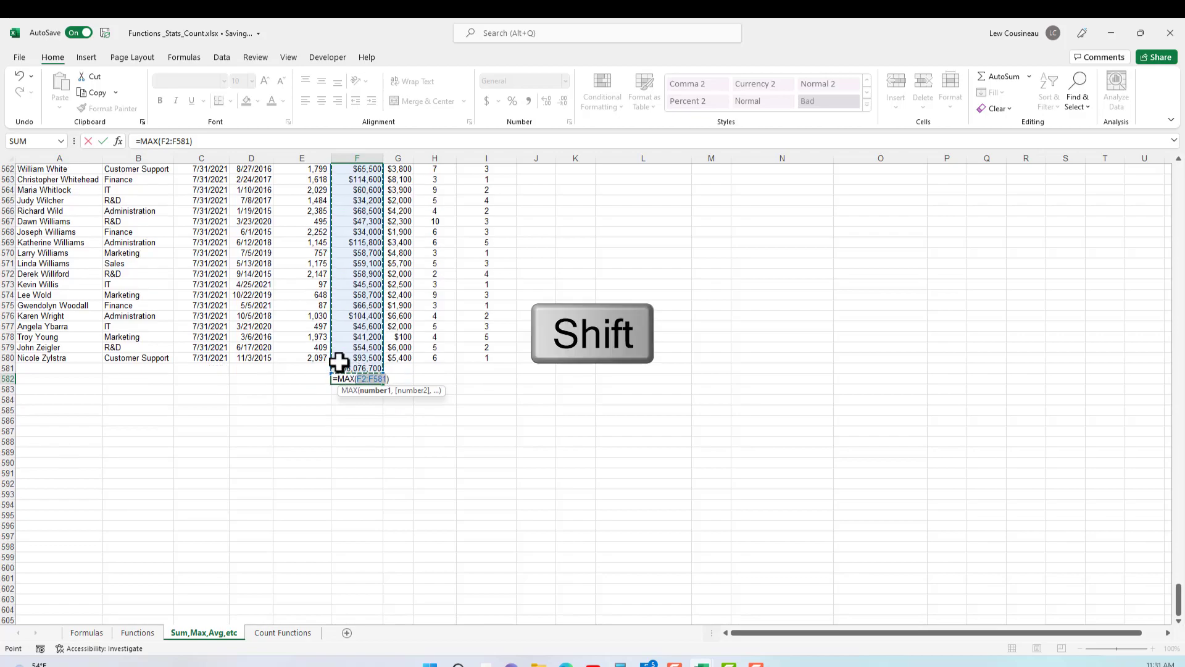
left_click(345, 358, "shift")
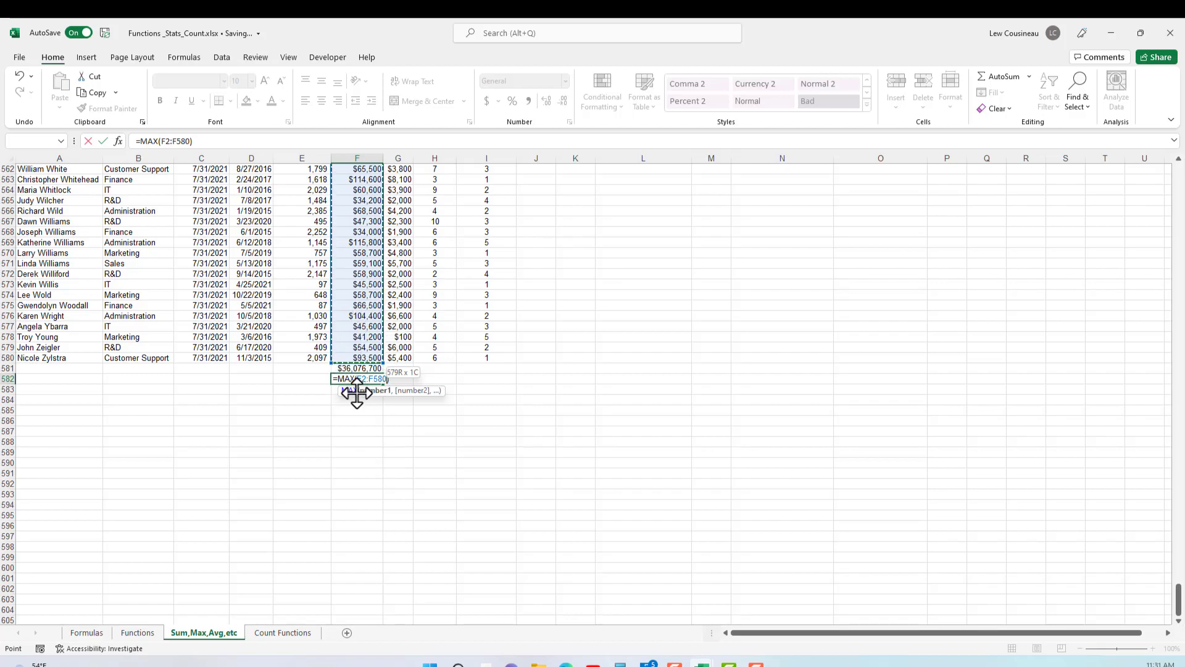
key("ctrl+Return")
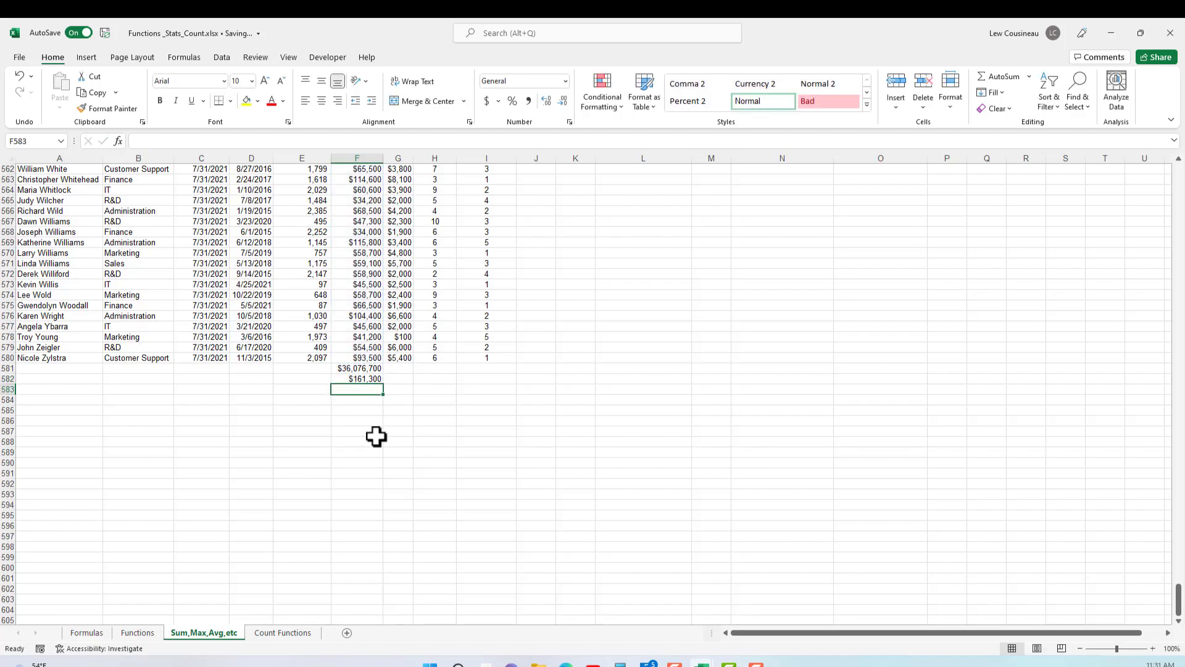
- Insert the AutoSum Min function in cell F583, with its range limited to F2:F580
left_click(355, 367)
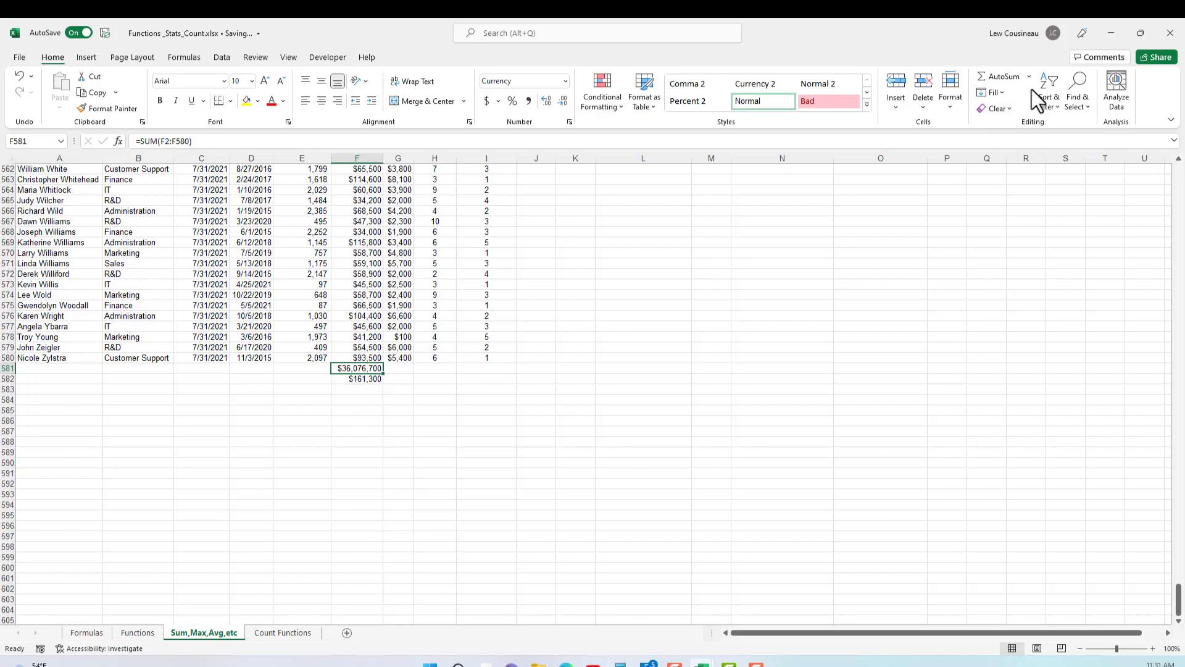
left_click(369, 380)
left_click(368, 388)
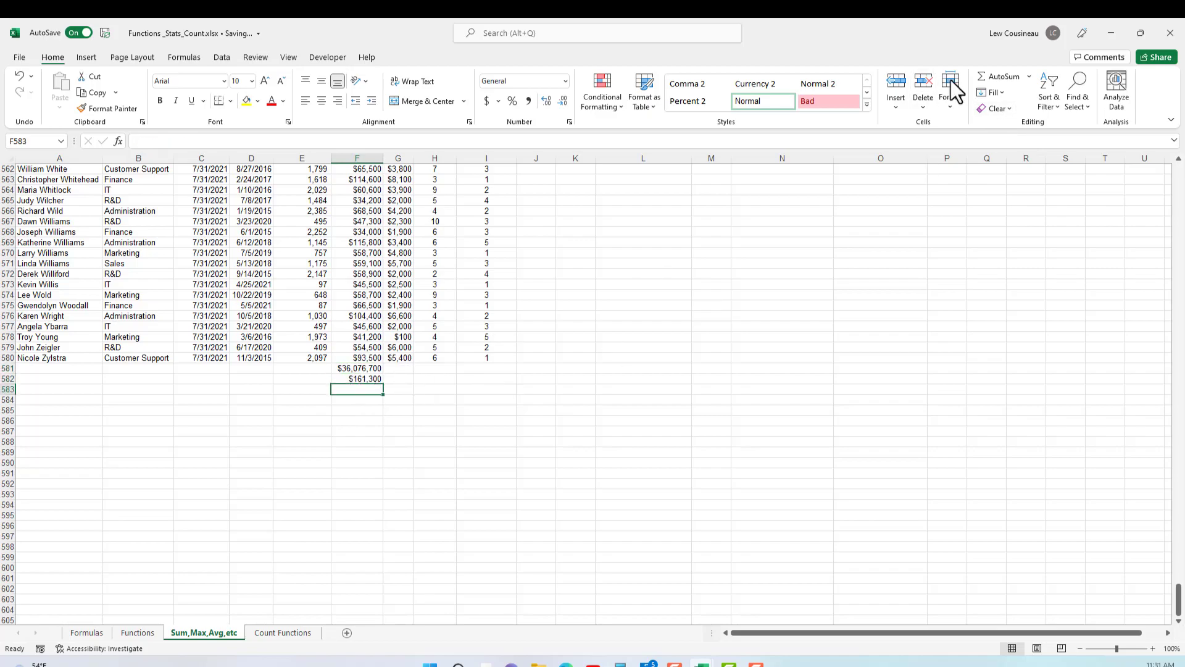
left_click(1031, 76)
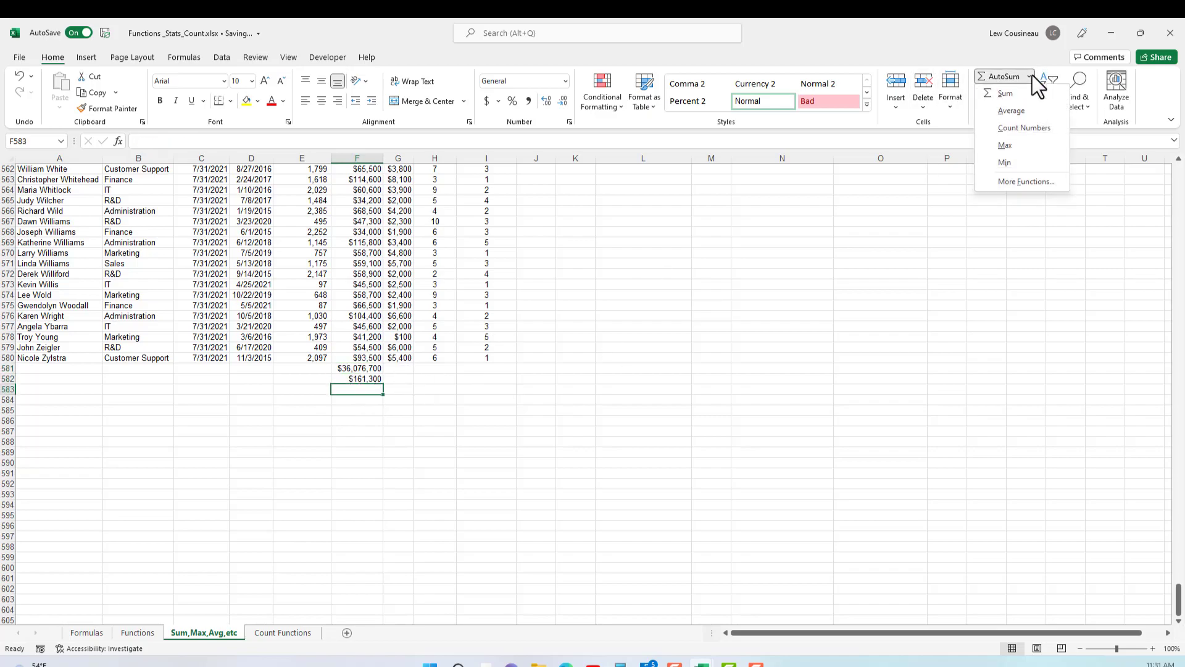
left_click(1009, 163)
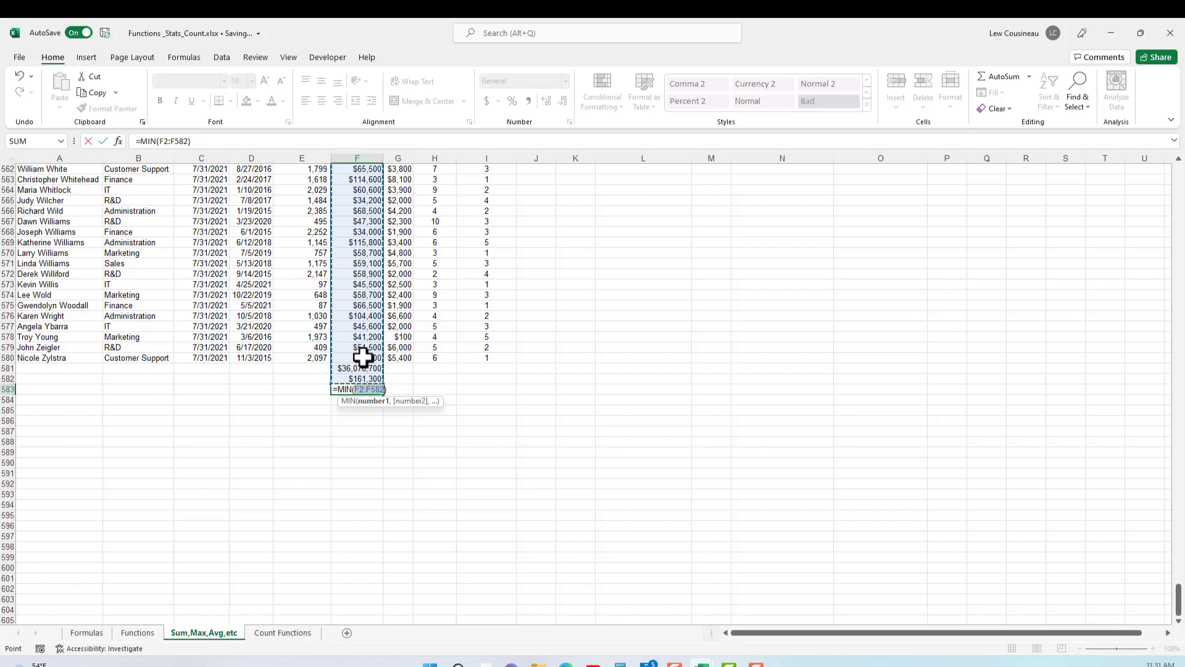
left_click(363, 357, "shift")
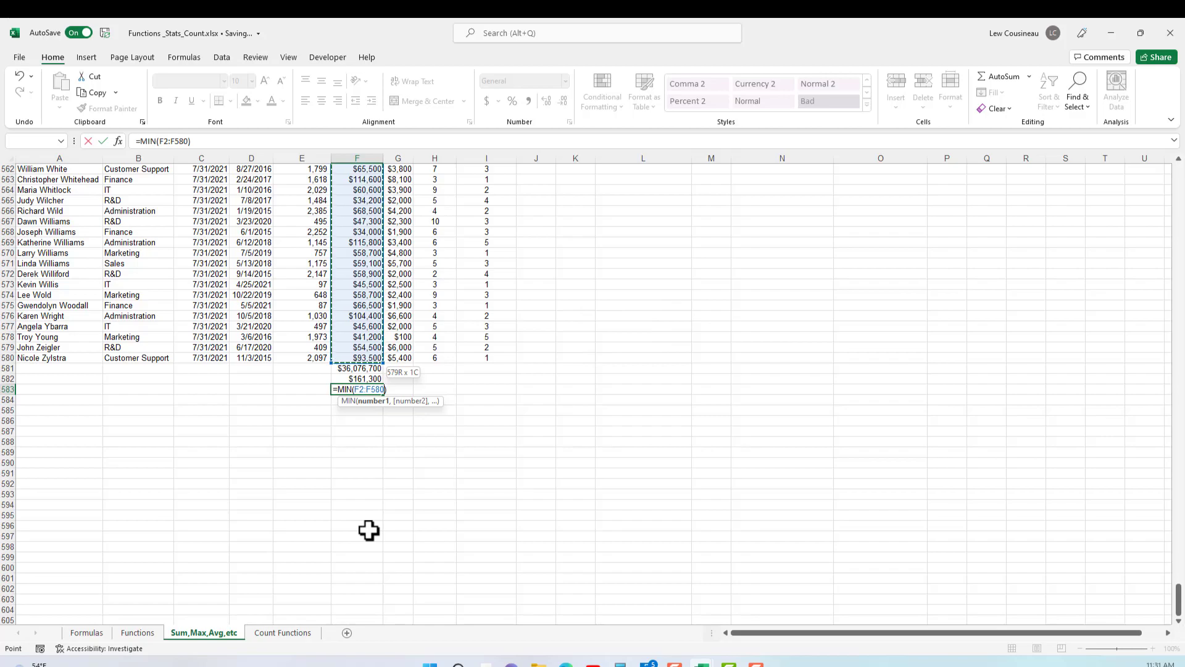
key("Return")
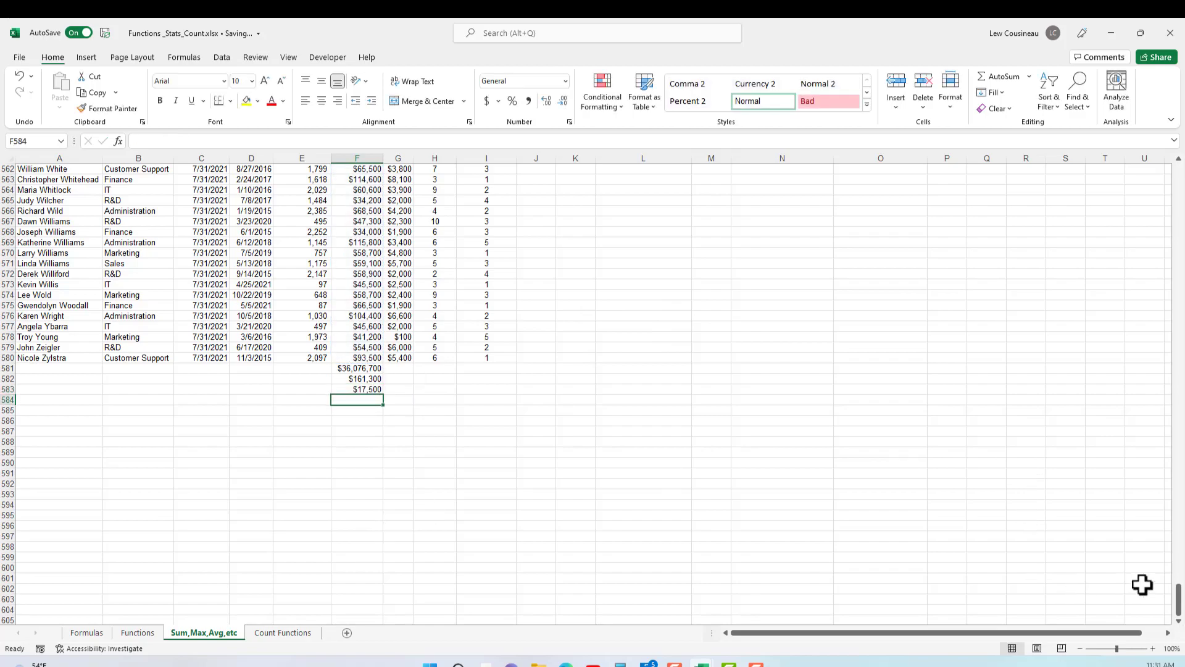
- Widen column M next to the salary labels and select cell M1 beside Total Salary
left_click_drag(1175, 611, 1175, 176)
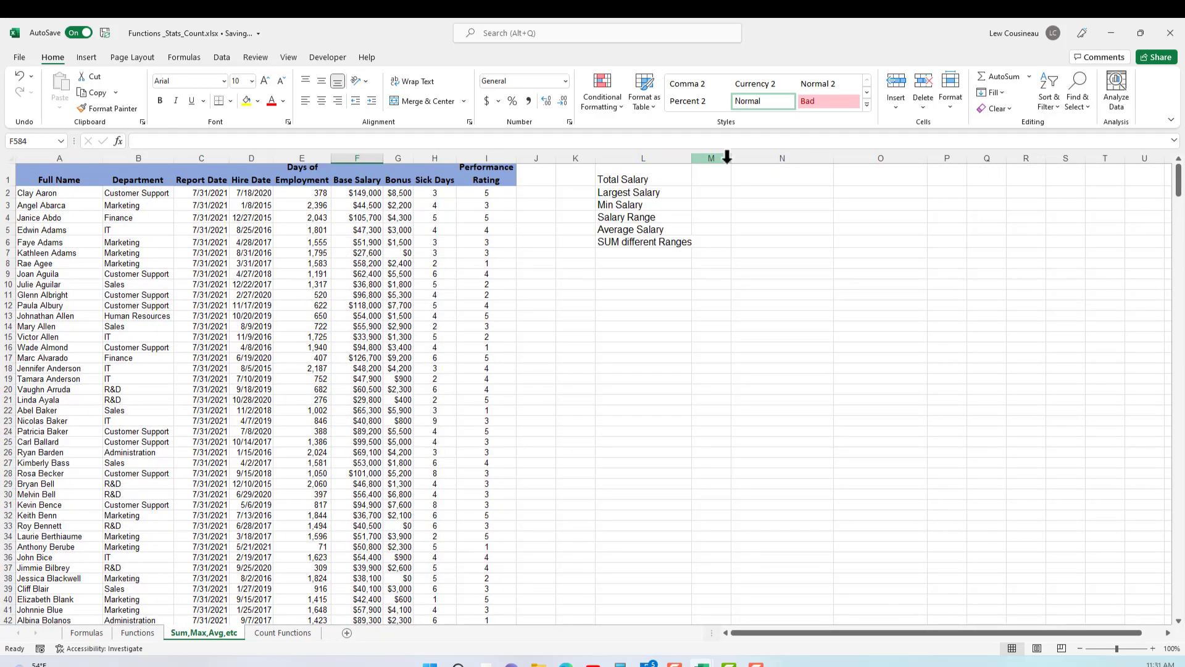
left_click_drag(731, 162, 768, 159)
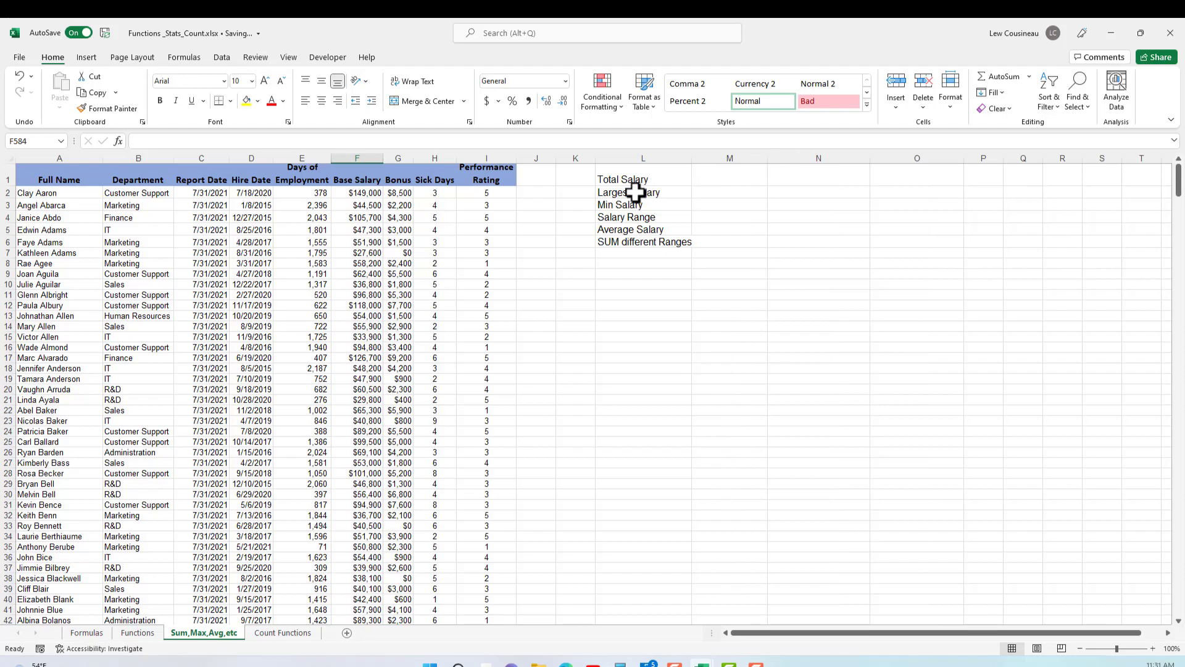
left_click(732, 179)
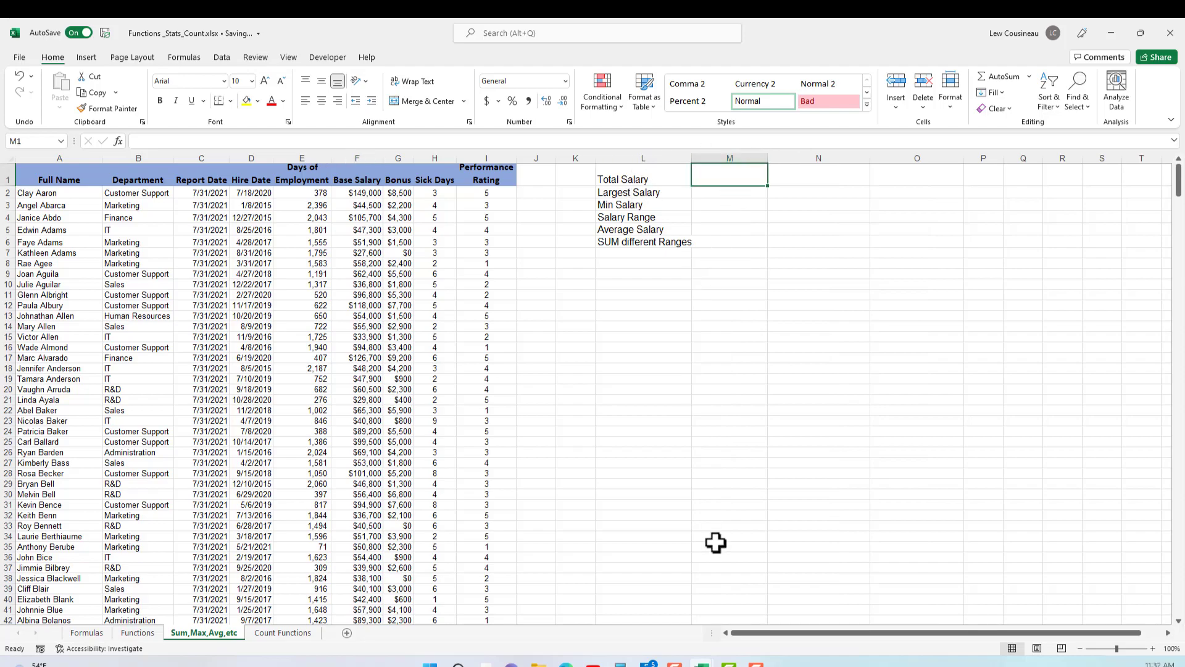
type("=")
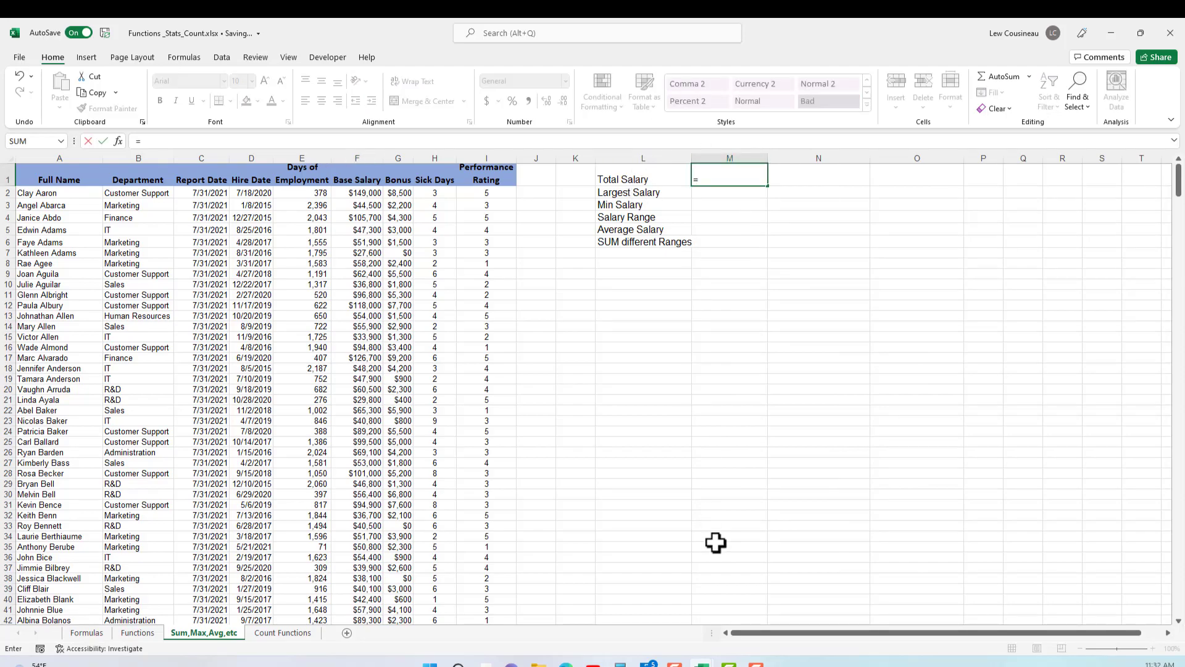
key("BackSpace")
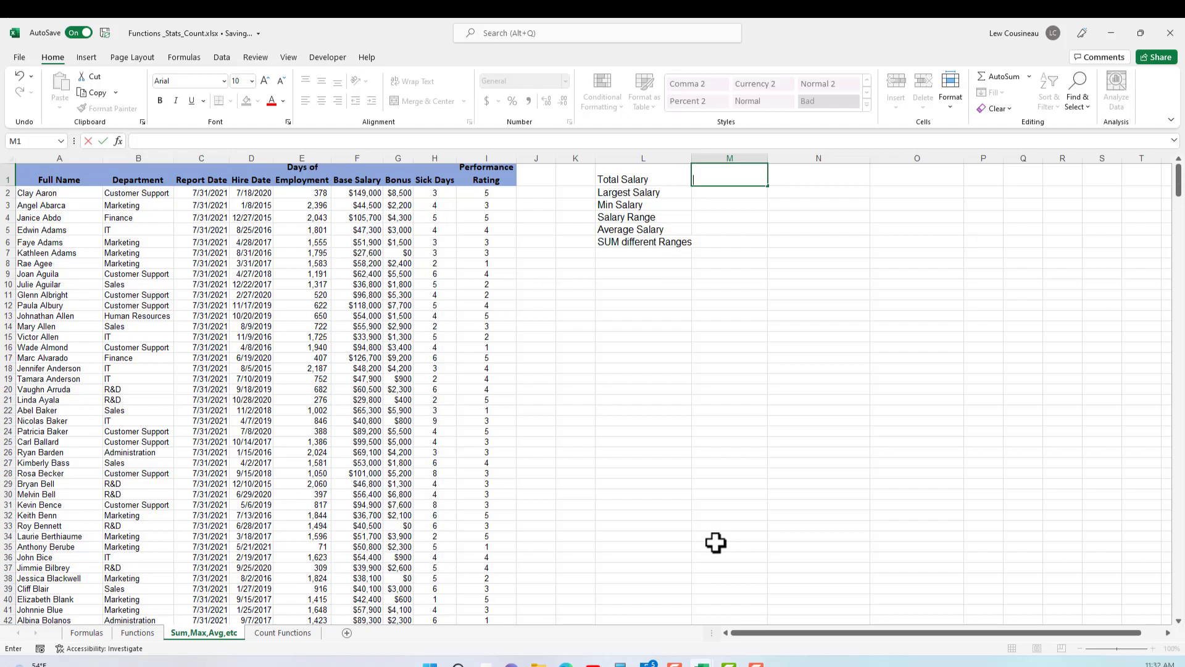
key("Escape")
- Use AutoSum to enter =SUM(F2:F580) in cell M1 as the Total Salary, leaving out the summary cells below the data
left_click(1000, 77)
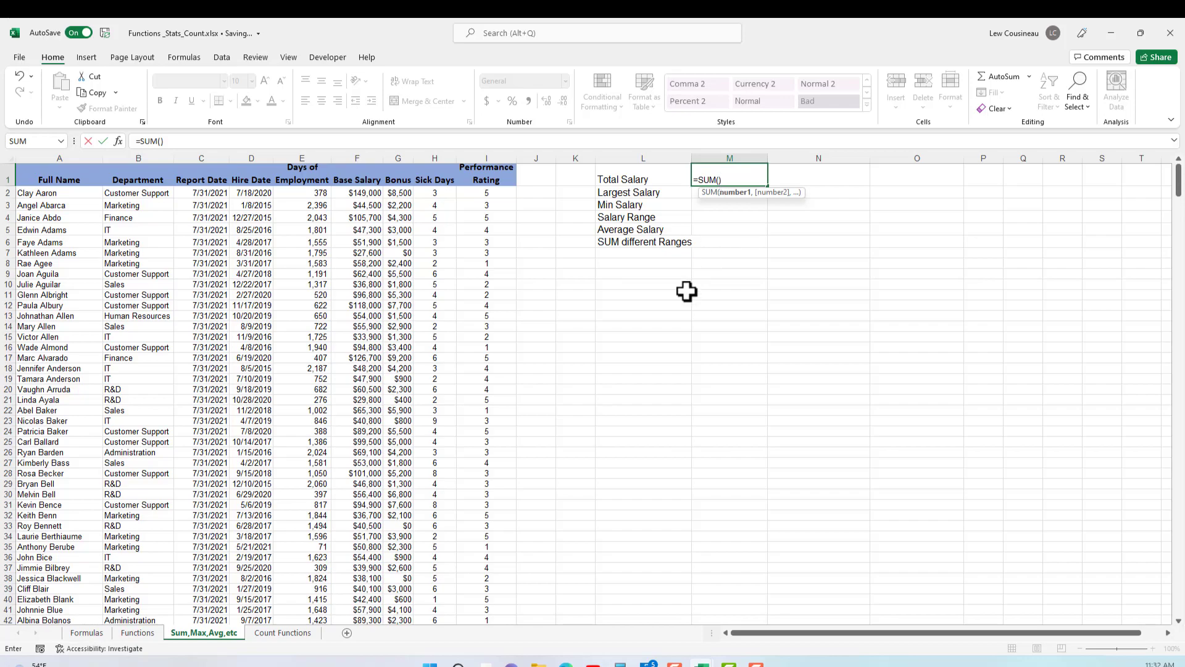
left_click(356, 196)
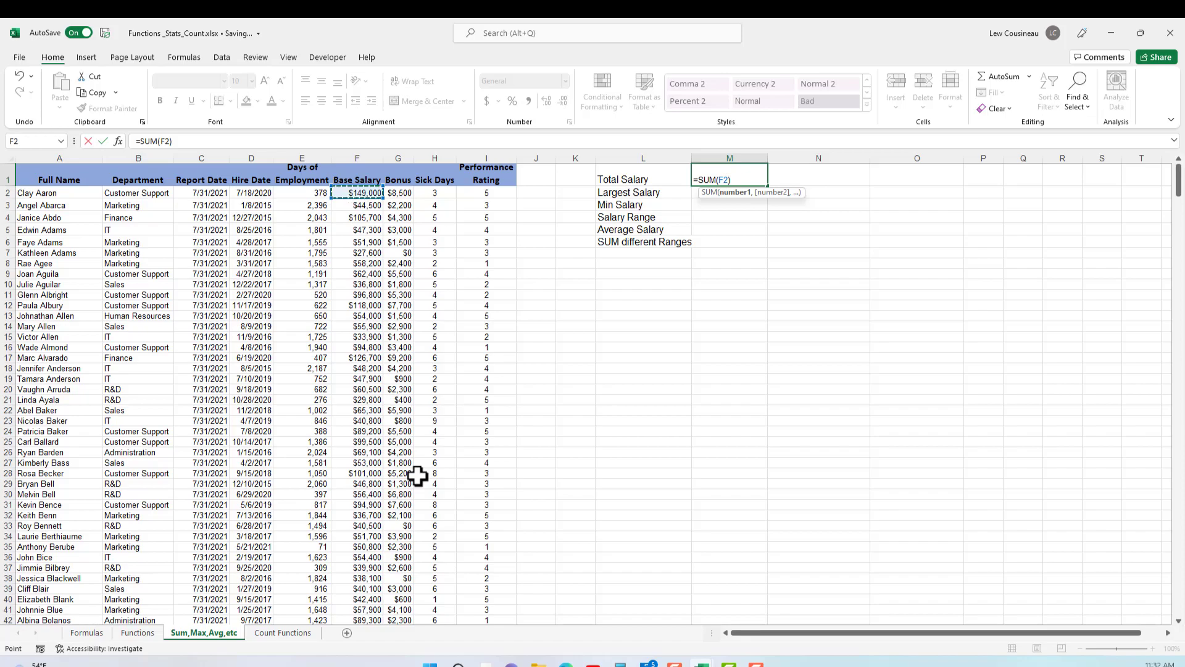
key("ctrl+shift+Down")
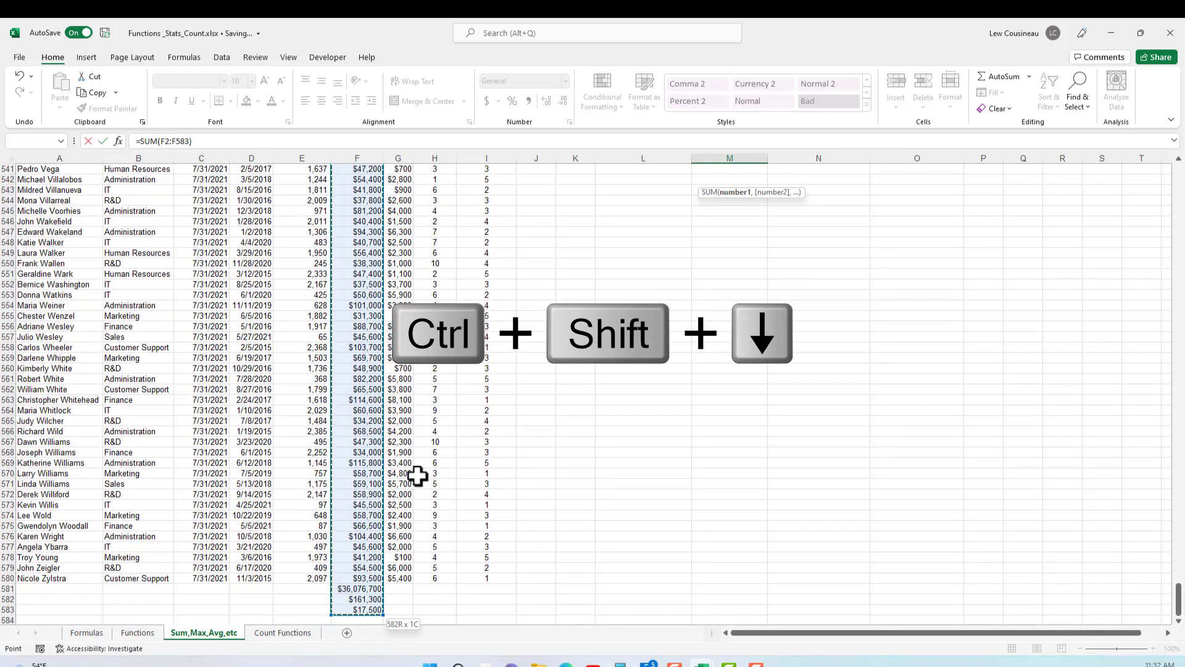
left_click(366, 578, "shift")
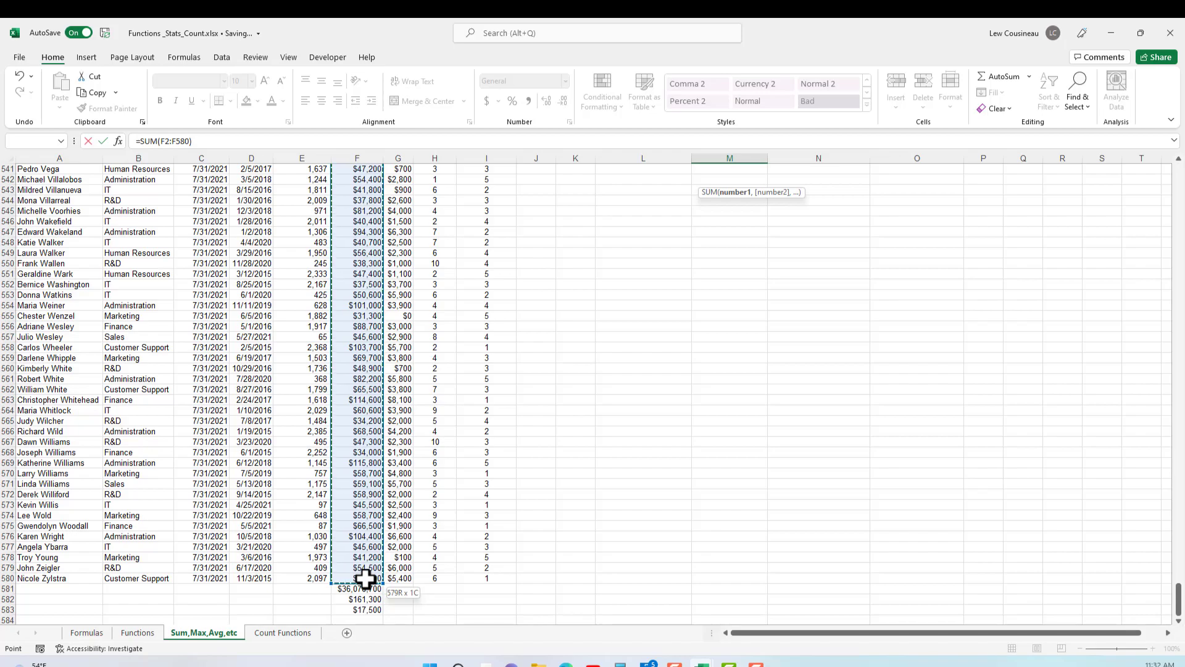
key("Return")
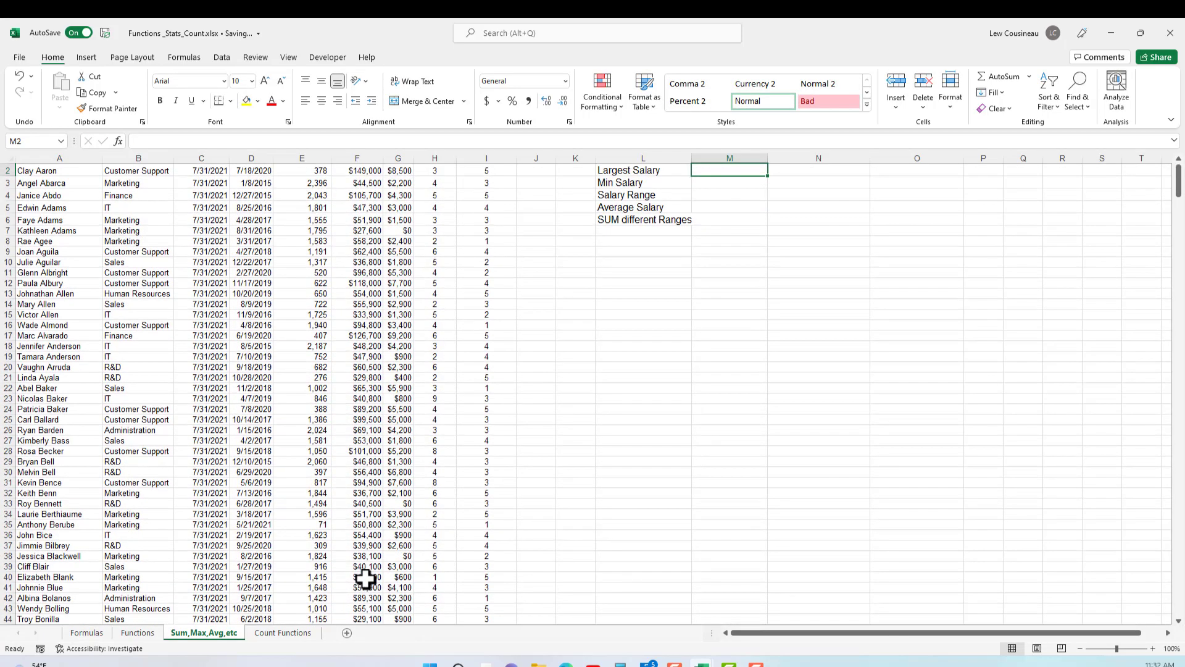
left_click(725, 173)
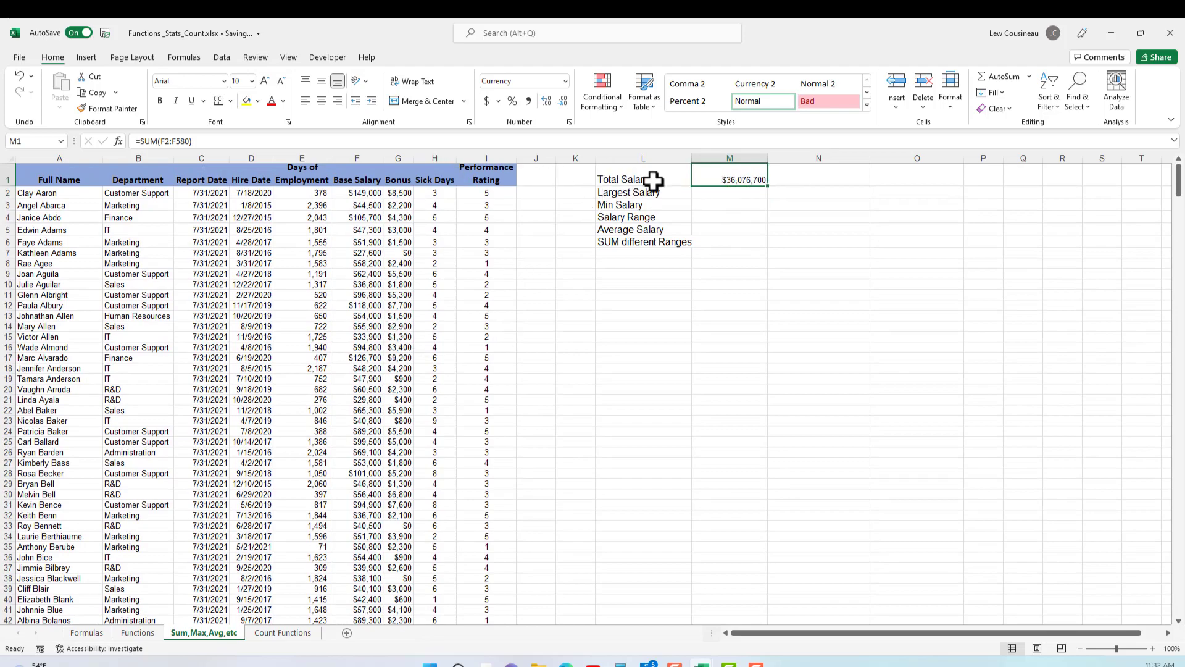
- Delete the sum, max and min formulas in F581:F583 below the Base Salary column
left_click(701, 194)
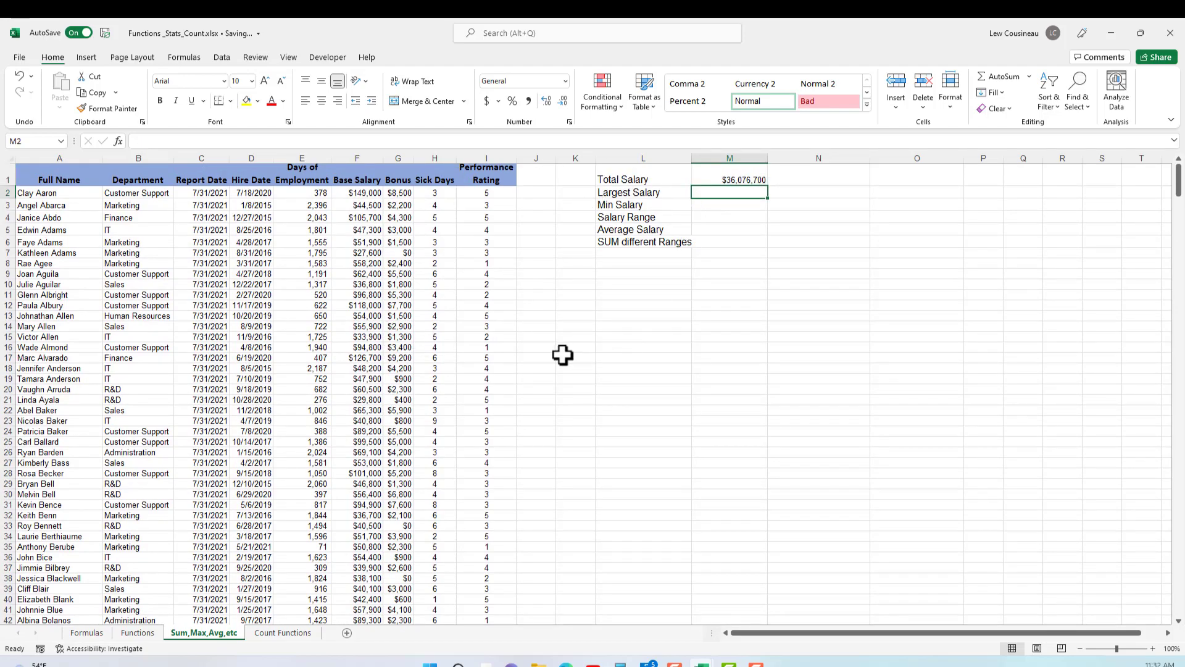
left_click_drag(1178, 180, 1178, 602)
left_click_drag(357, 588, 350, 614)
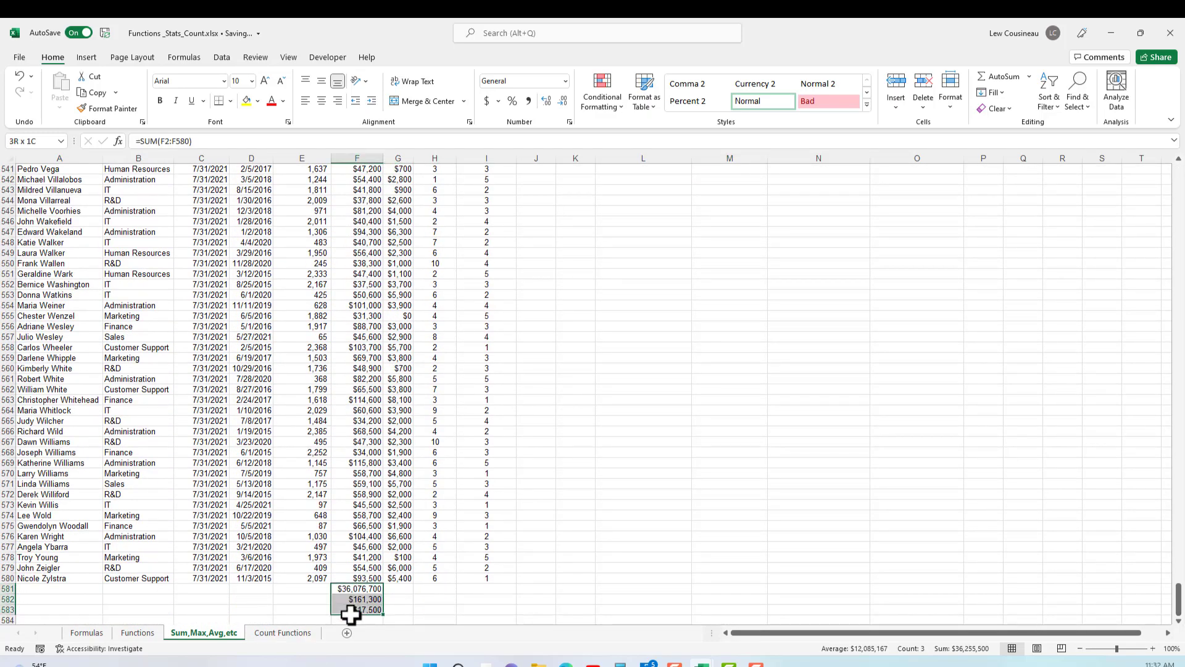
key("Delete")
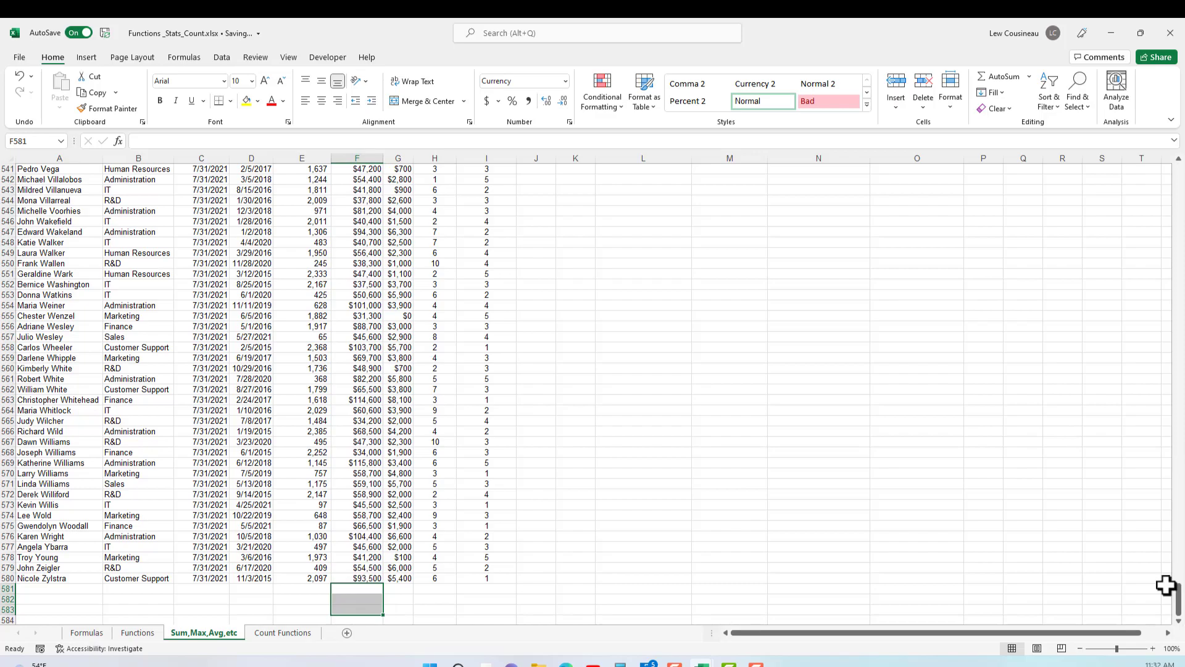
left_click_drag(1179, 609, 1147, 71)
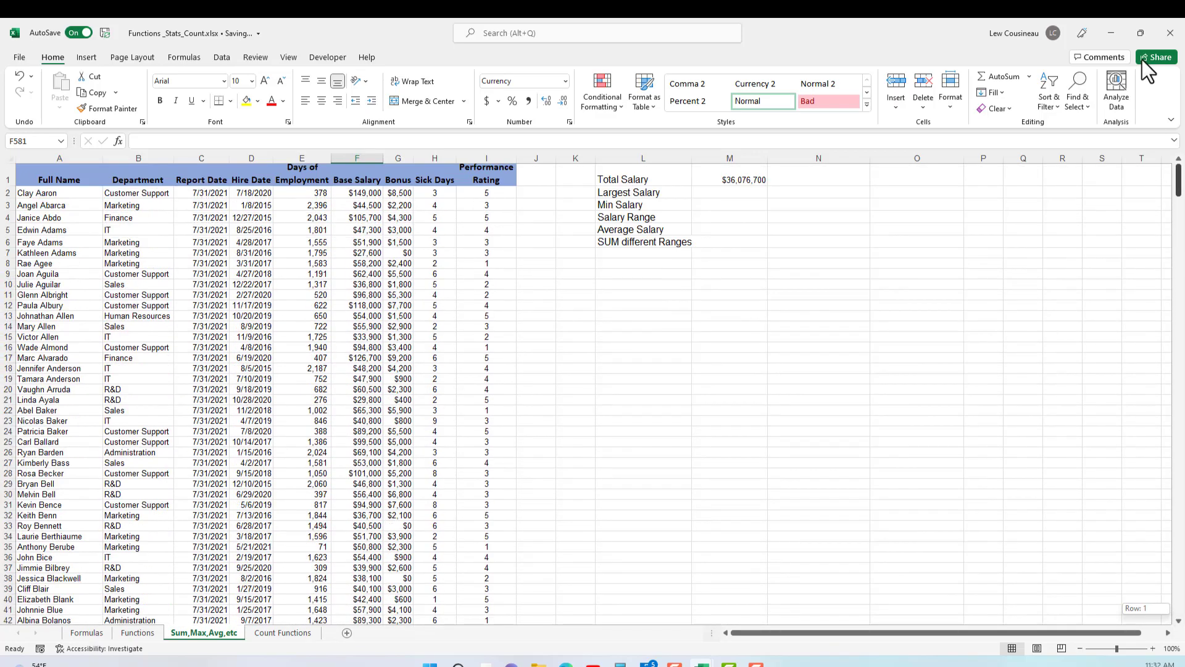
- Enter a MAX formula over F2:F580 in cell M2 for the Largest Salary
left_click(740, 192)
type("=max")
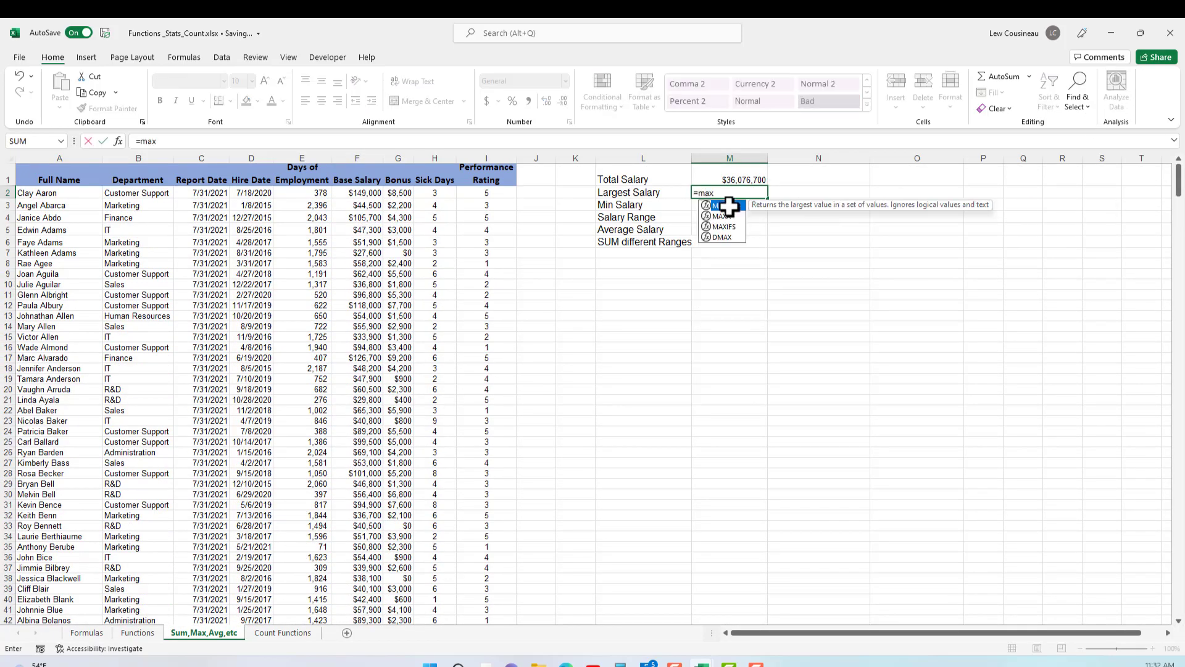
type("(")
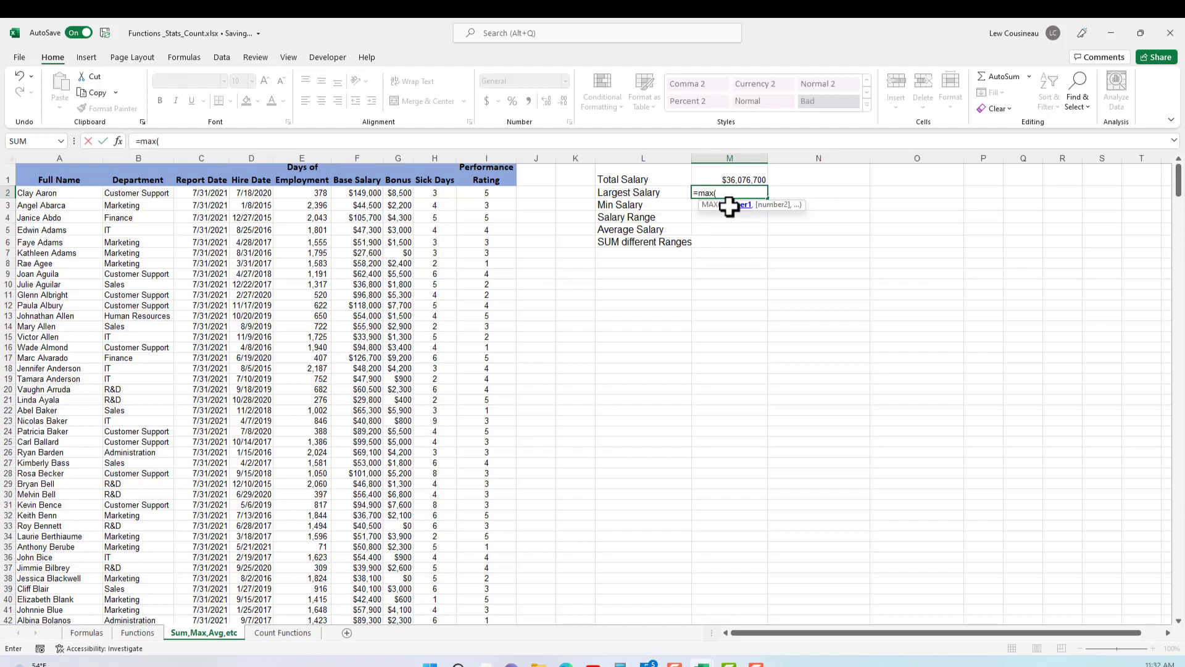
left_click(364, 194)
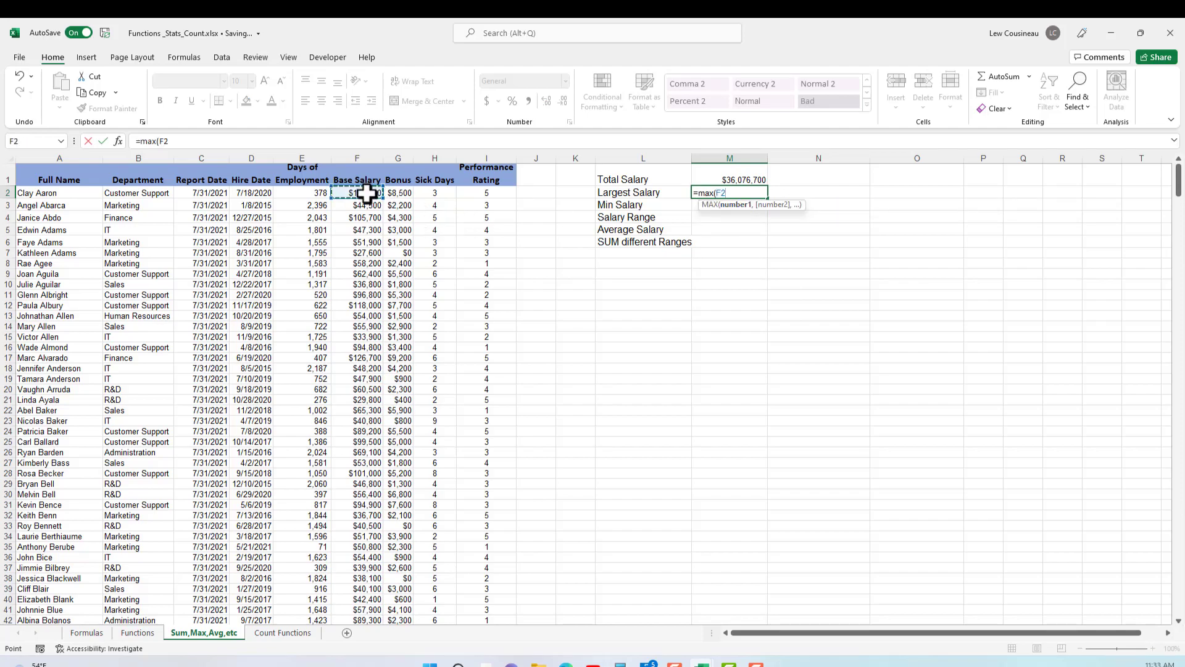
key("ctrl+shift+Down")
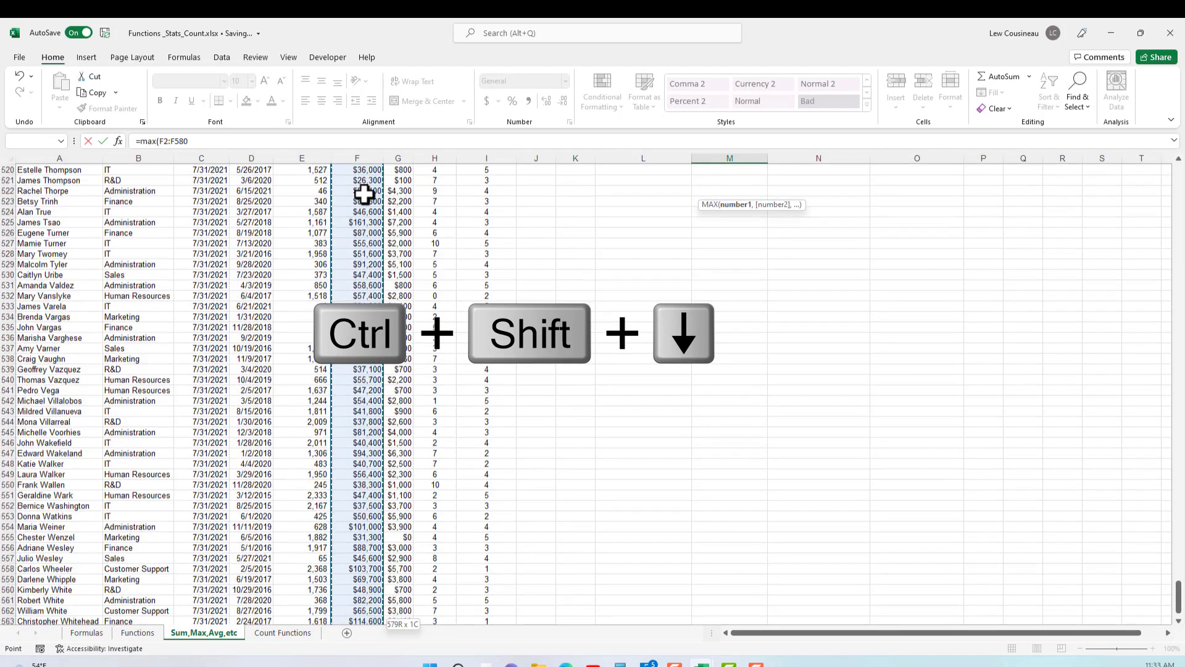
key("Return")
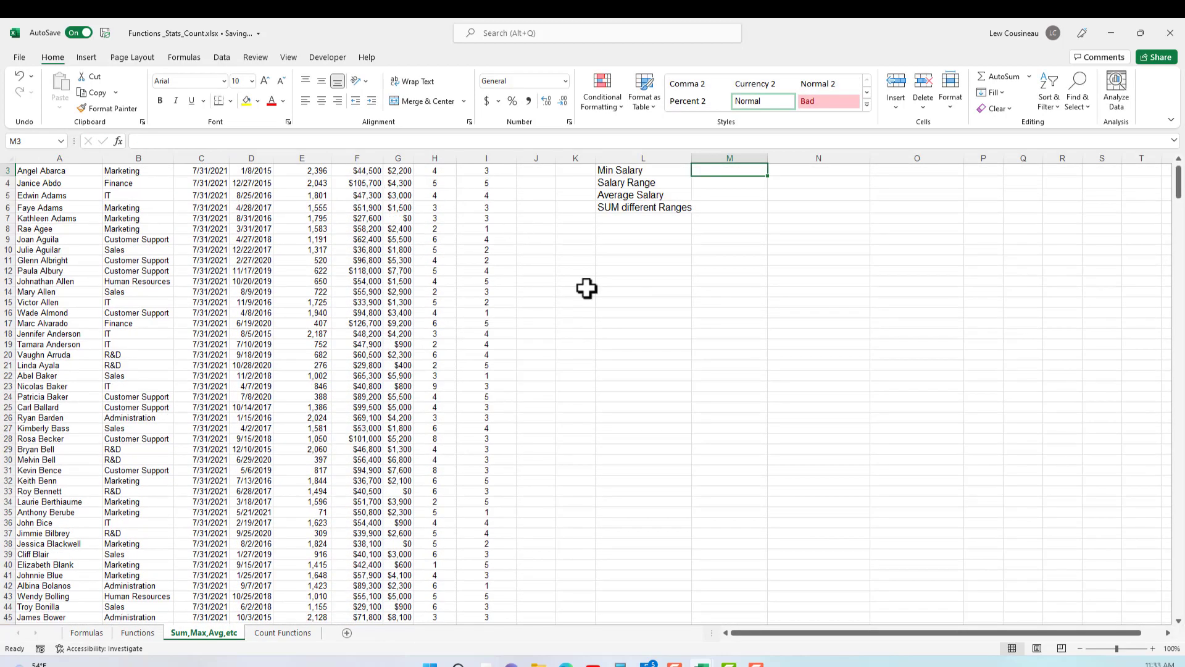
- Enter a MIN formula over F2:F580 in cell M3 for the Min Salary
scroll(642, 309, "up", 1)
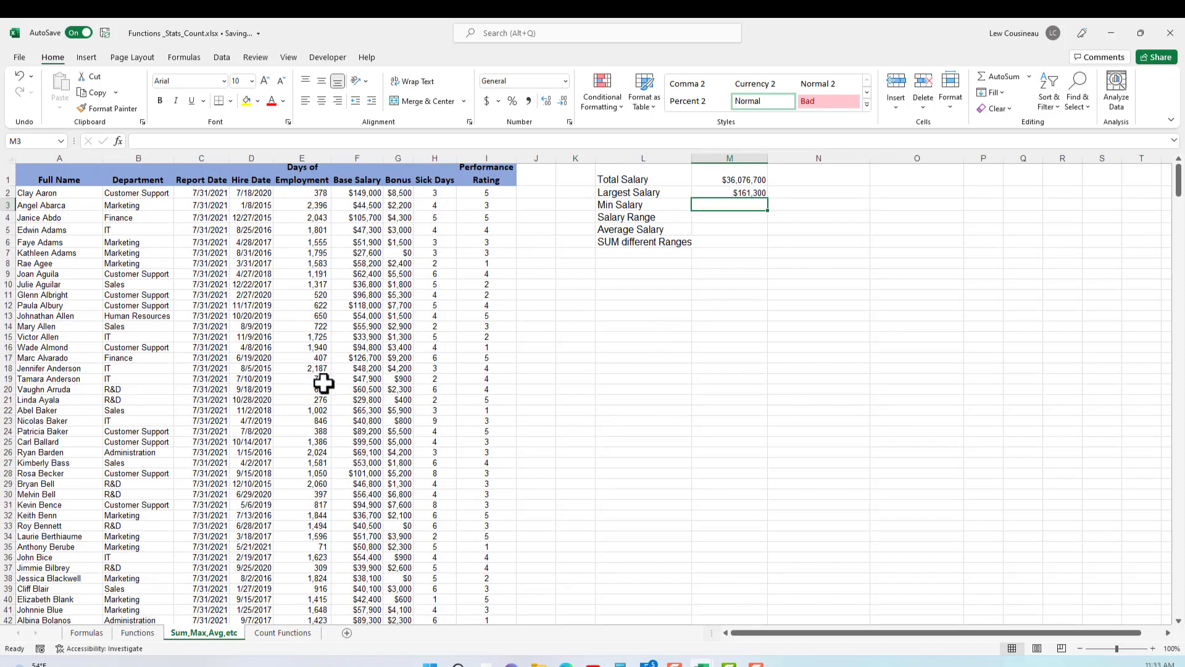
left_click(729, 194)
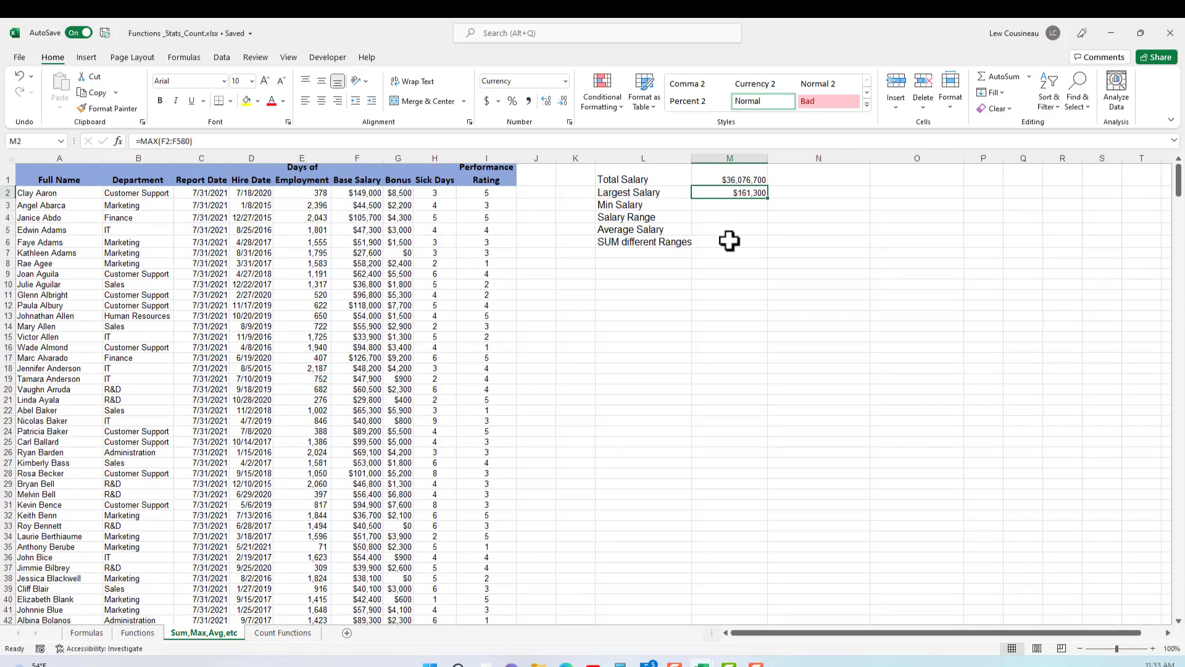
left_click(725, 206)
type("=min")
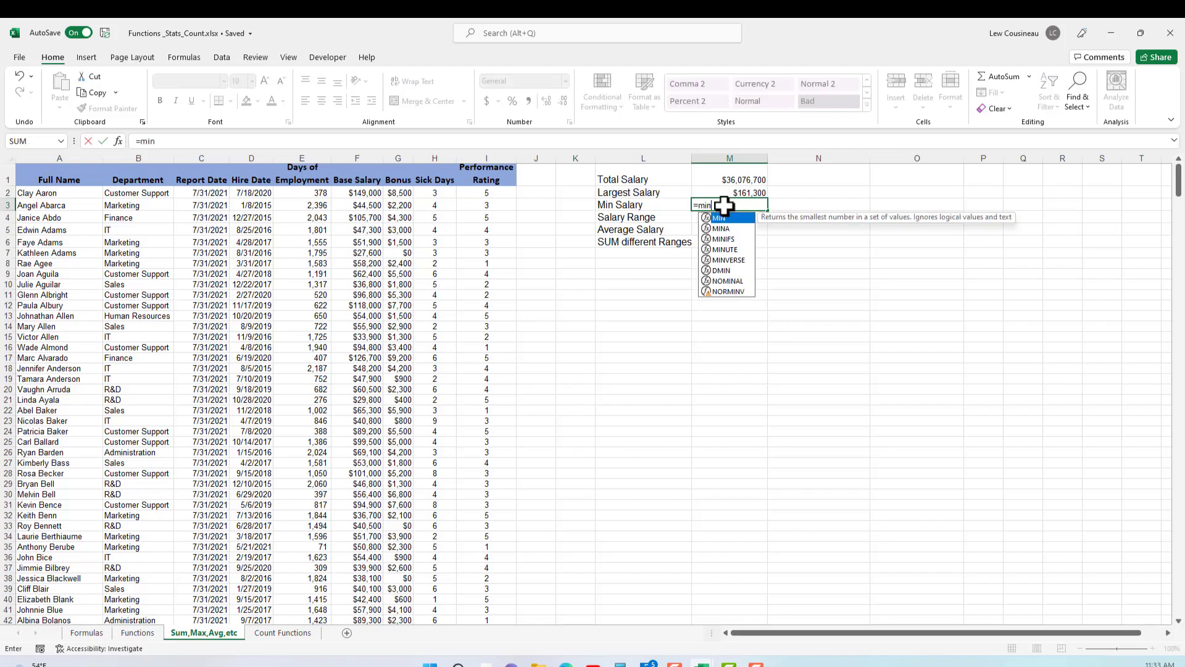
type("(")
left_click(369, 193)
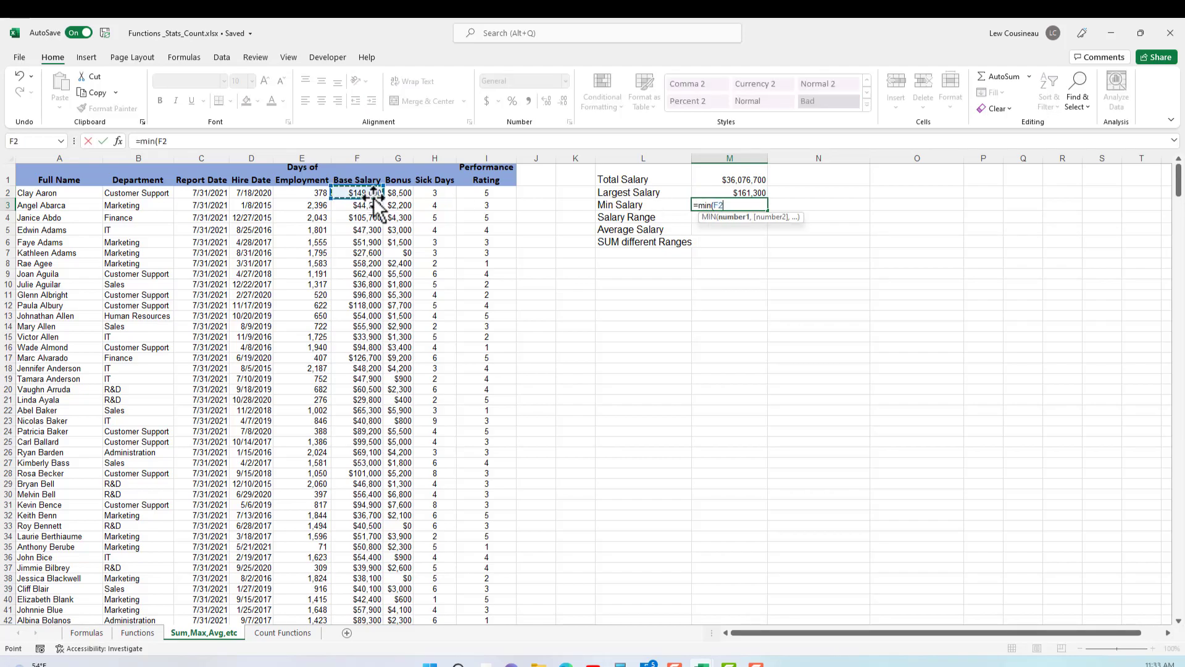
key("ctrl+shift+Down")
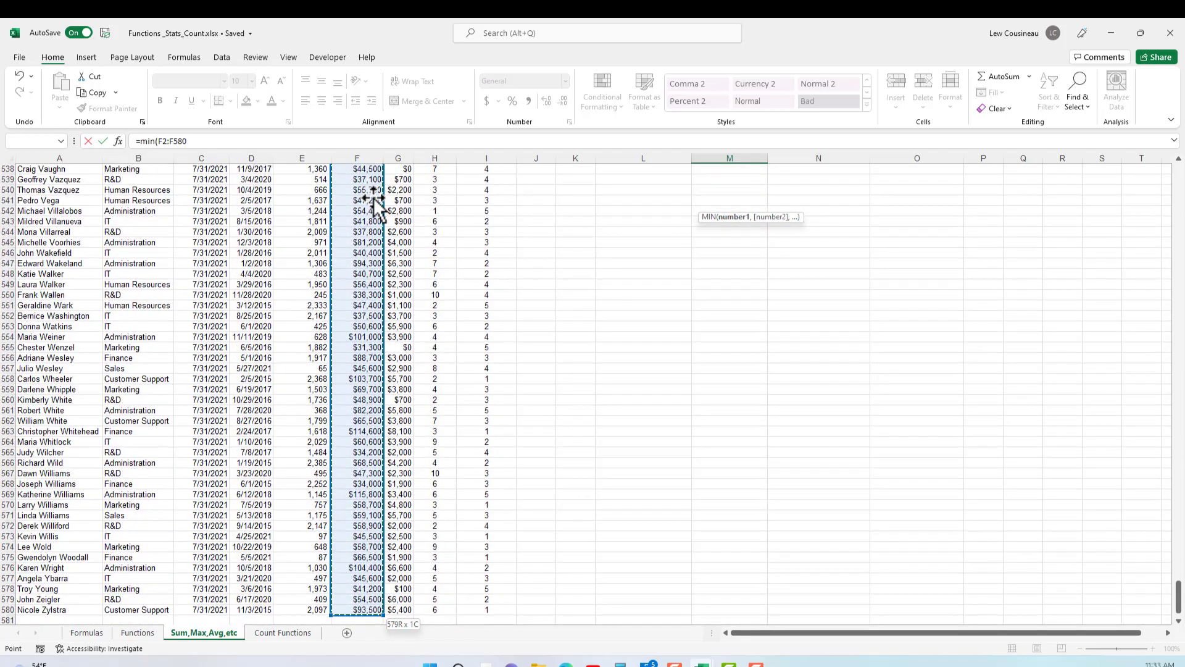
key("Return")
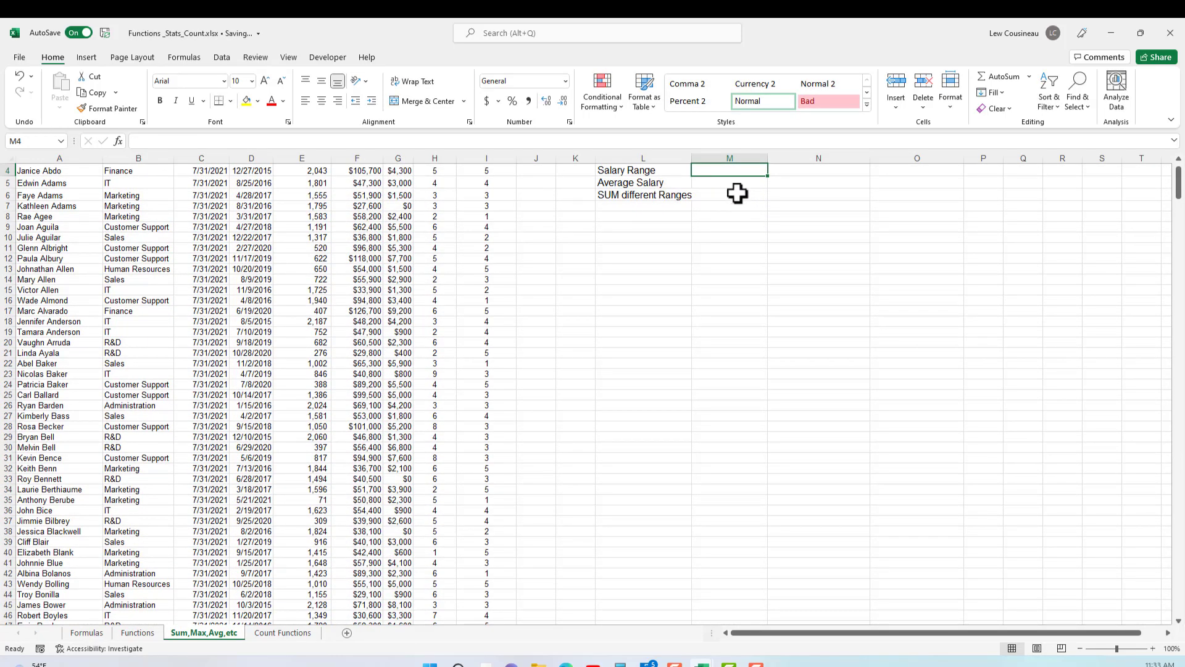
- Start the Salary Range formula in cell M4 with the maximum base salary, =Max(F2:F580)
scroll(744, 204, "up", 1)
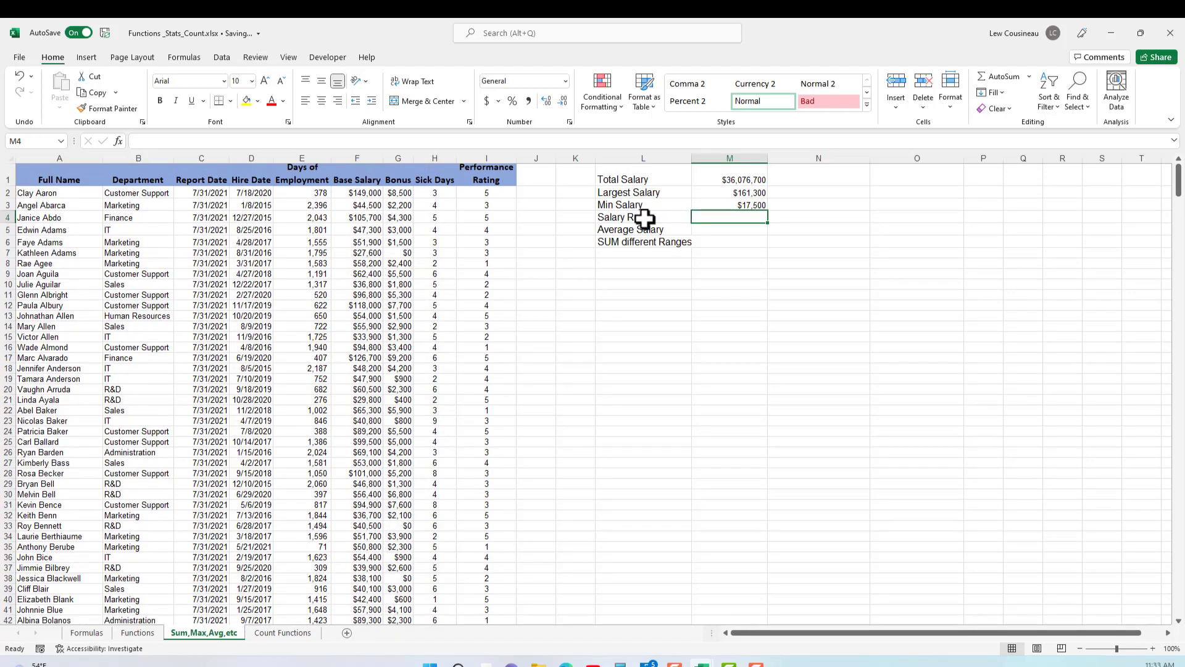
left_click(757, 192)
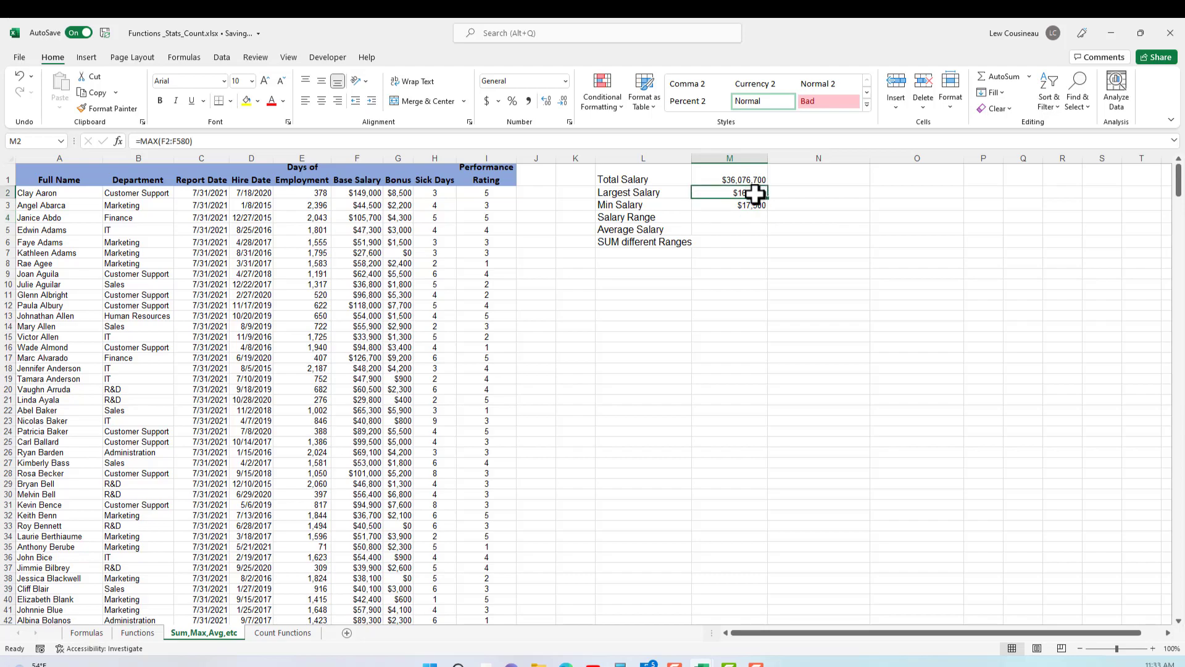
left_click(747, 205)
left_click(741, 219)
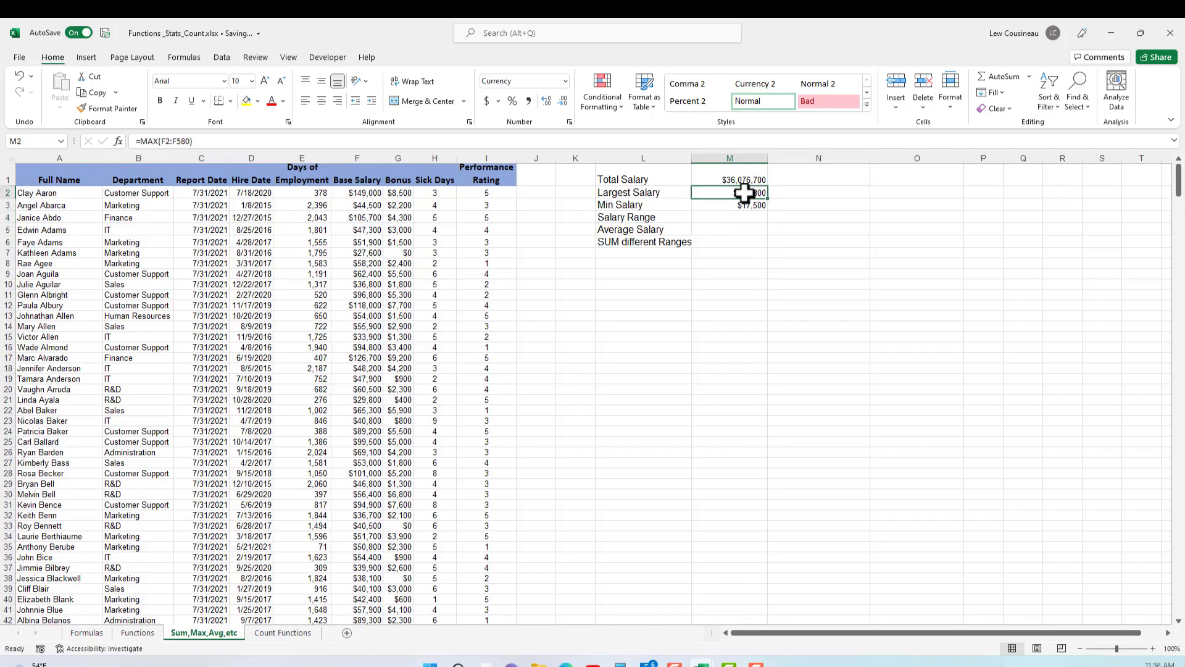
left_click_drag(749, 191, 749, 205)
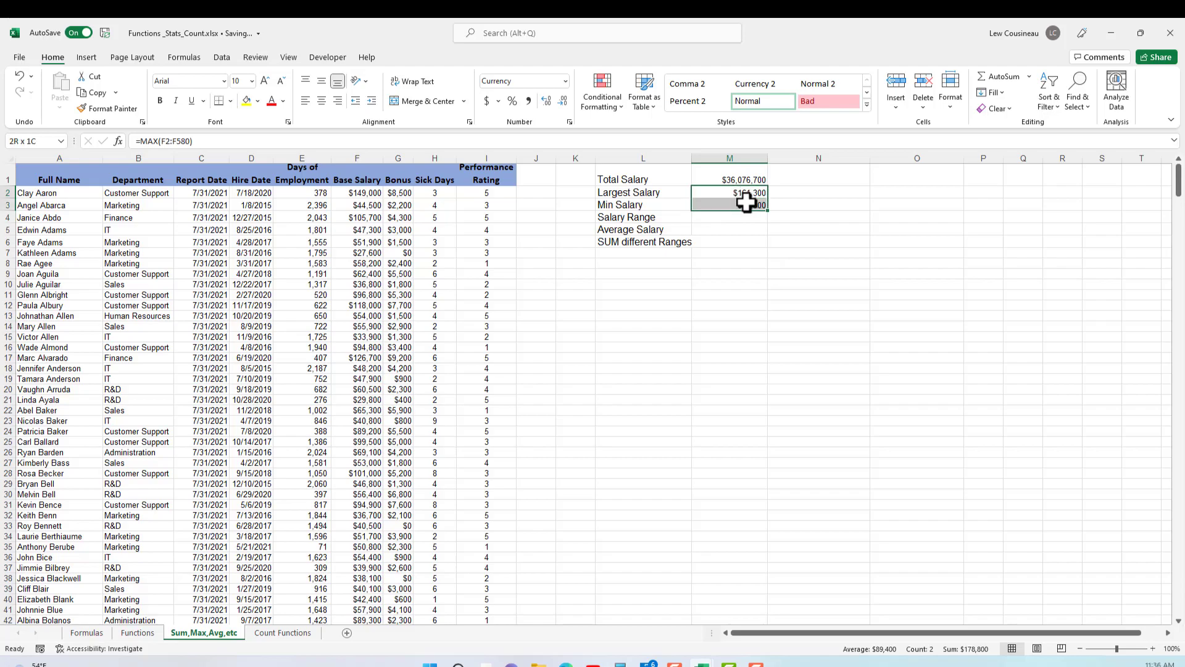
left_click(715, 219)
type("=Max")
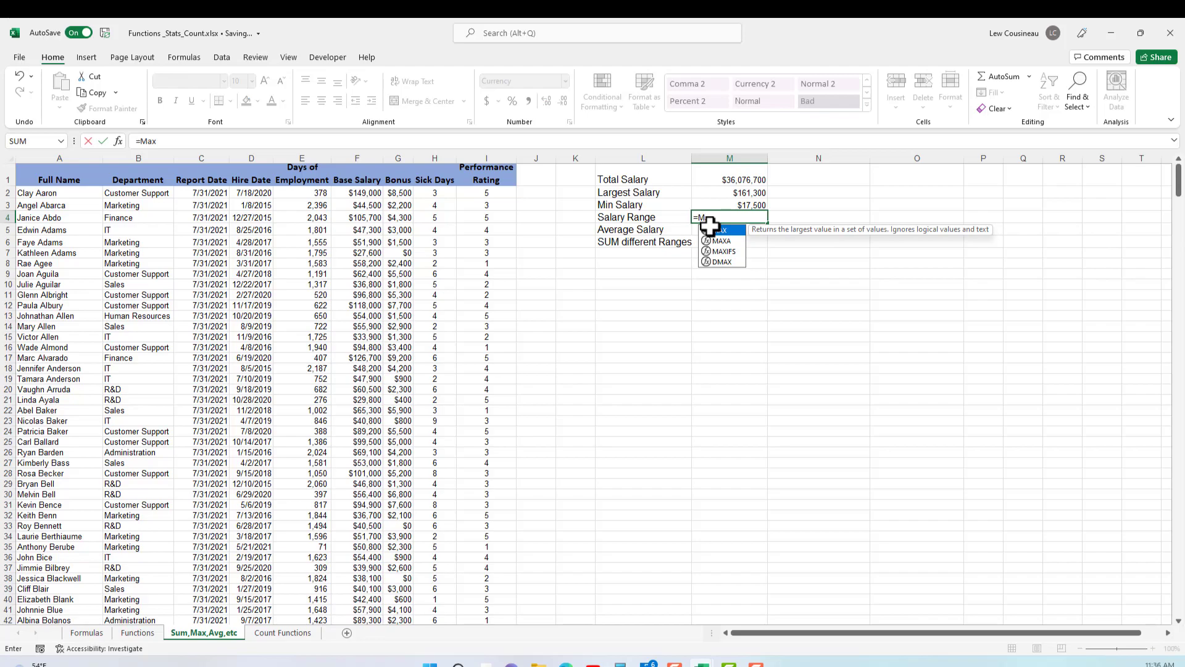
type("(")
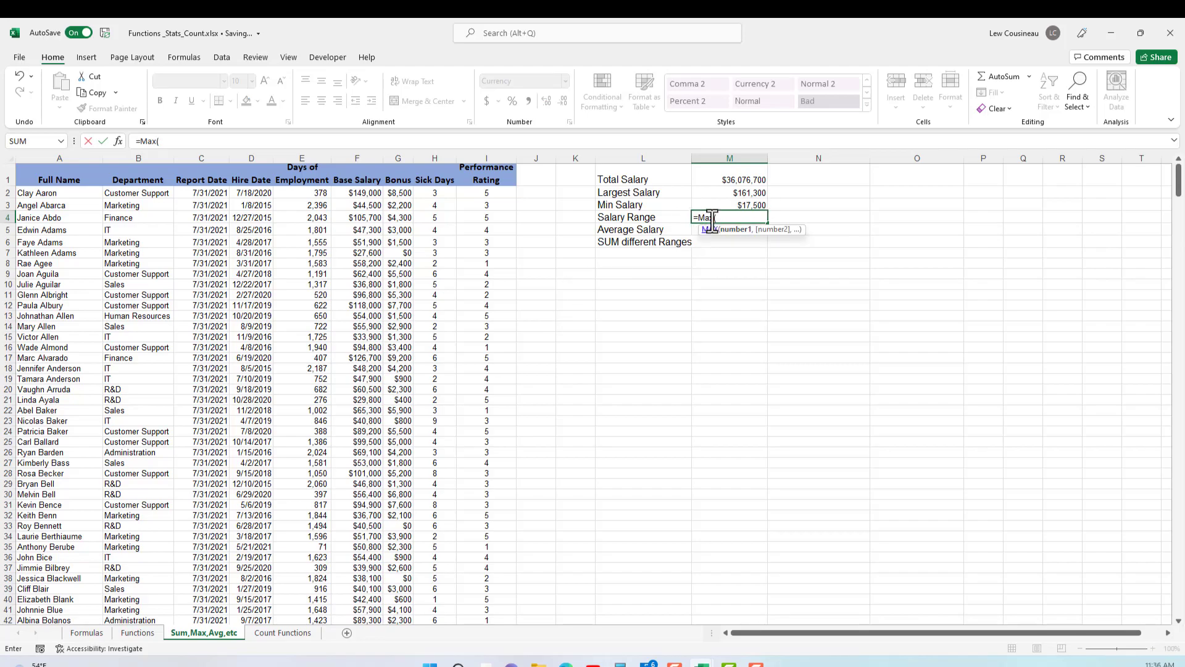
left_click(369, 193)
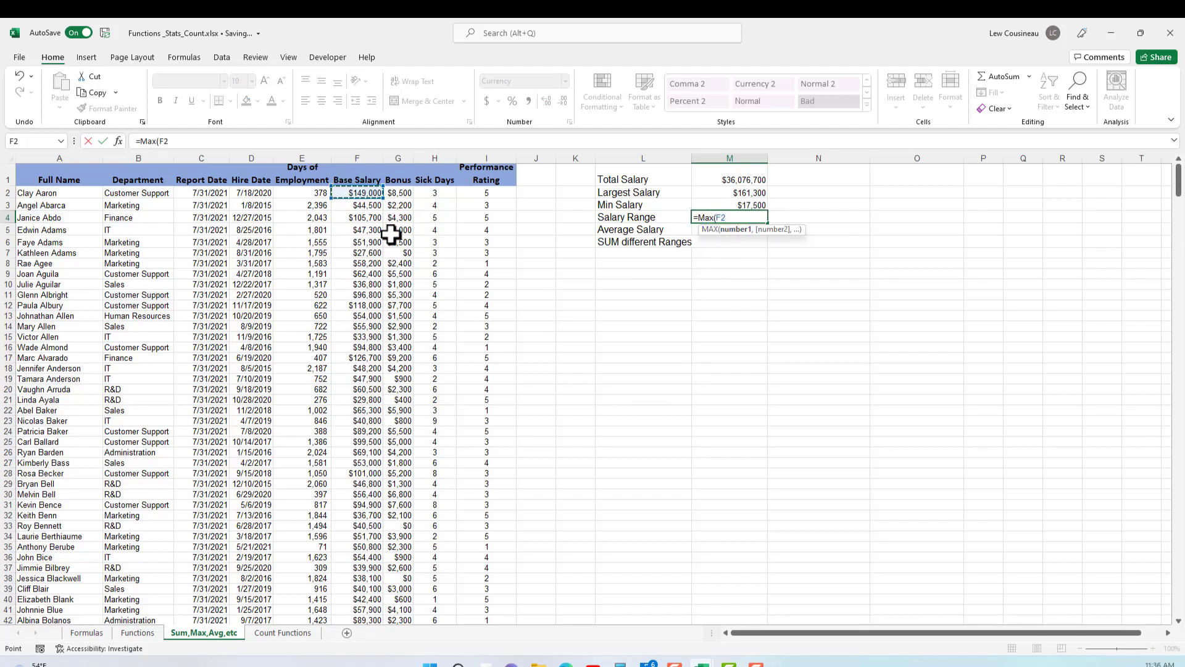
key("ctrl+shift+Down")
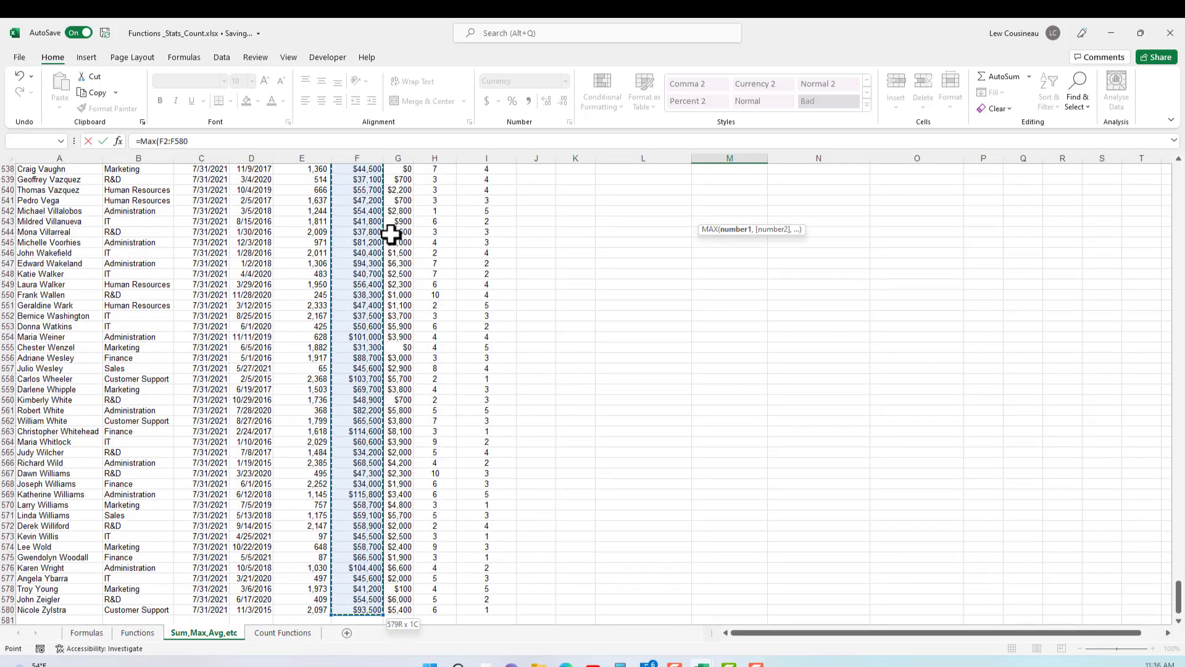
type(")")
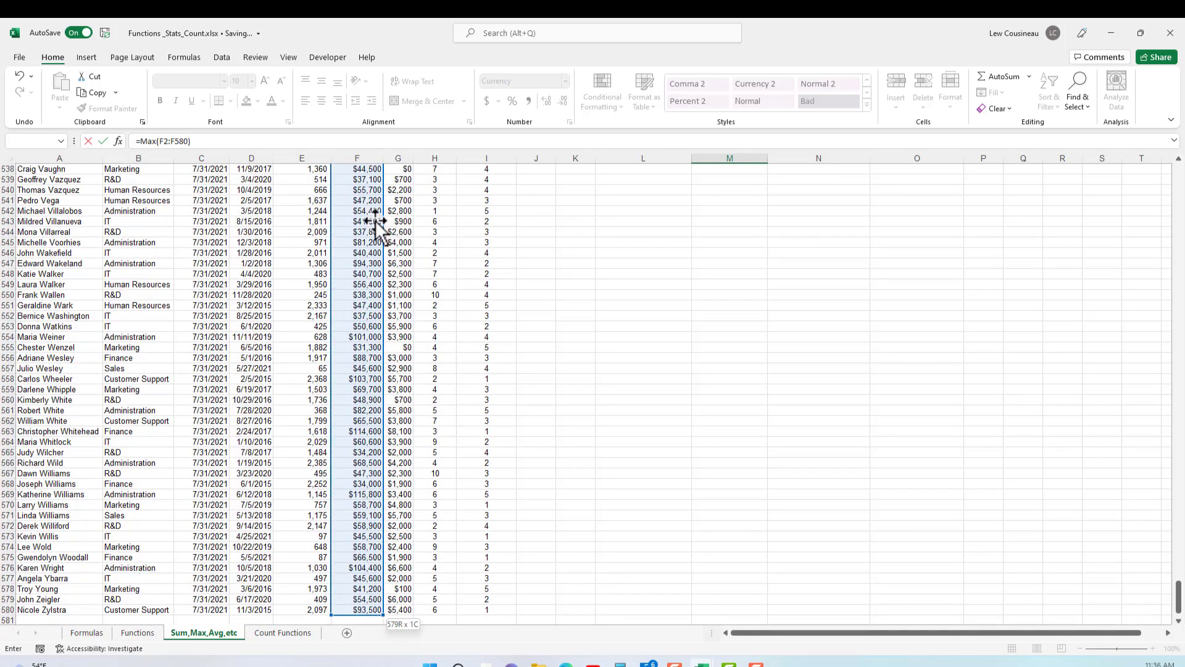
- Complete the Salary Range formula by subtracting MIN(F2:F580), with the range starting at F2 so the header is excluded
left_click(219, 141)
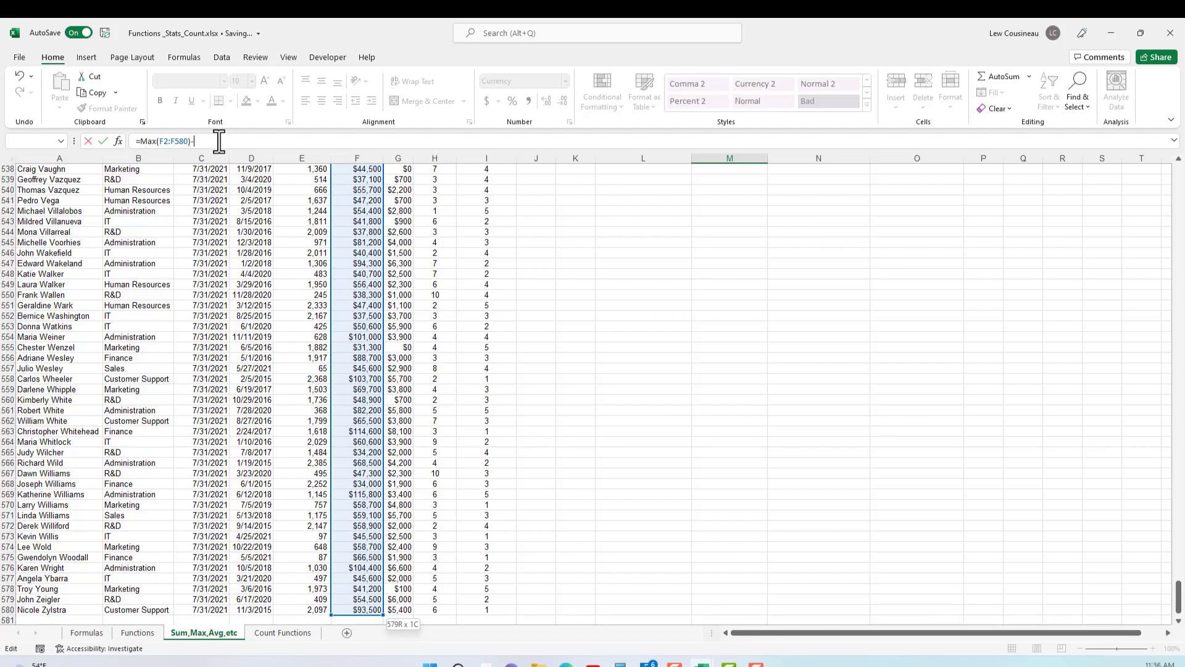
type("-MI")
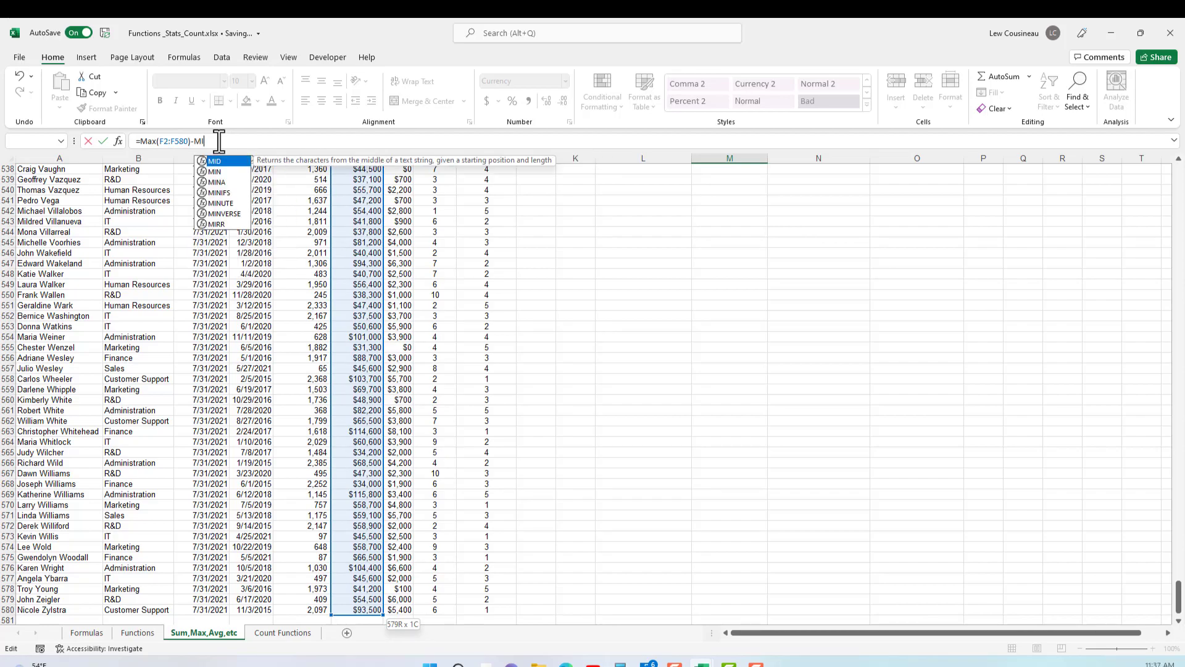
type("N(")
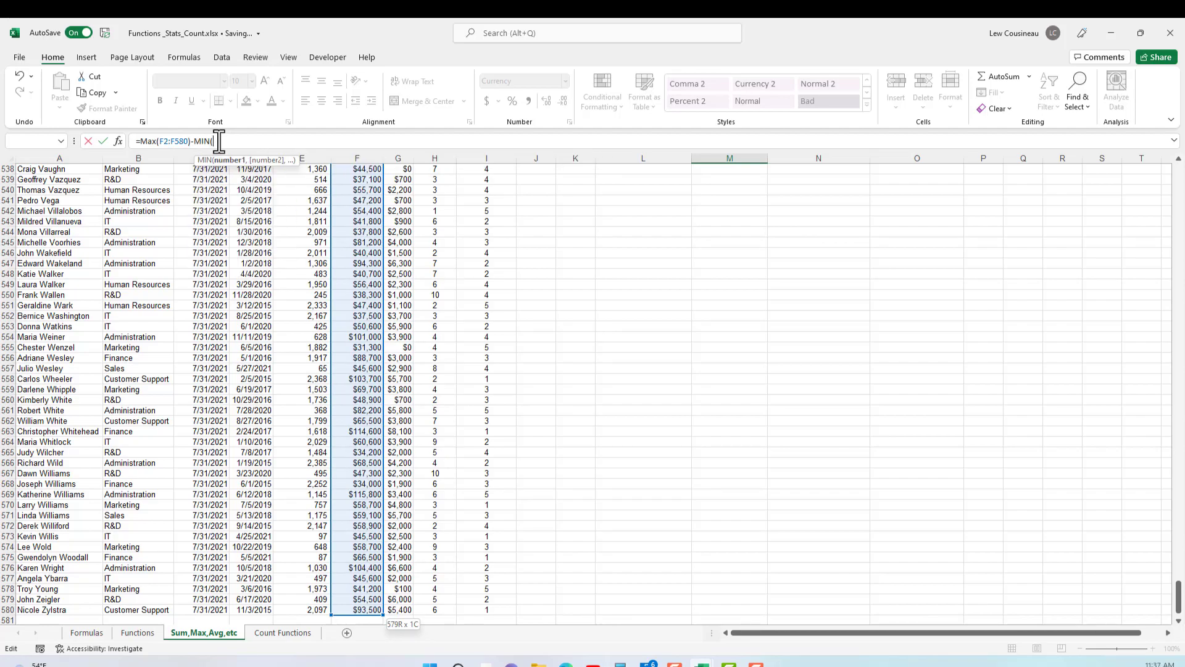
left_click(359, 609)
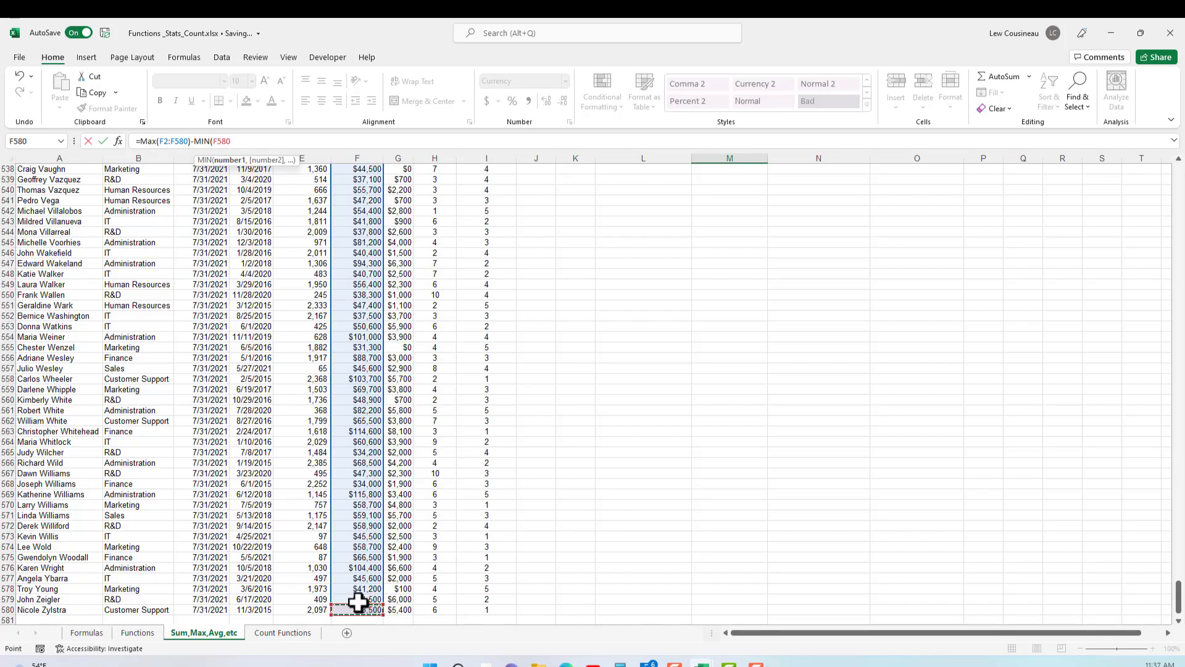
key("ctrl+shift+Up")
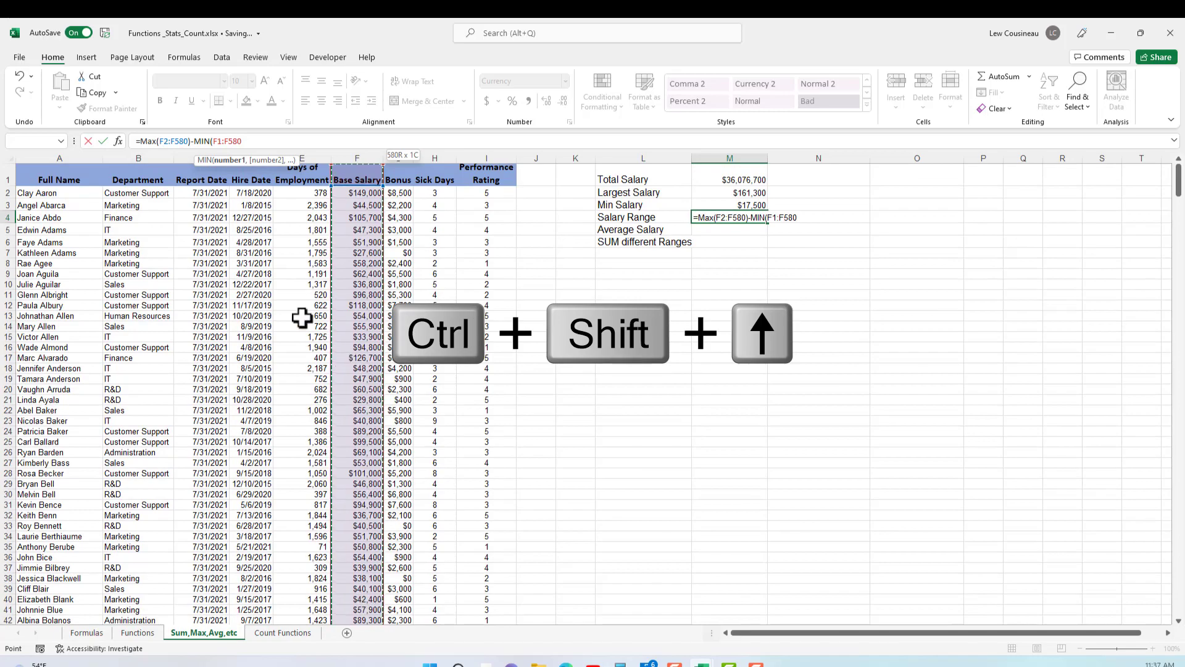
left_click(221, 142)
left_click(220, 141)
key("Delete")
type("2")
left_click(267, 140)
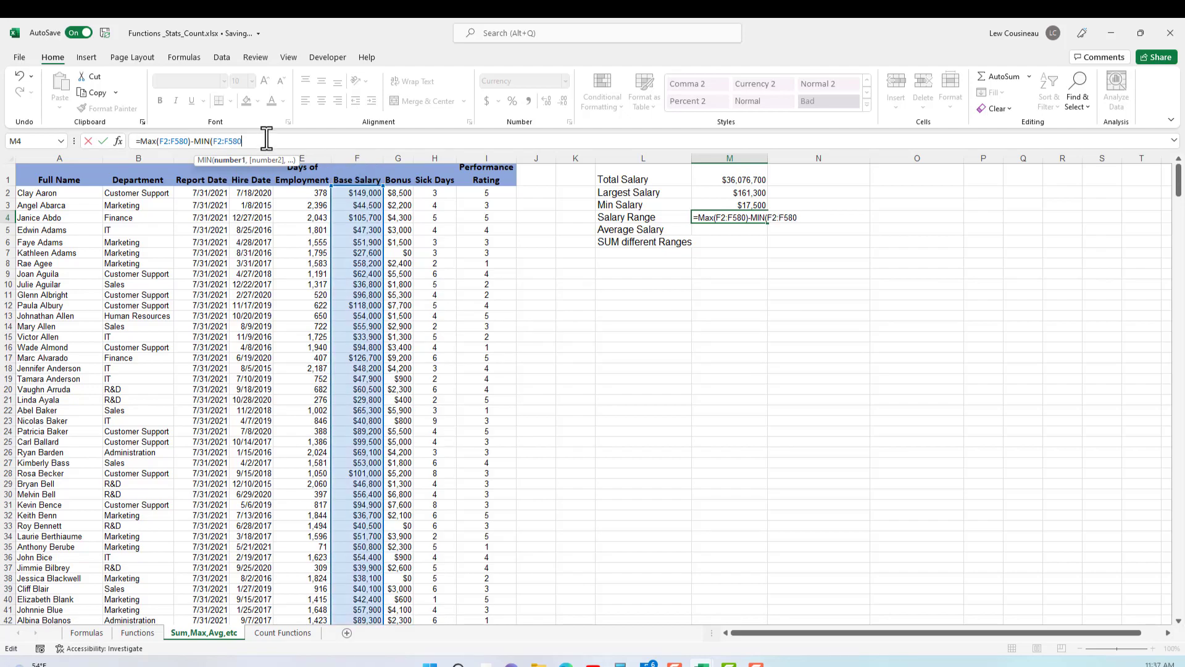
type(")")
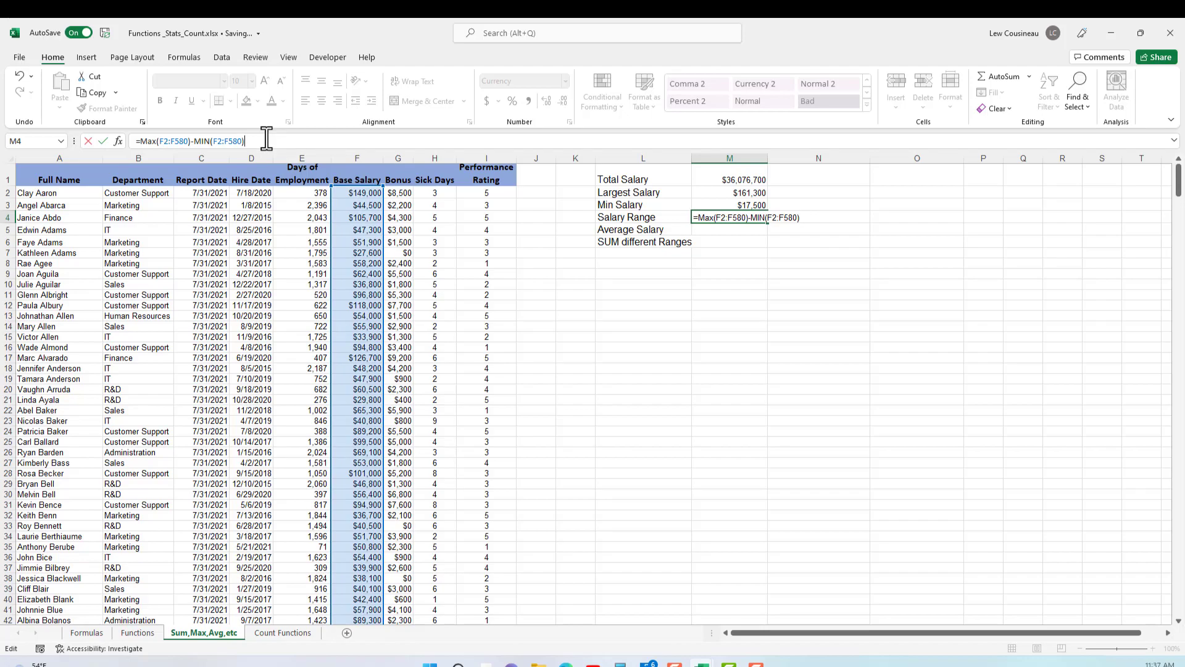
key("Return")
- Enter =sum(F2:F7,F19:F24,I4:I10) in cell M6 to add up the separate ranges
left_click(733, 242)
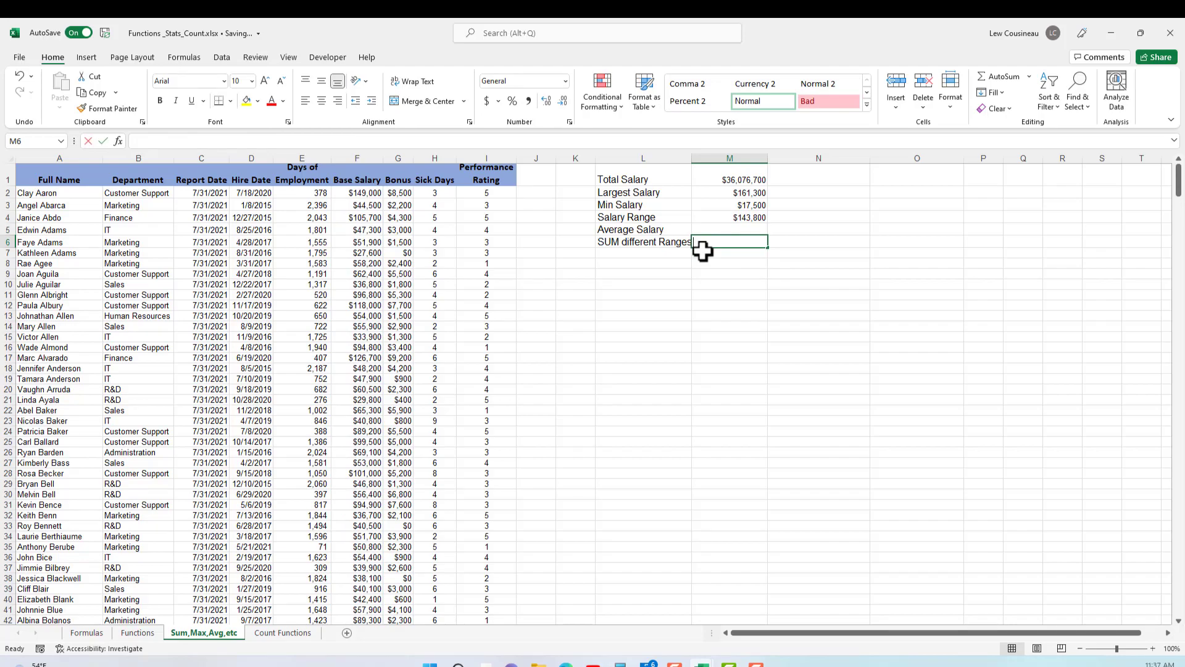
type("=sum(")
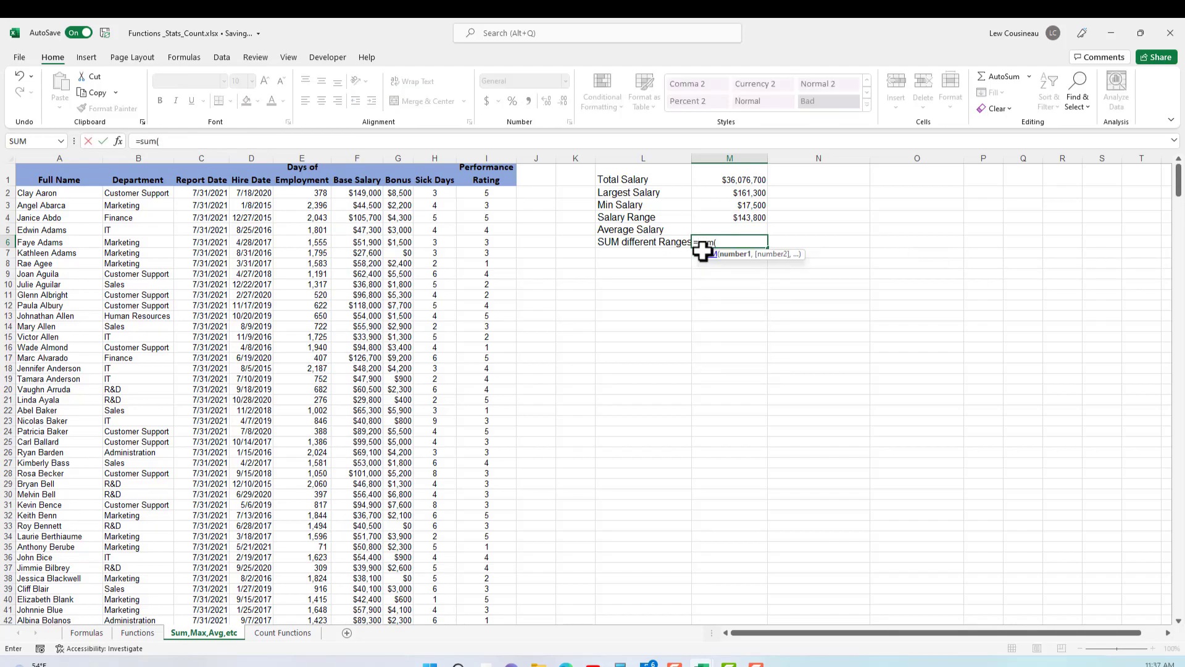
left_click_drag(369, 192, 360, 254)
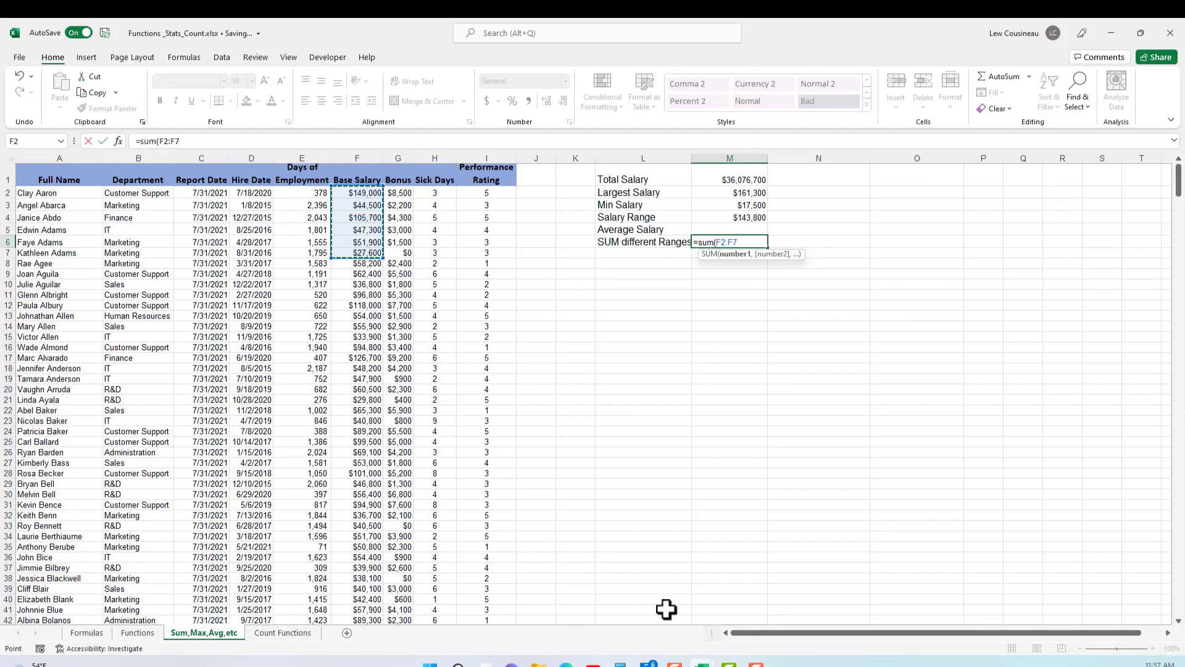
key("ctrl")
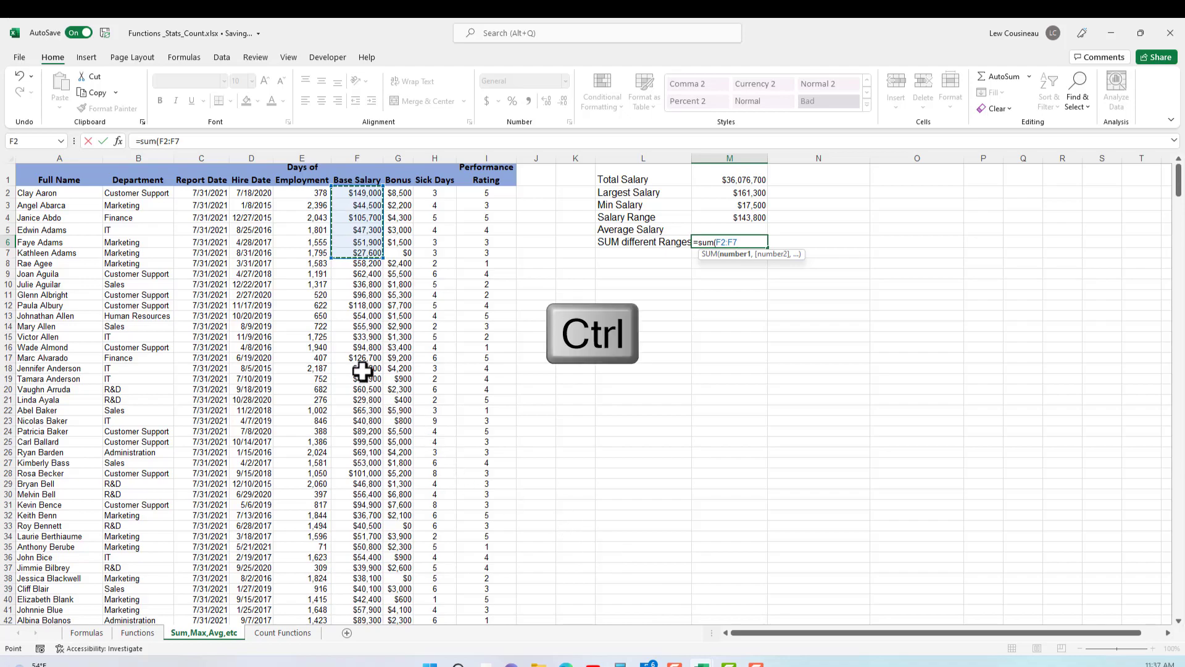
left_click_drag(363, 375, 365, 431)
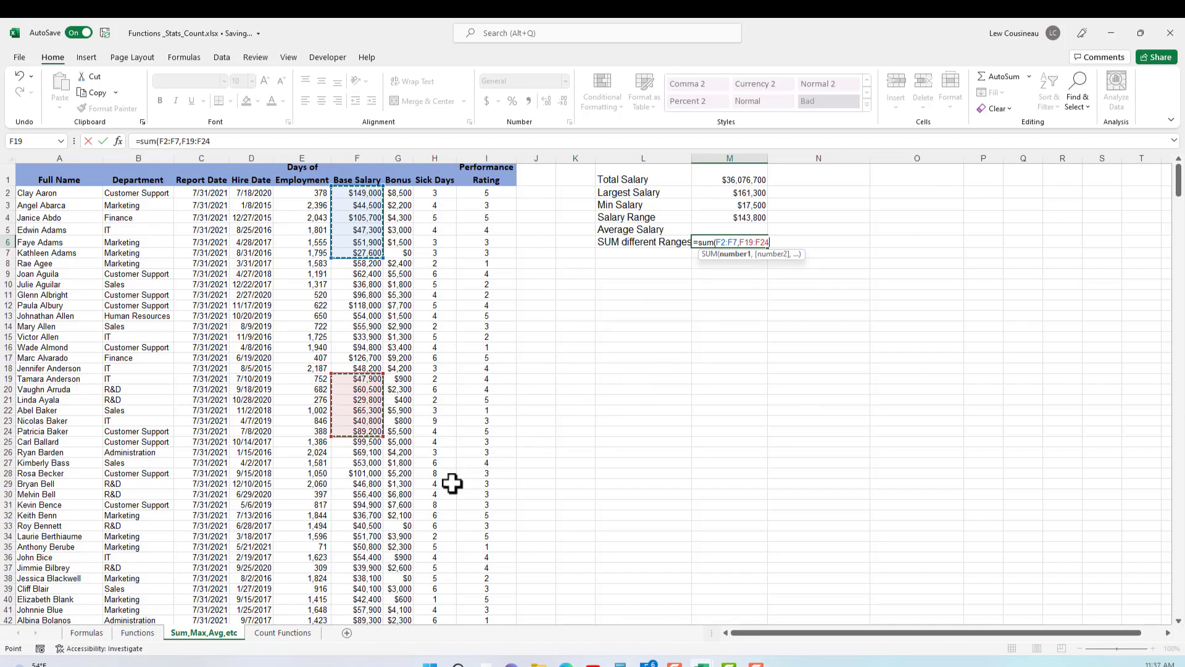
left_click_drag(500, 216, 500, 285)
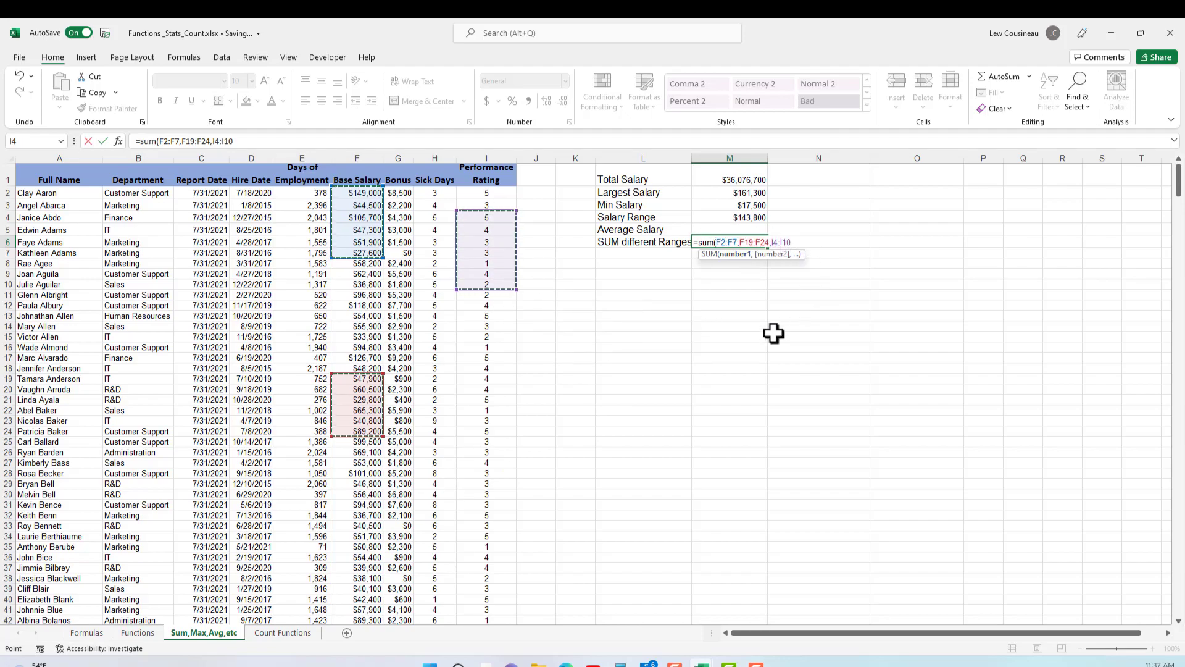
type(")")
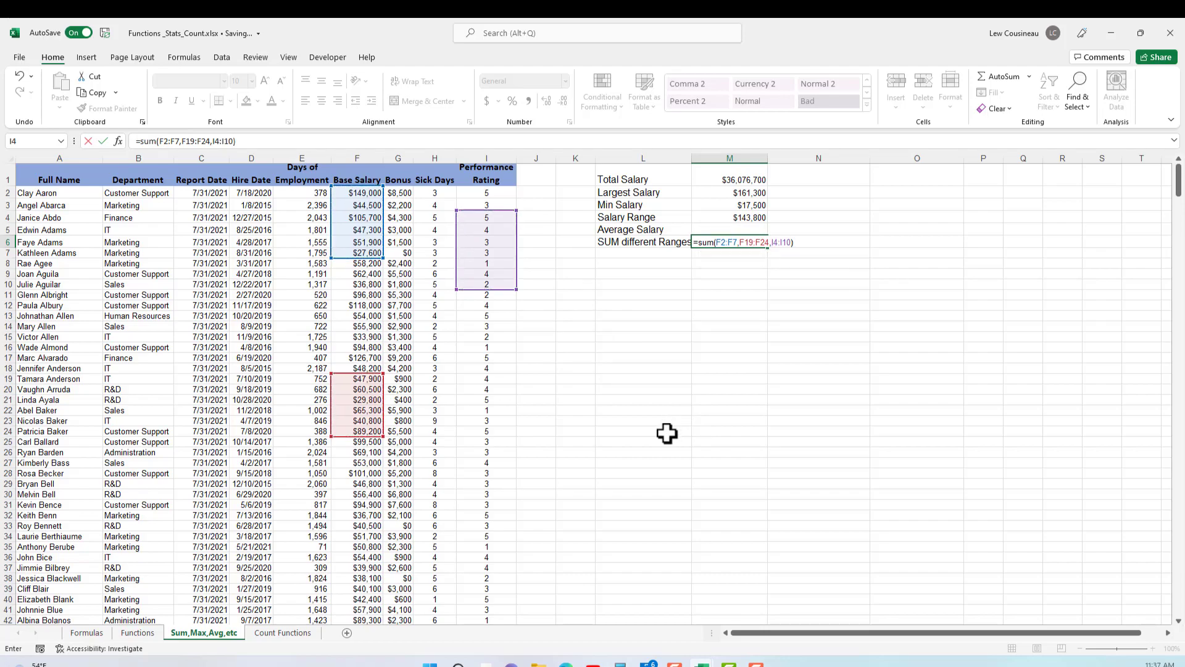
key("Return")
left_click(744, 246)
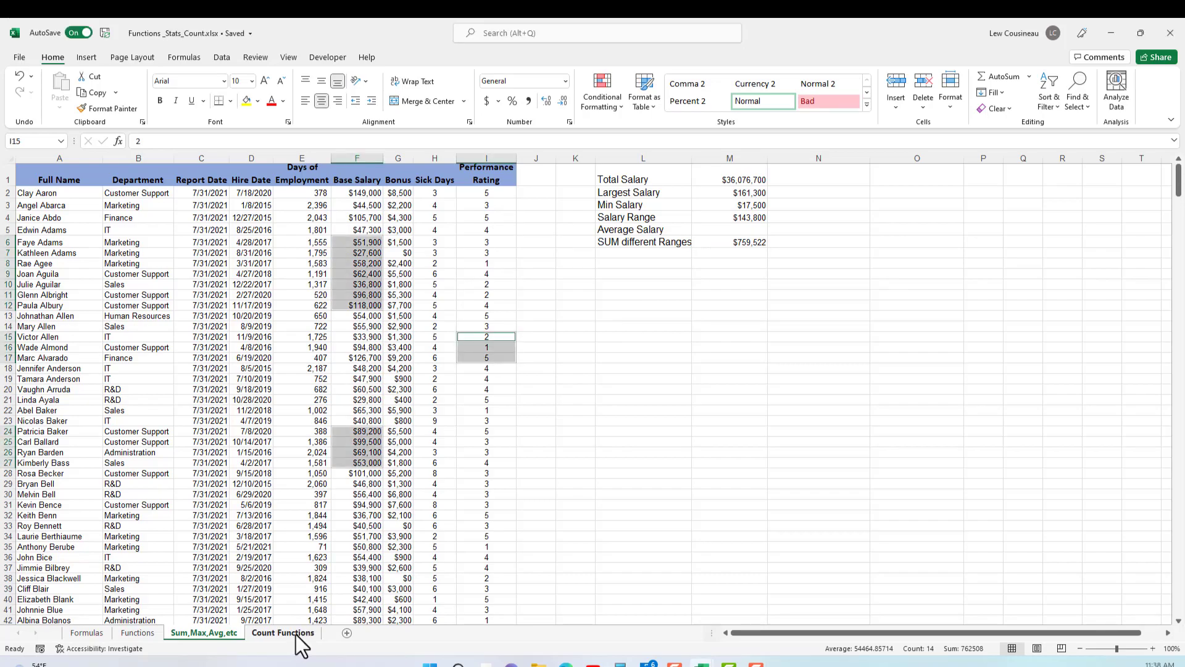
- On the Count Functions sheet, enter =cou in cell J17 and browse the suggested COUNT, COUNTA and COUNTBLANK functions
left_click(295, 633)
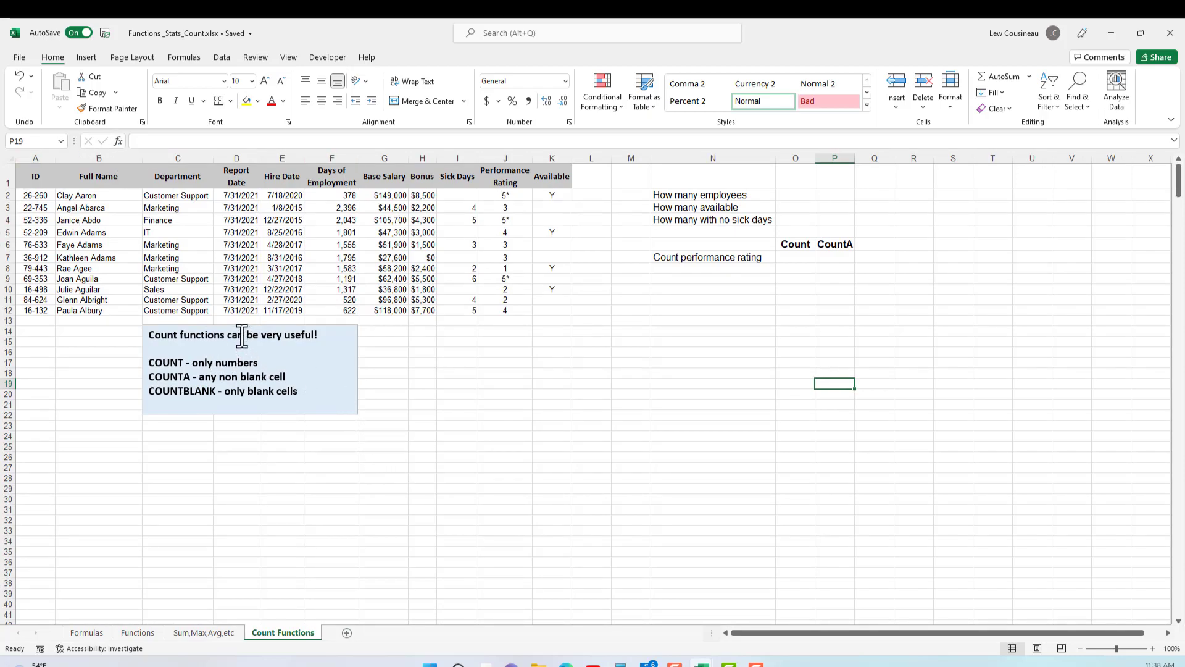
left_click(505, 365)
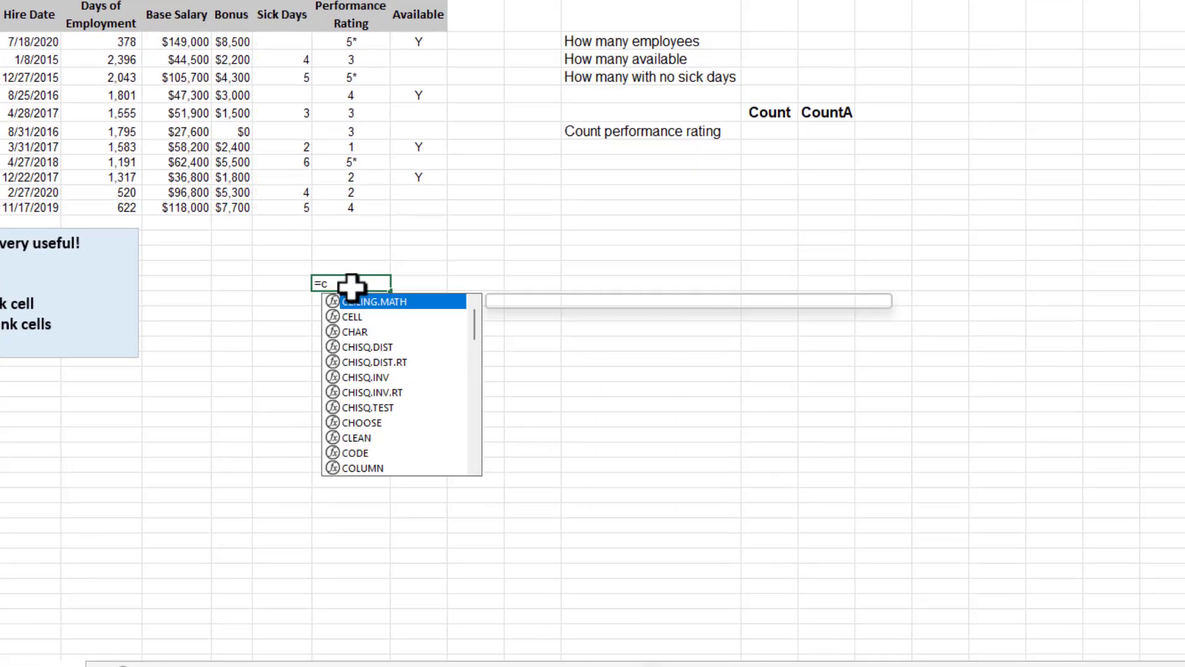
type("=cou")
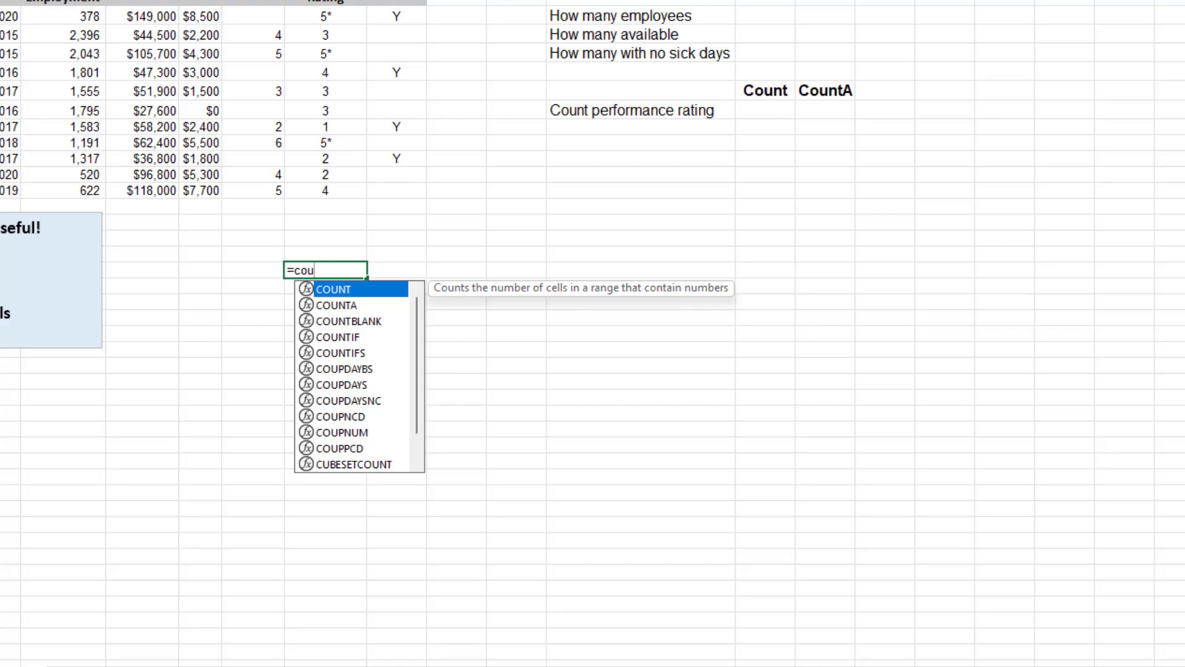
key("Down")
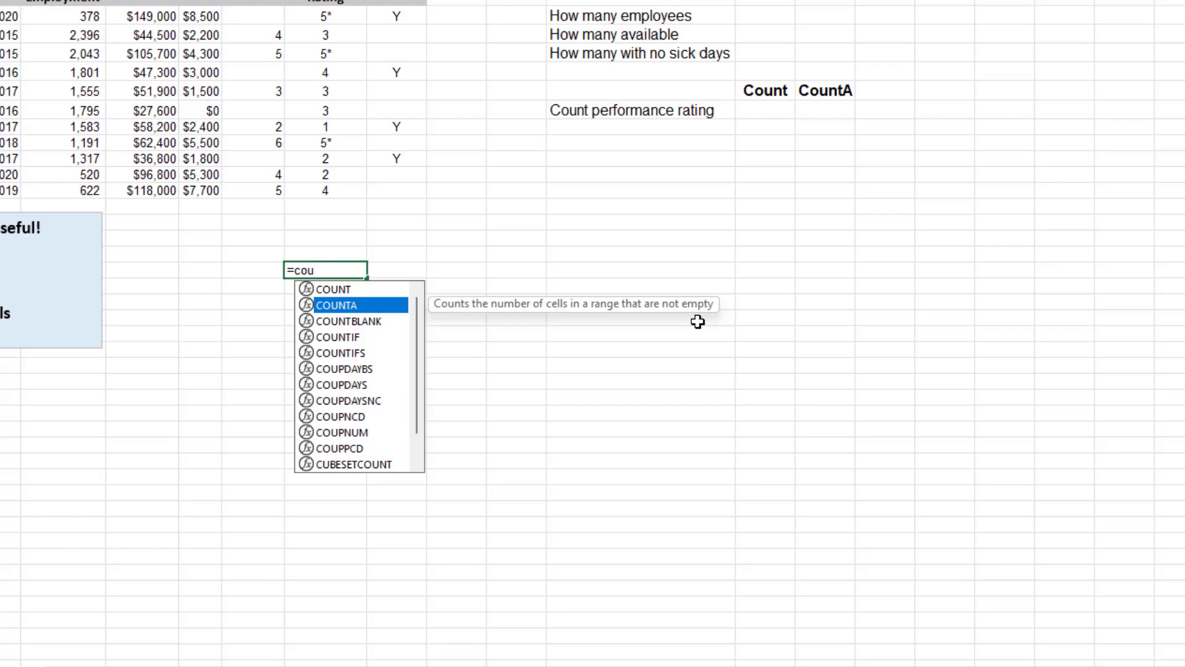
key("Down")
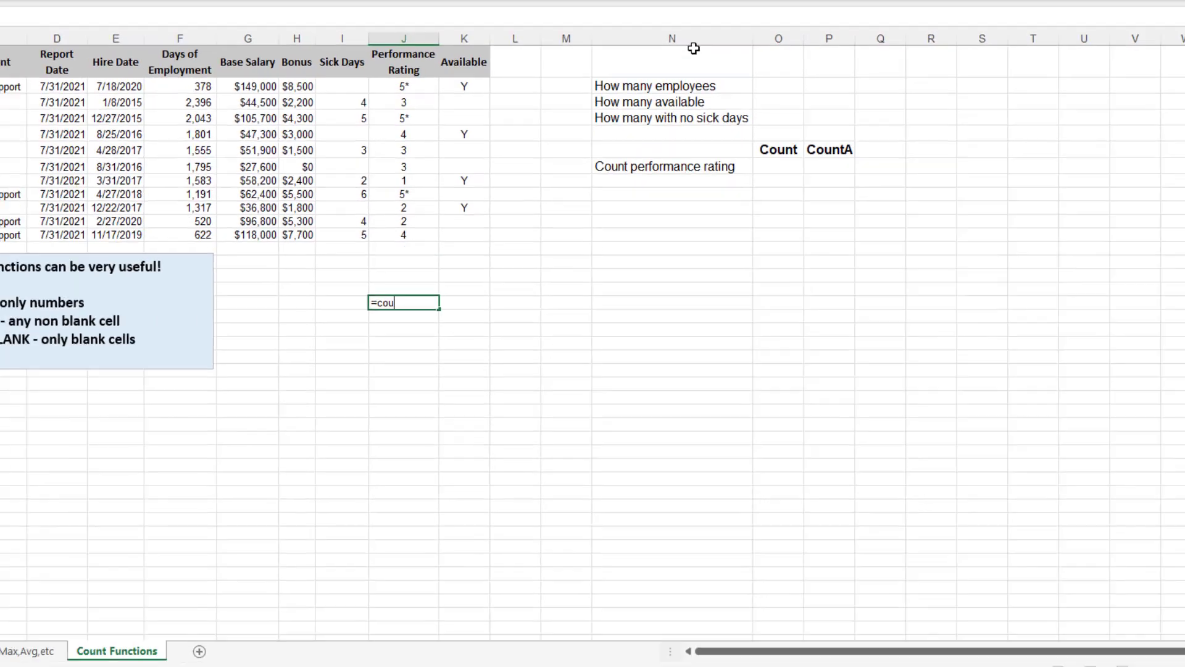
left_click(710, 77)
- Widen column O and enter =COUNT(A2:A12) in cell O2 to count the employee IDs
left_click(778, 77)
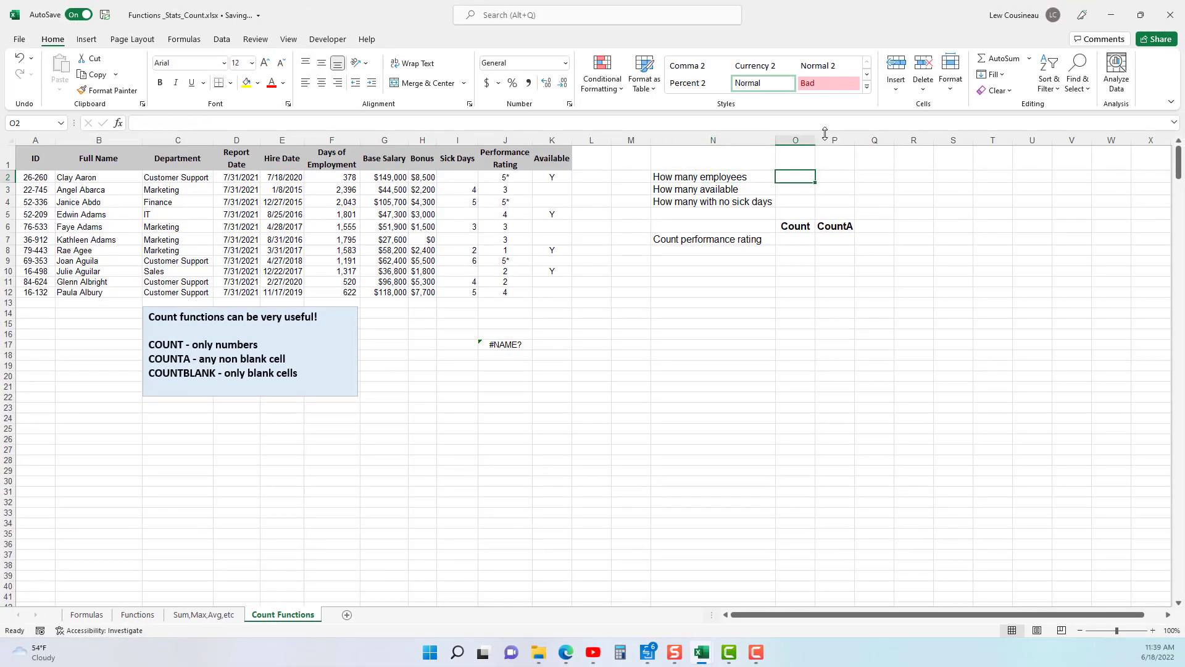
left_click_drag(815, 140, 839, 142)
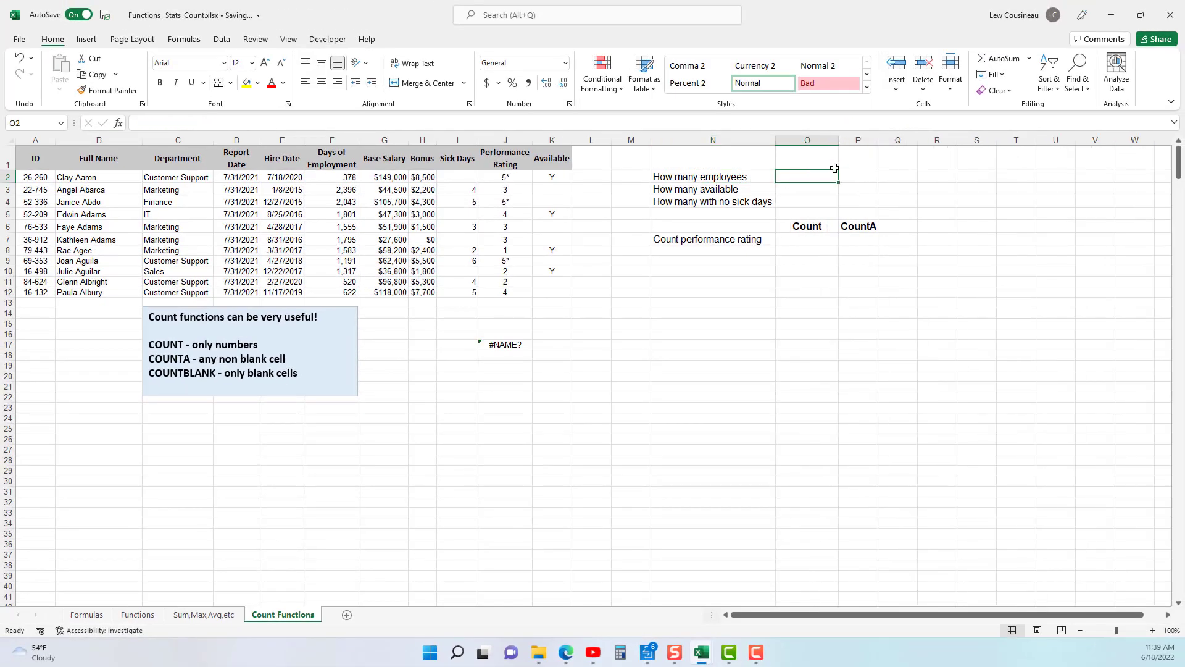
type("=COUNT")
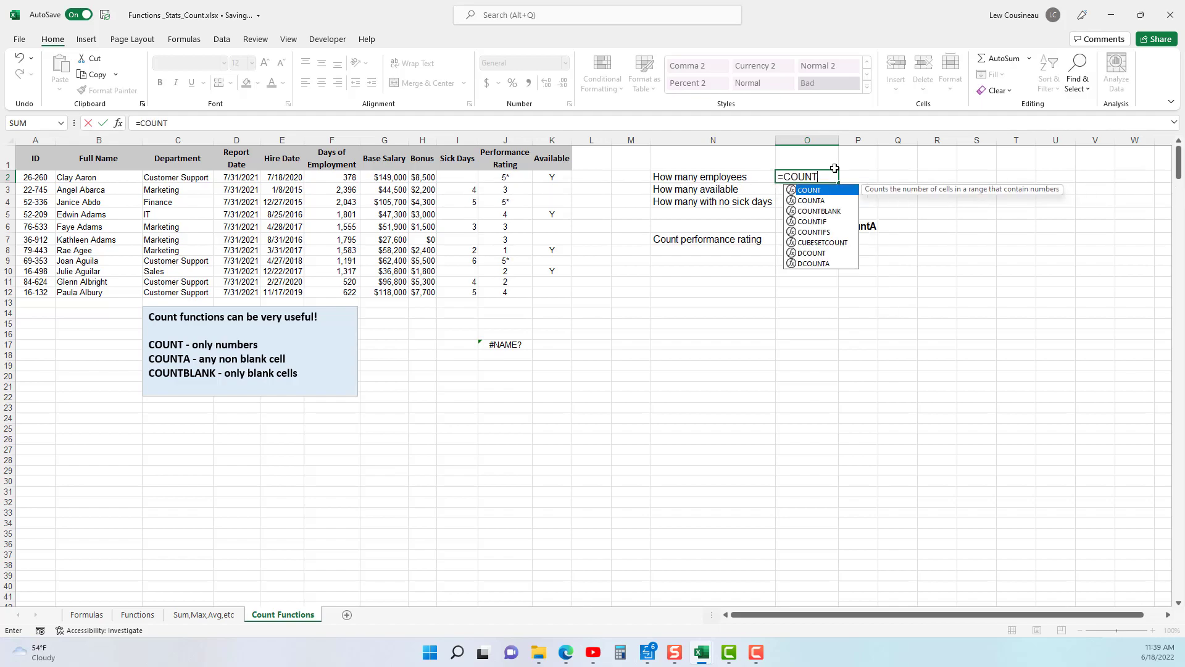
type("(")
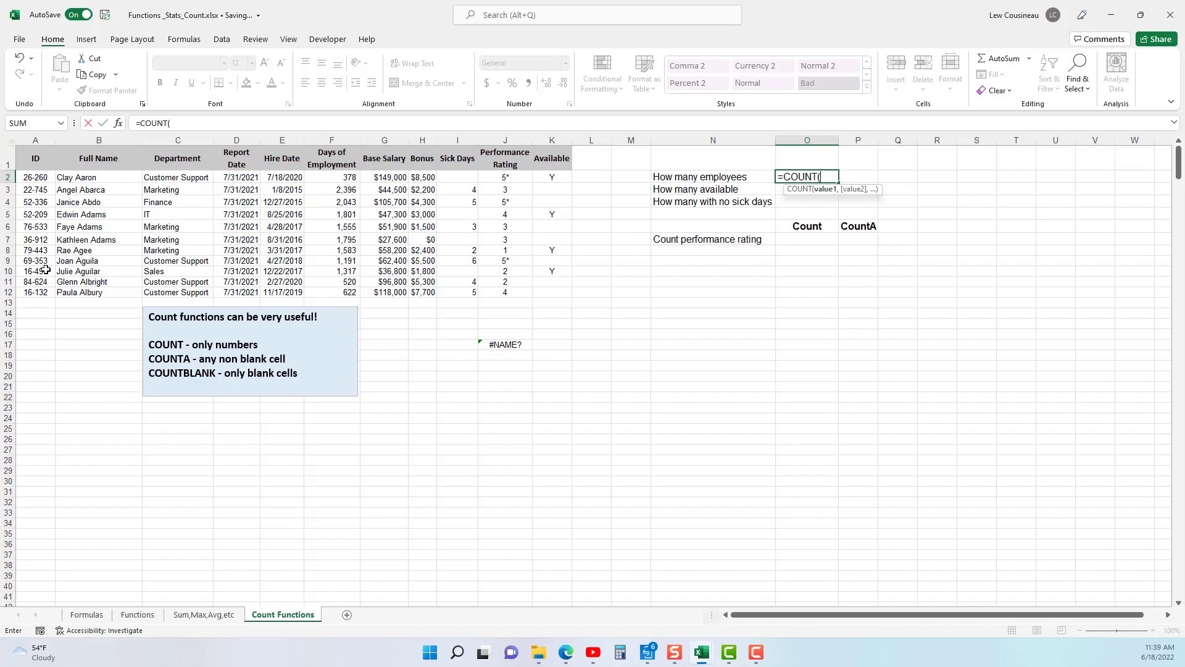
left_click_drag(38, 178, 36, 293)
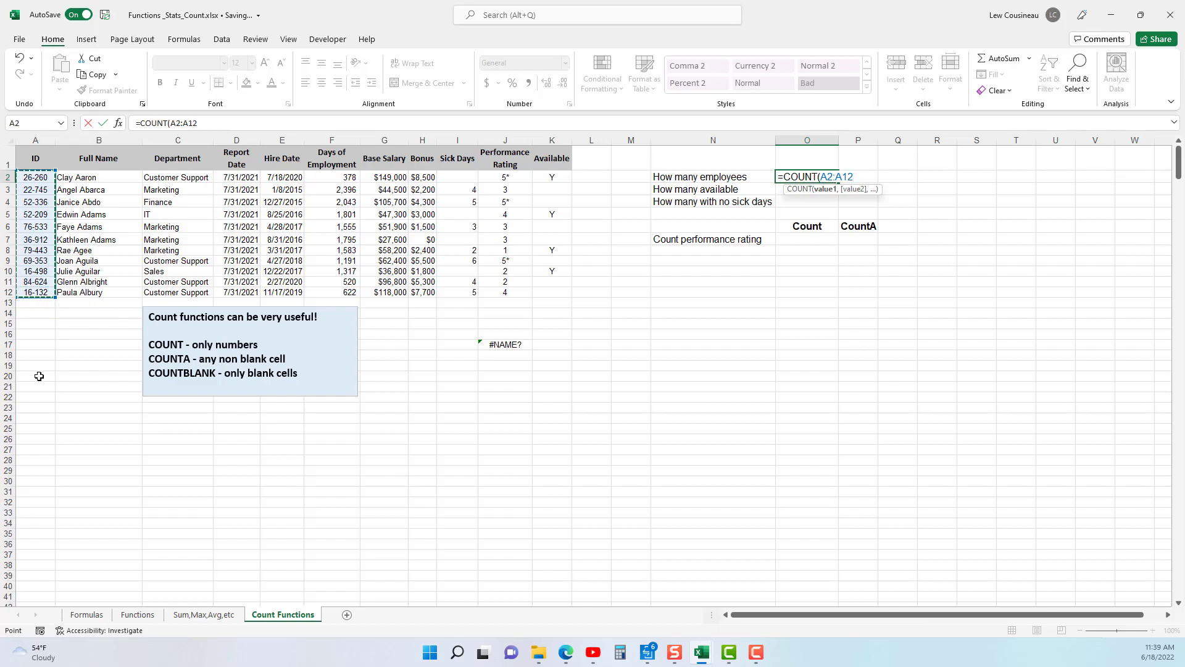
left_click(240, 126)
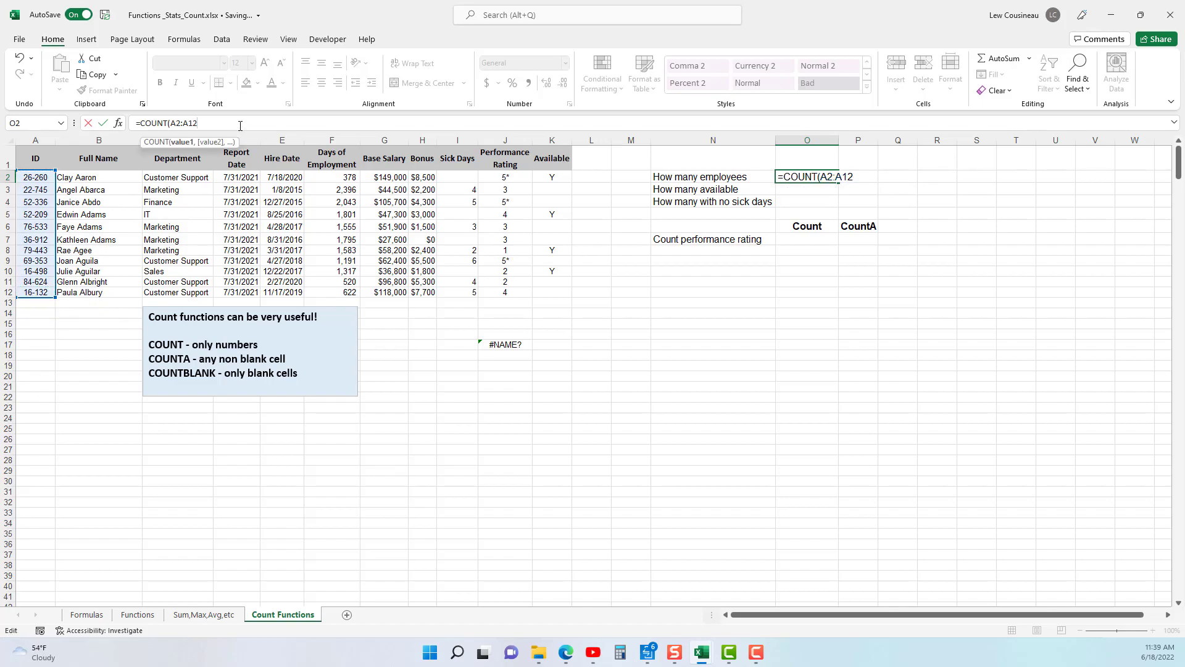
type(")")
key("Return")
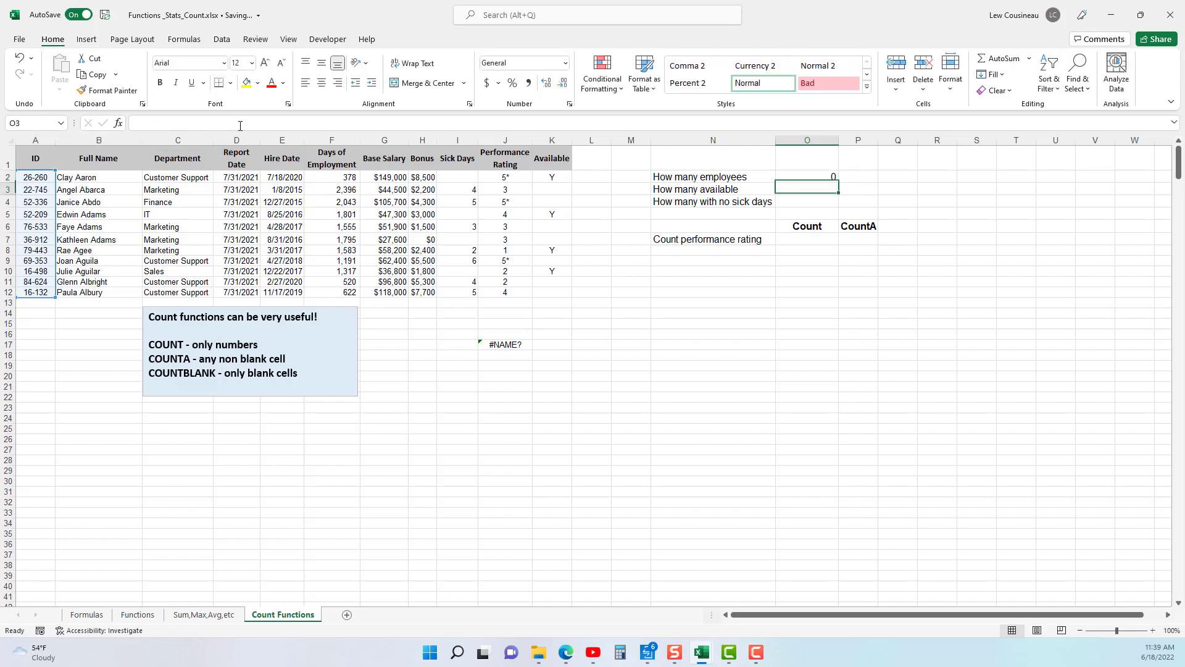
- Change the employee count formula in cell O2 to =COUNTA(A2:A12) so it counts non-blank IDs
left_click(815, 178)
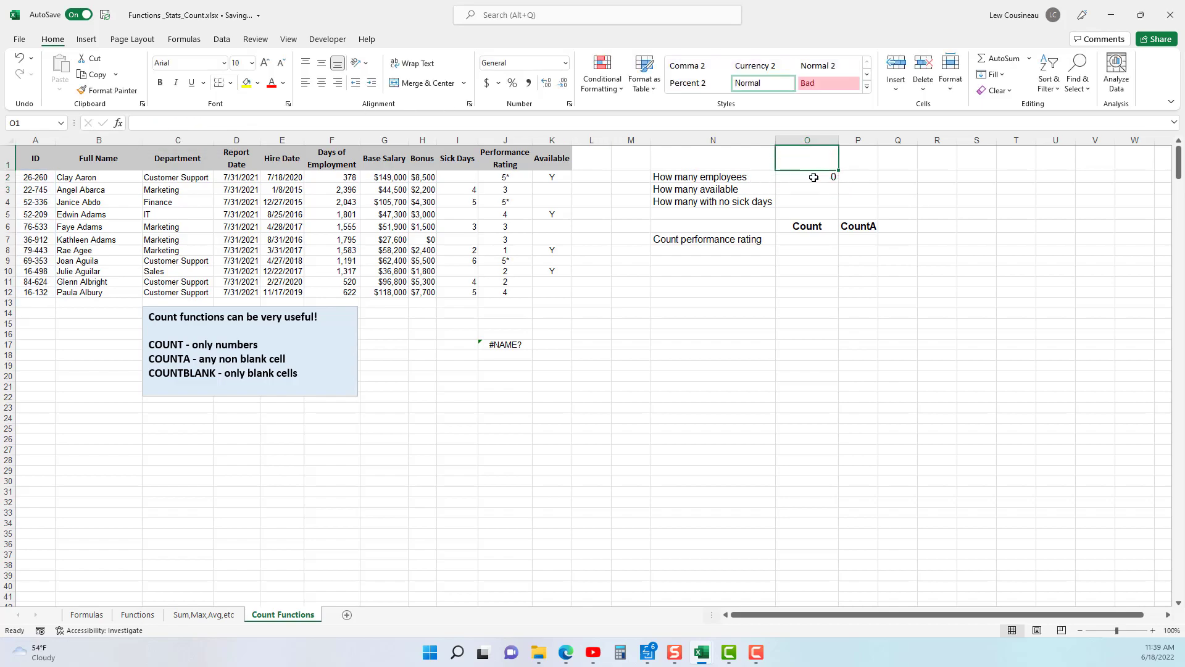
double_click(813, 178)
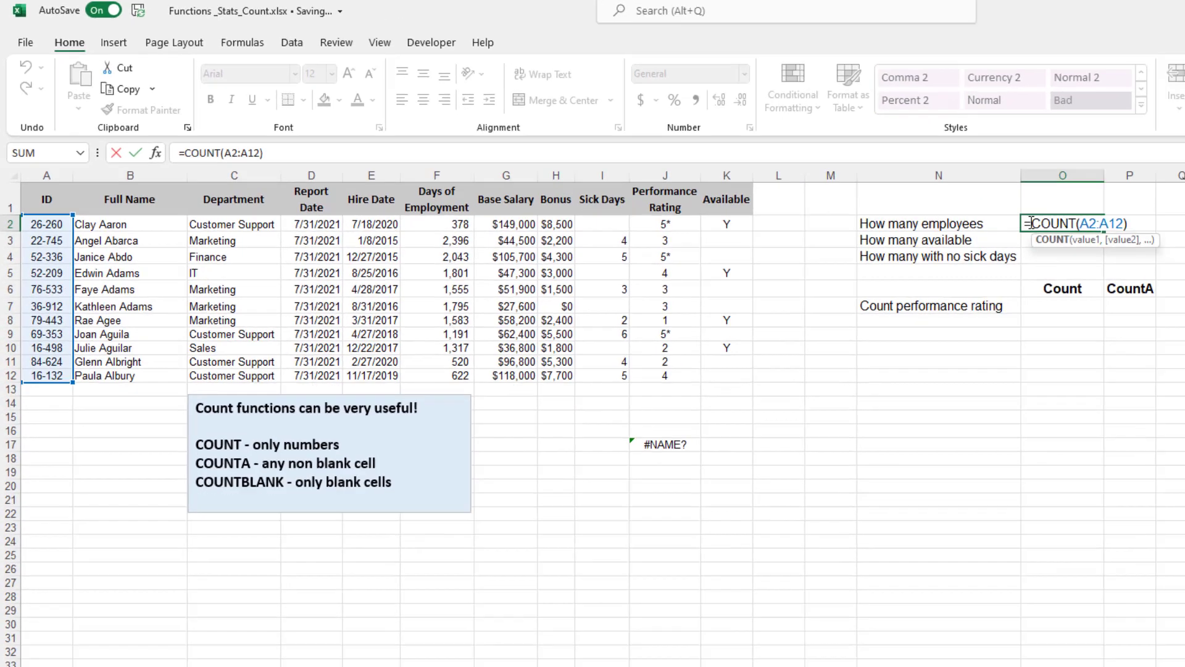
type("A")
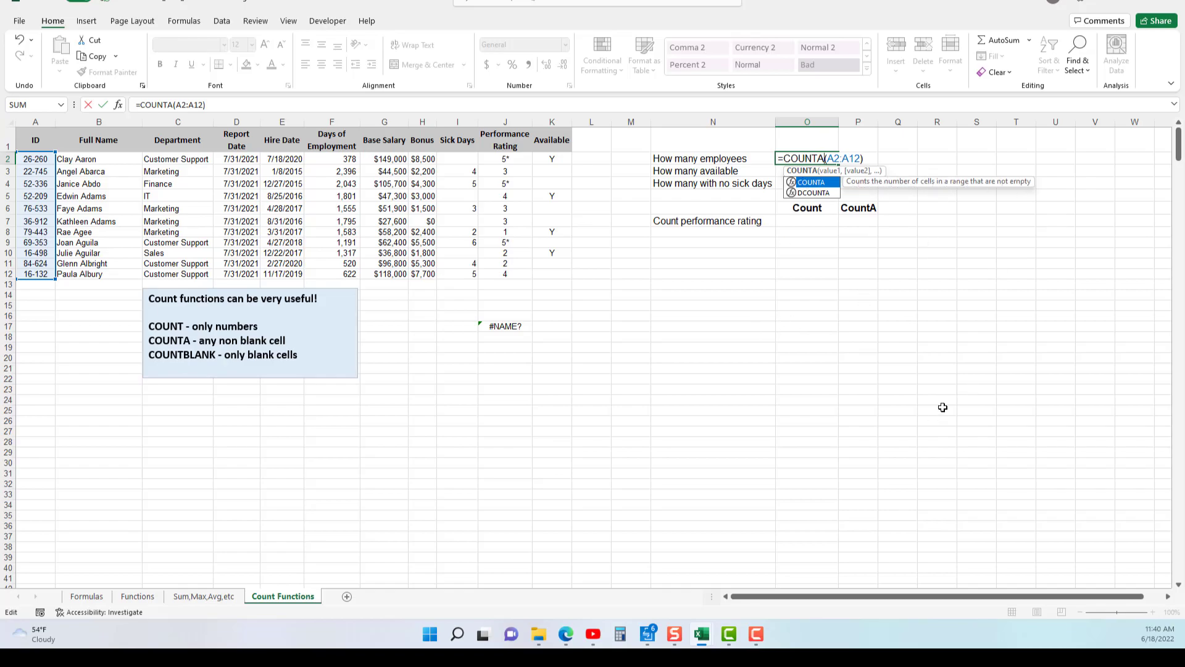
key("Return")
left_click(841, 158)
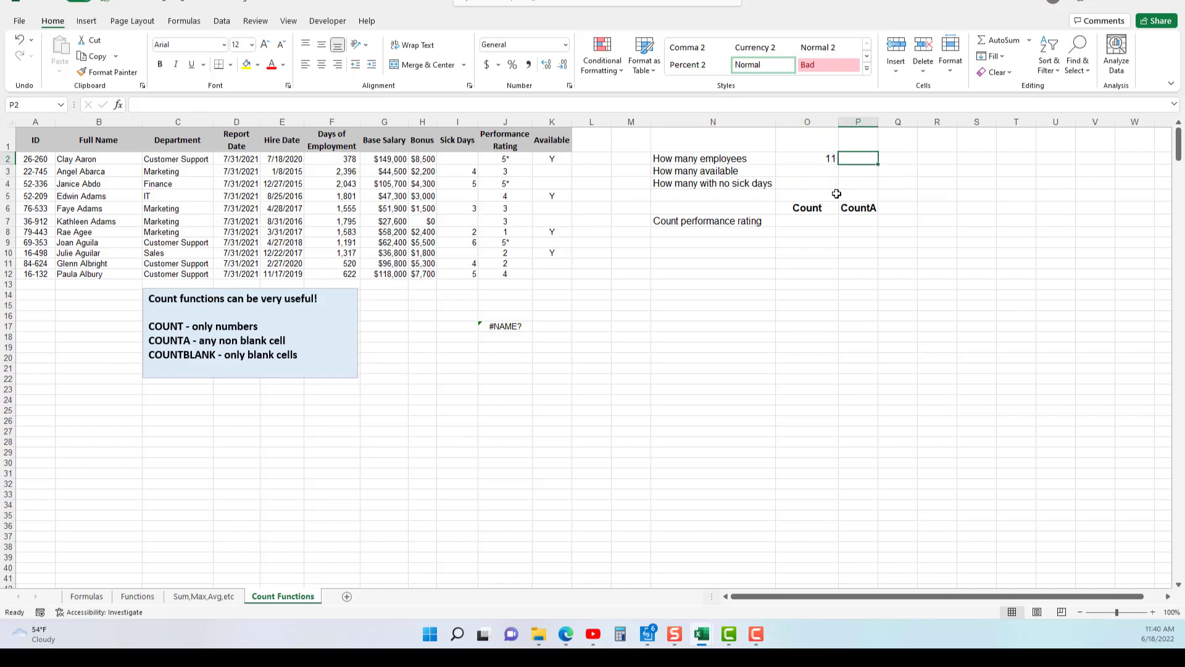
- Replace the formula in cell O2 with =COUNT(F2:F12) to count employees by the numeric Days of Employment column
left_click(824, 159)
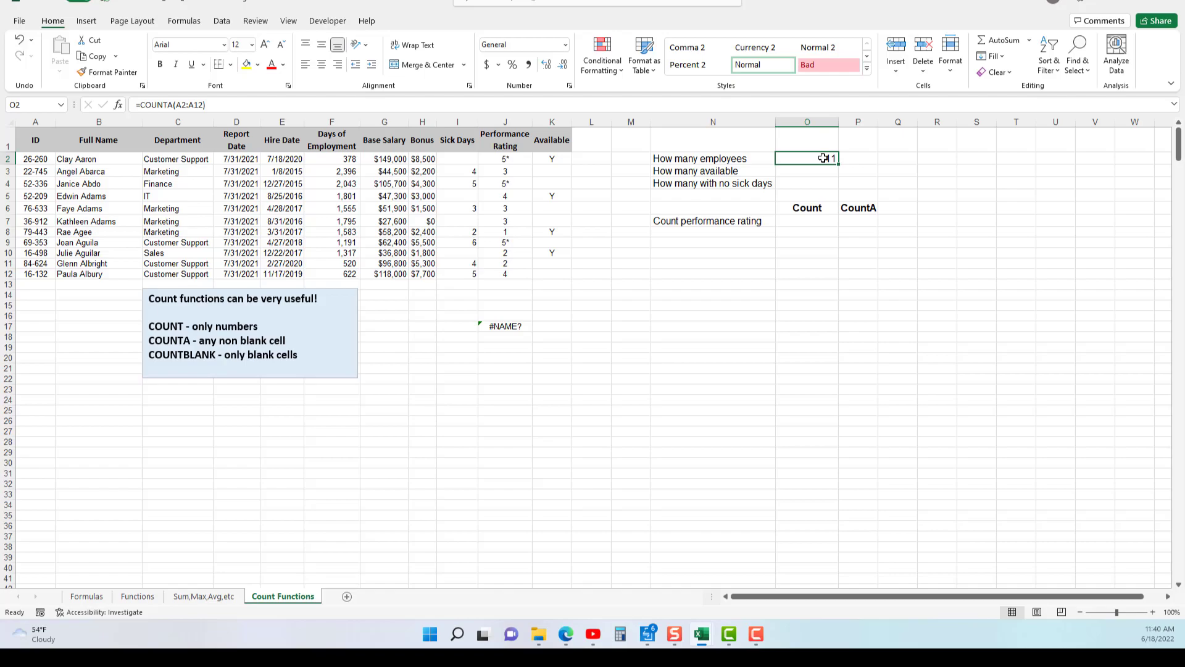
type("+")
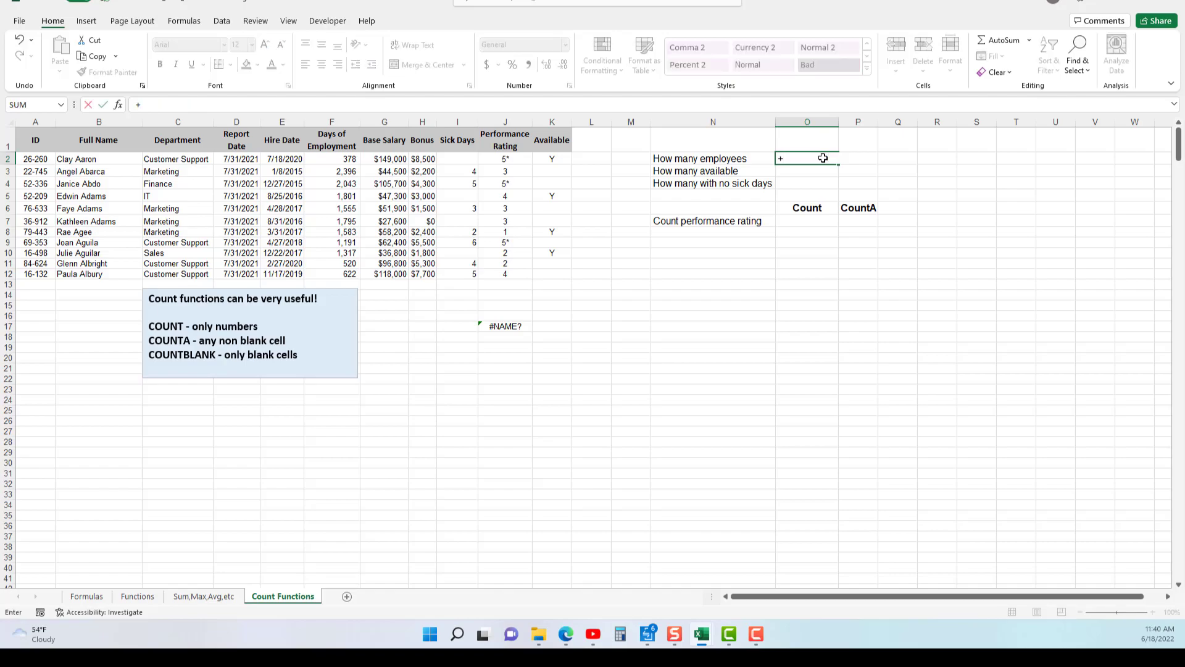
key("BackSpace")
type("=COUNT")
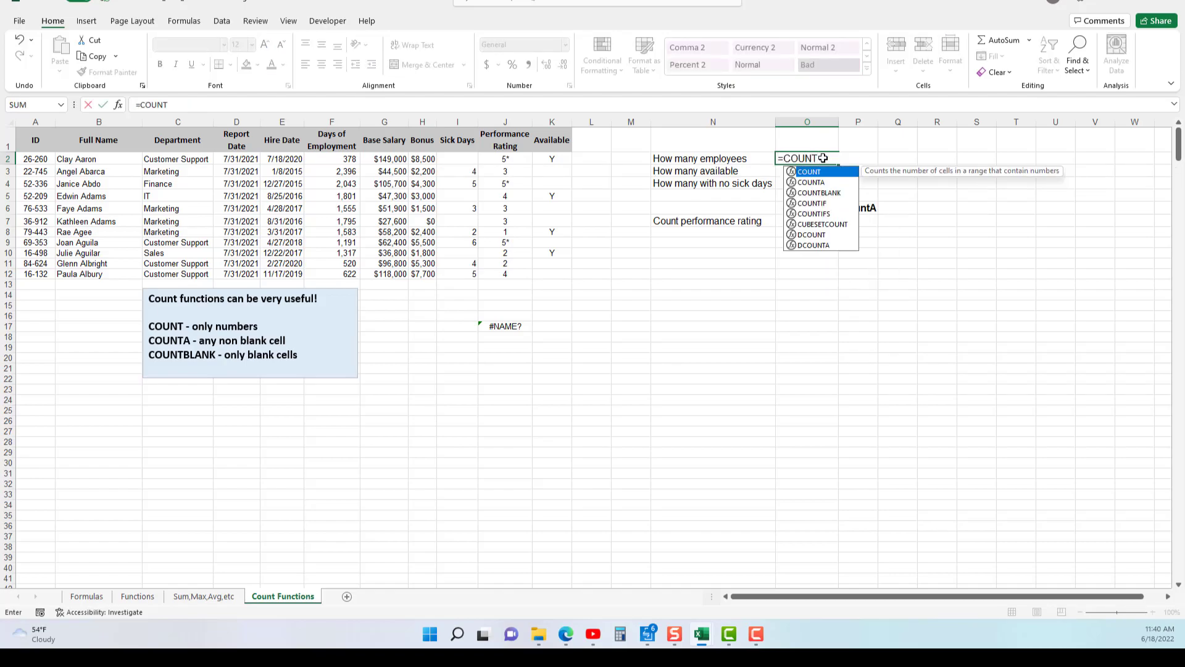
type("(")
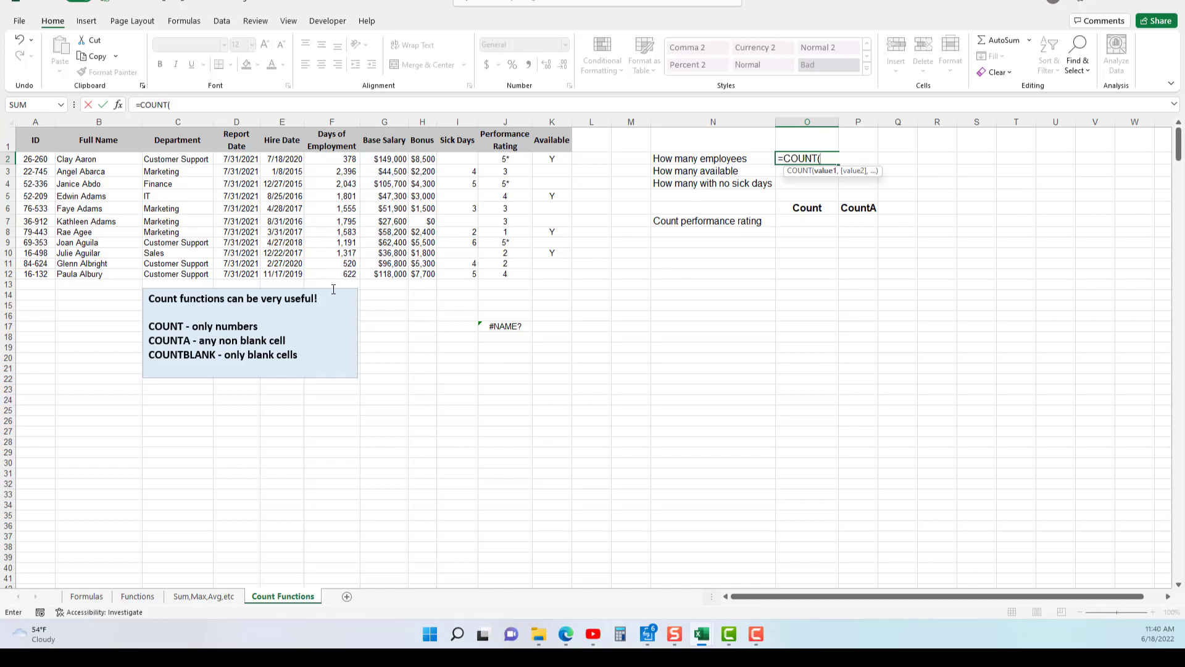
left_click_drag(348, 158, 333, 270)
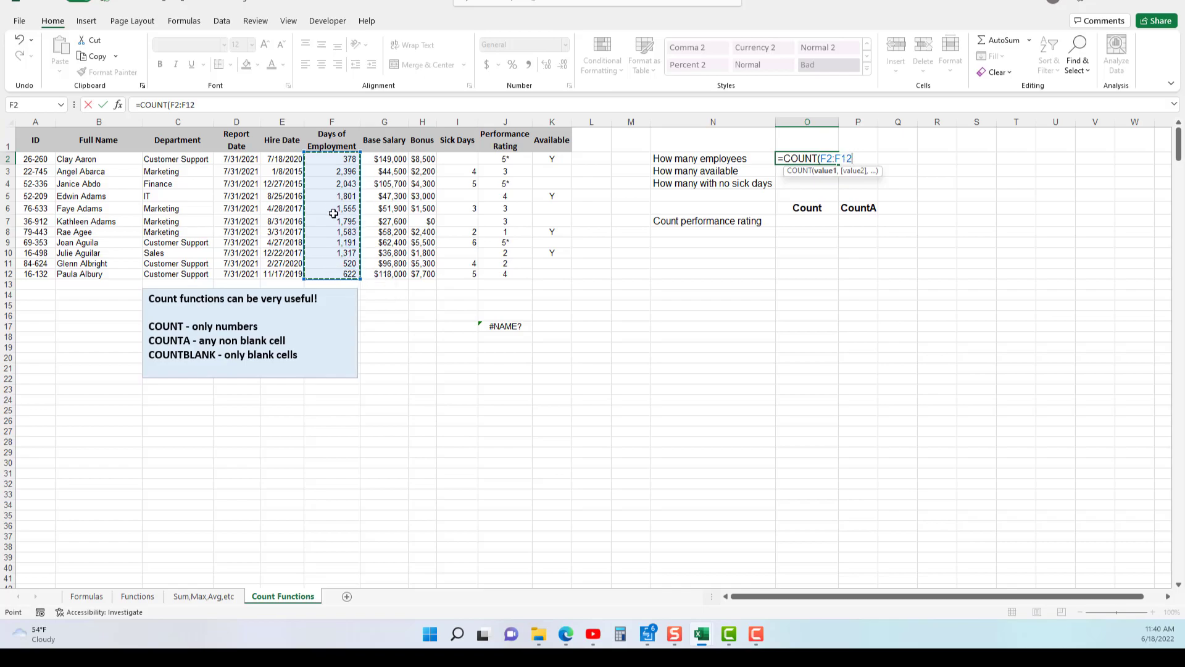
type(")")
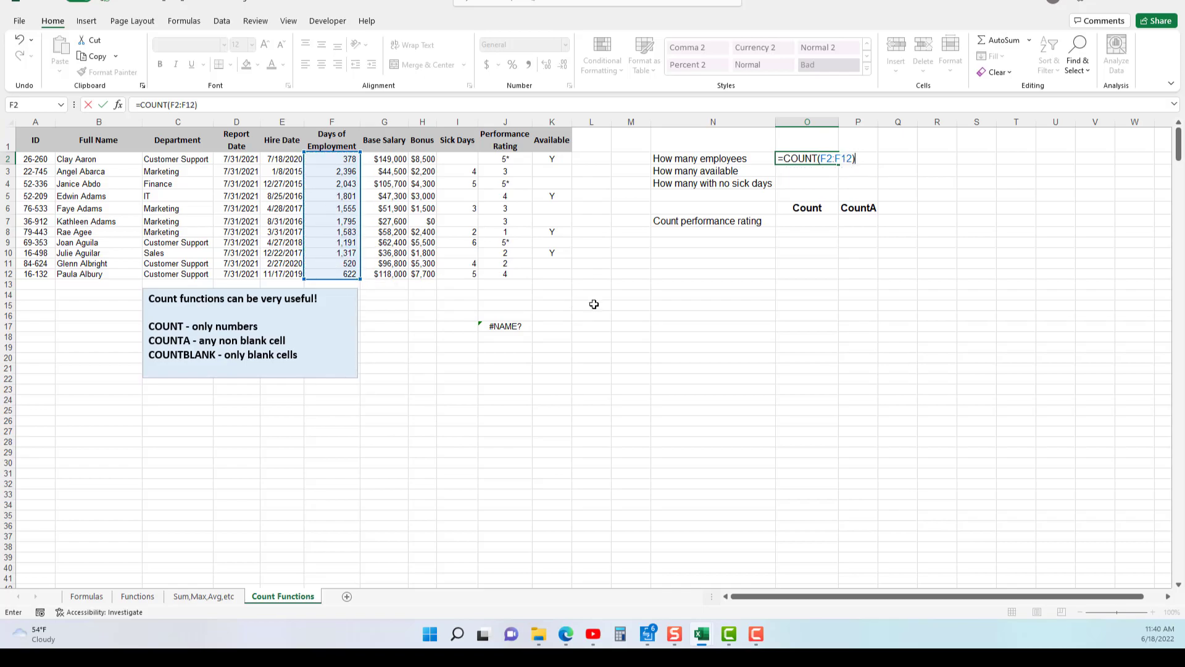
key("Return")
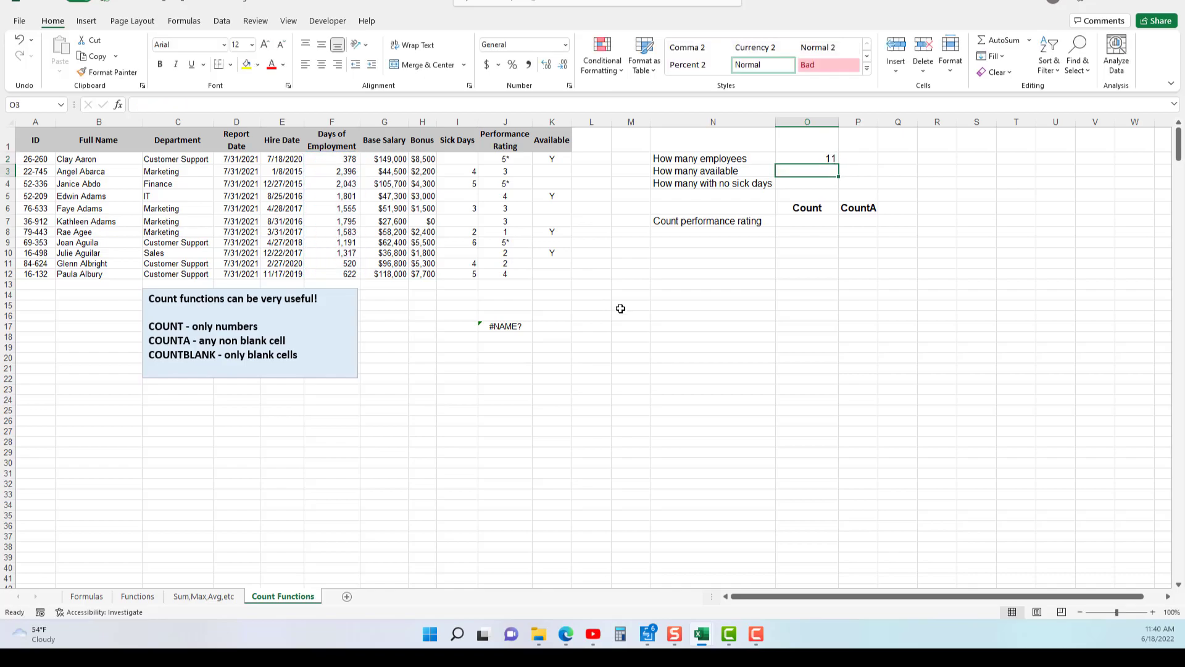
left_click(814, 158)
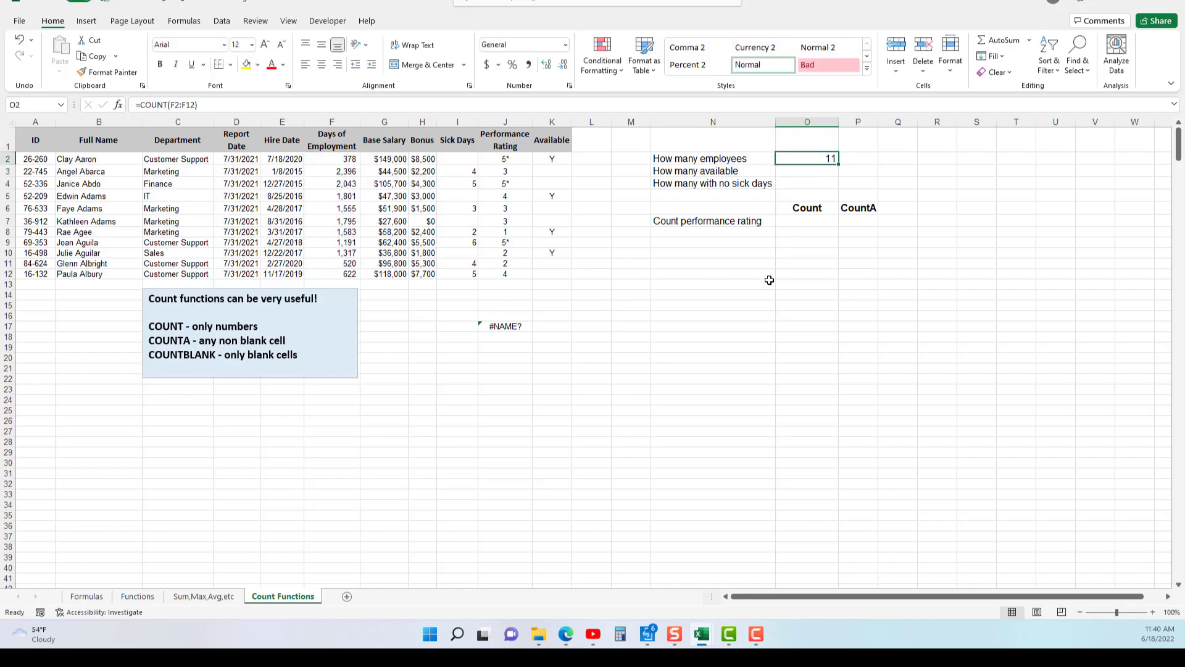
- Enter =COUNTA(K2:K12) in cell O3 to count how many employees are available
left_click_drag(544, 141, 572, 292)
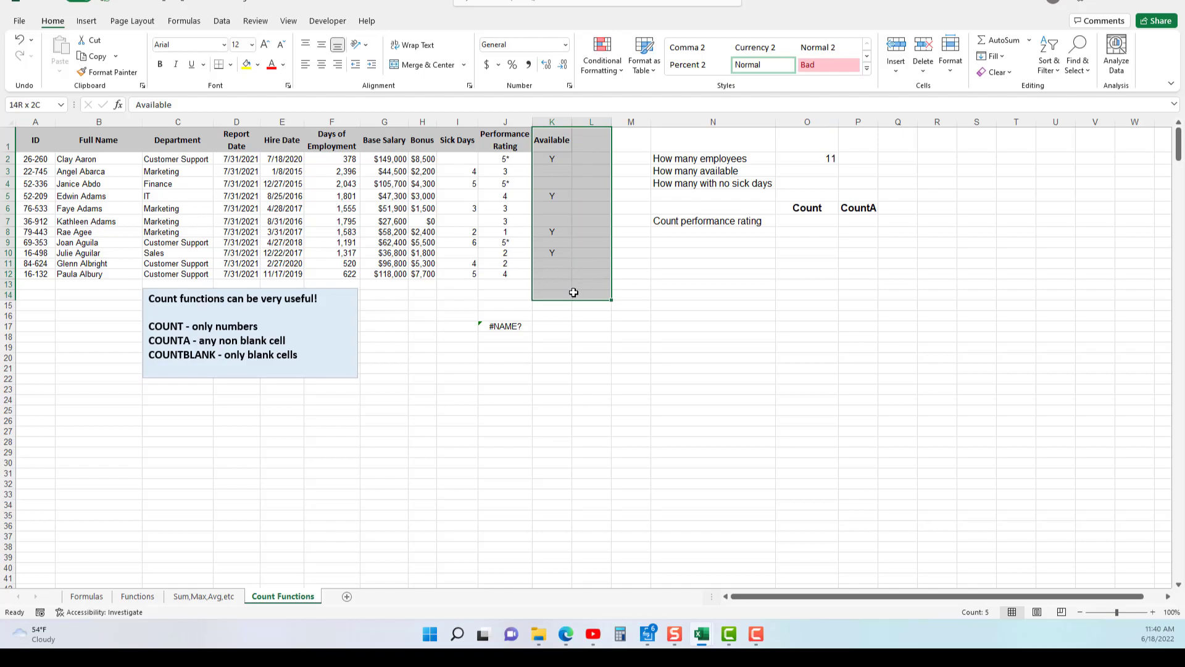
left_click(813, 173)
type("=COUNT")
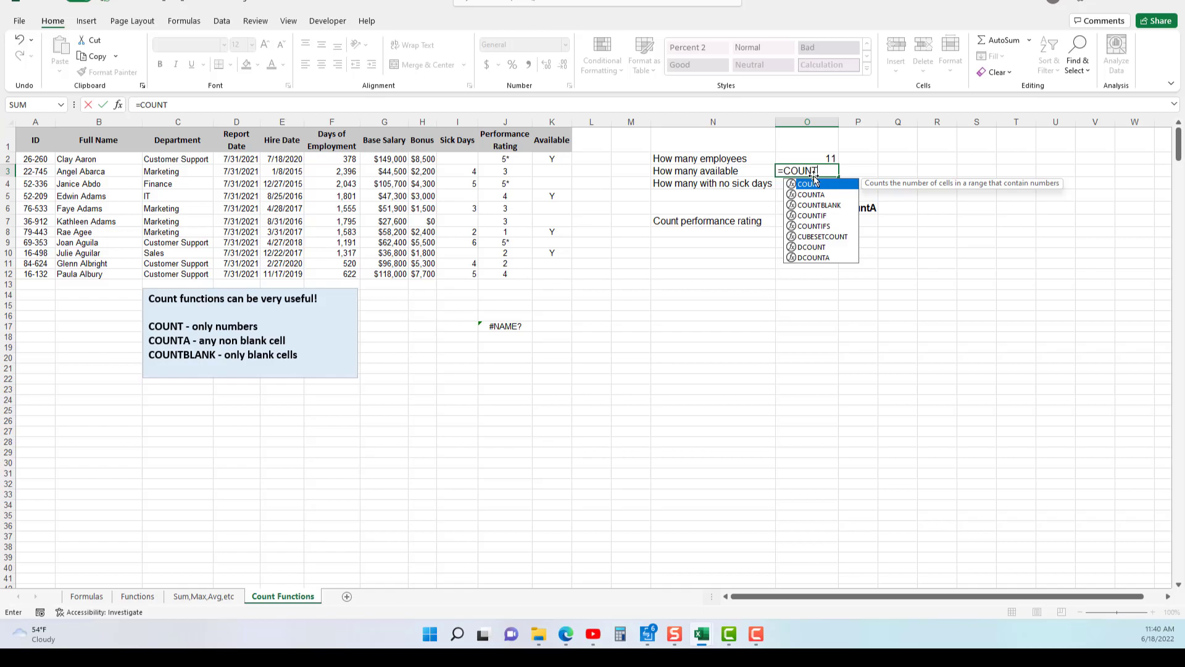
key("Down")
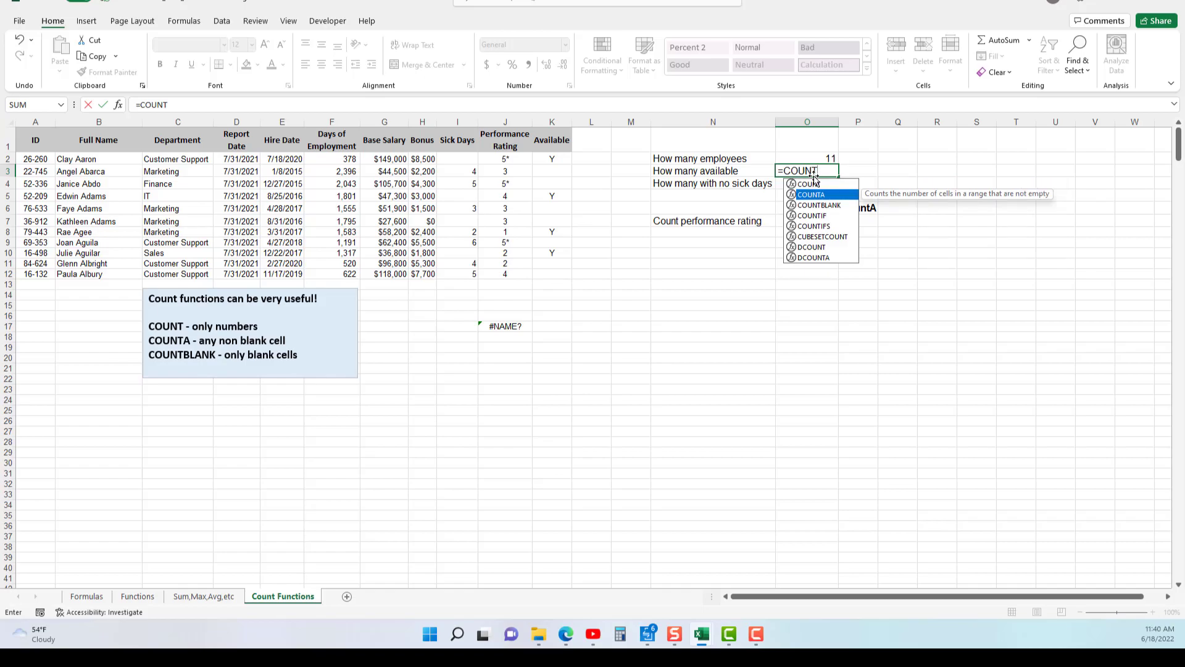
key("Tab")
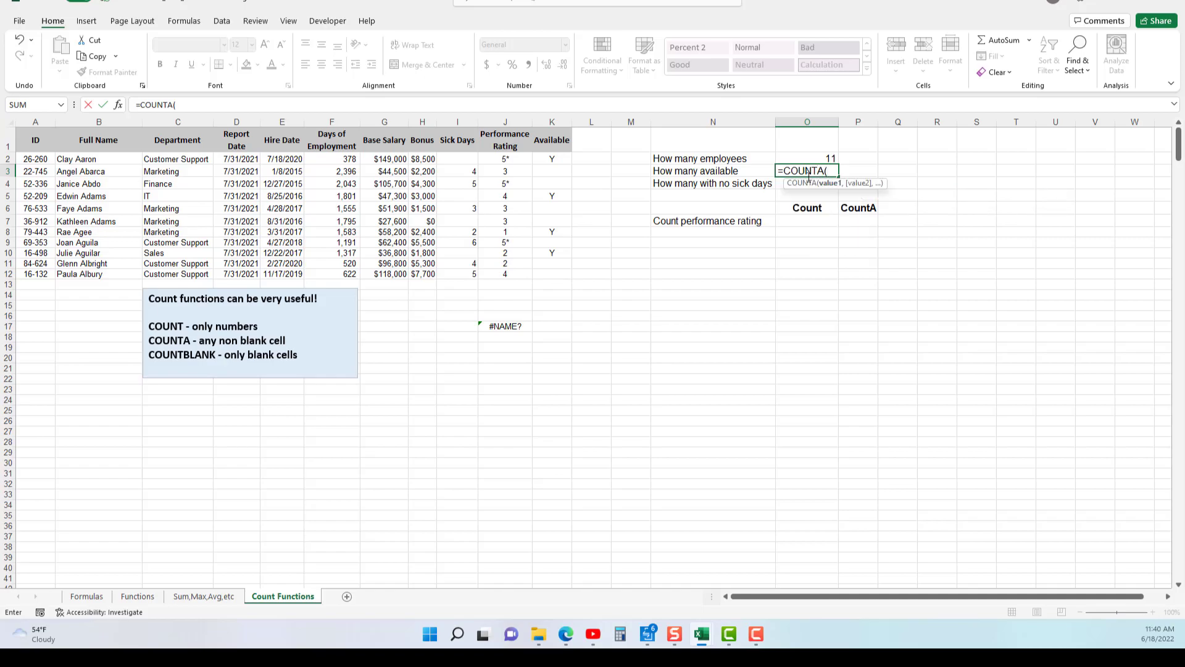
left_click_drag(552, 159, 546, 273)
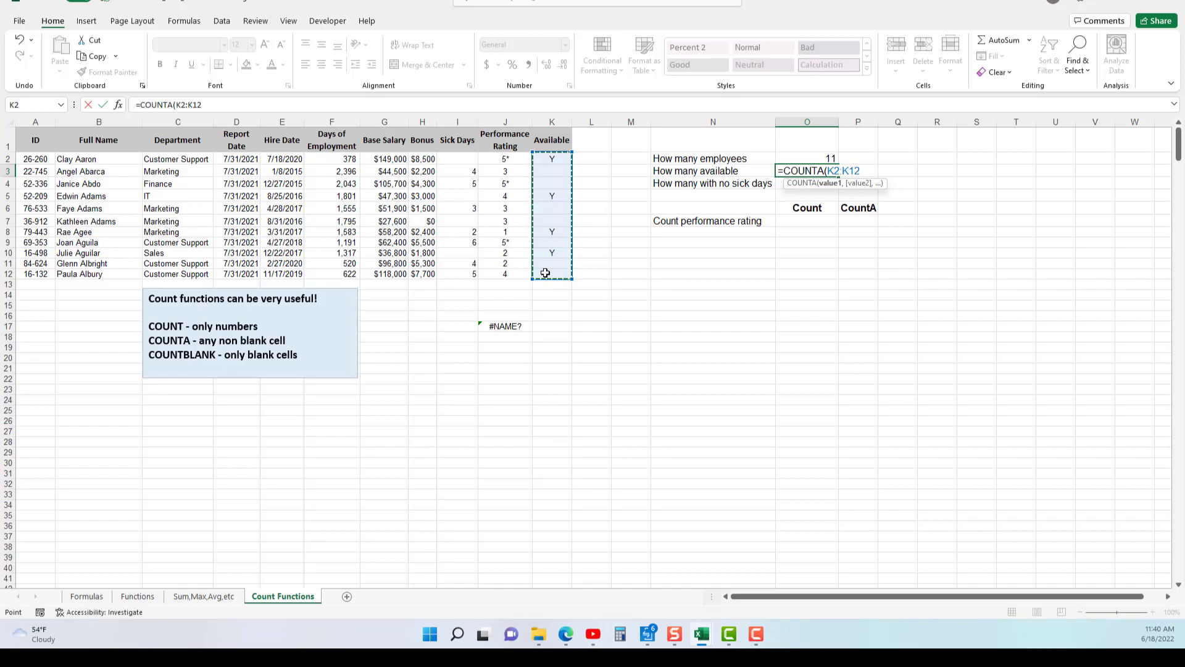
type(")")
key("Return")
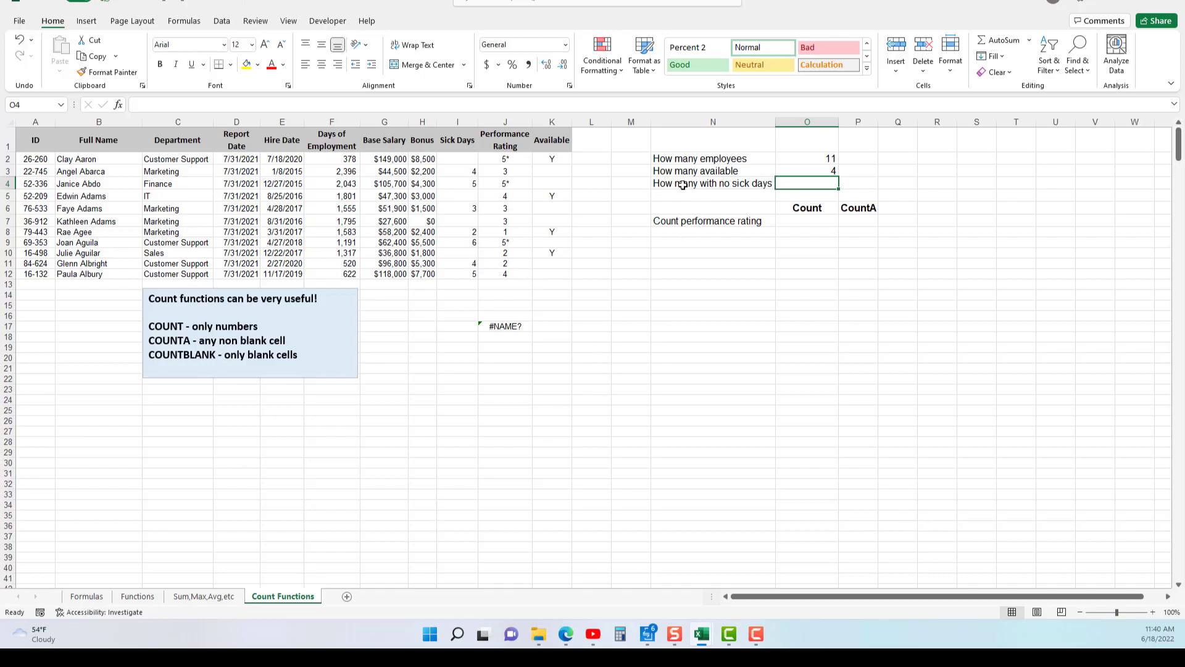
- Enter =COUNTBLANK(I2:I12) in cell O4 for employees with no sick days, and check the blank cells in the Sick Days column
left_click_drag(471, 158, 471, 274)
left_click(830, 182)
type("=COUNTB")
key("Tab")
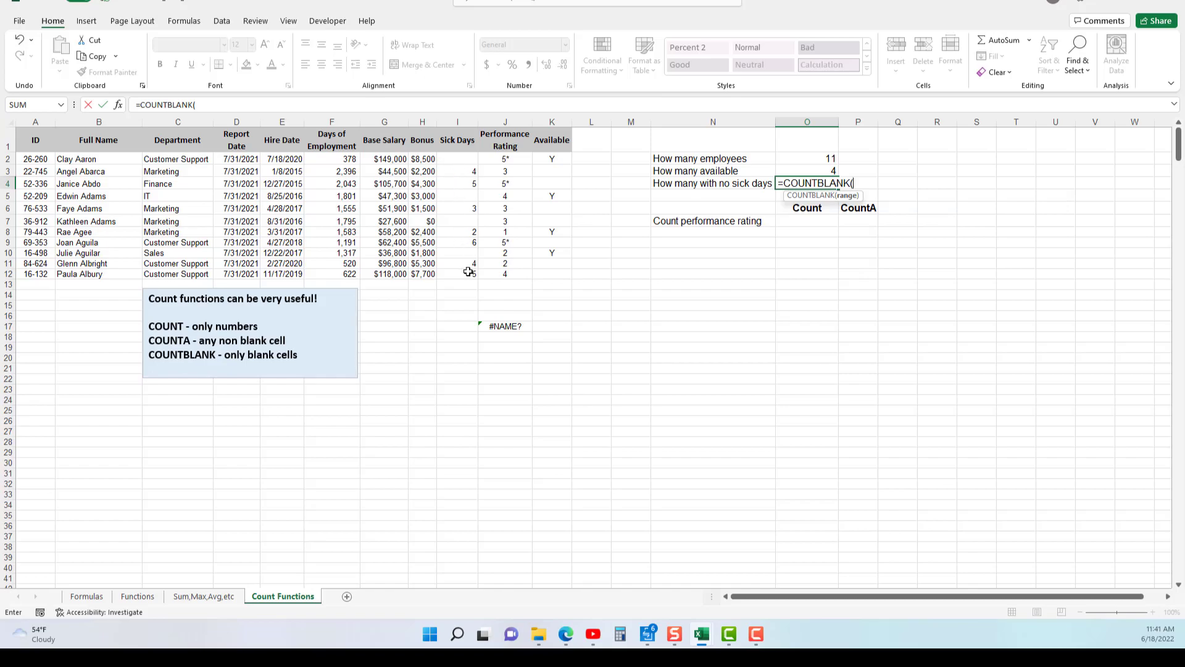
left_click_drag(459, 154, 468, 273)
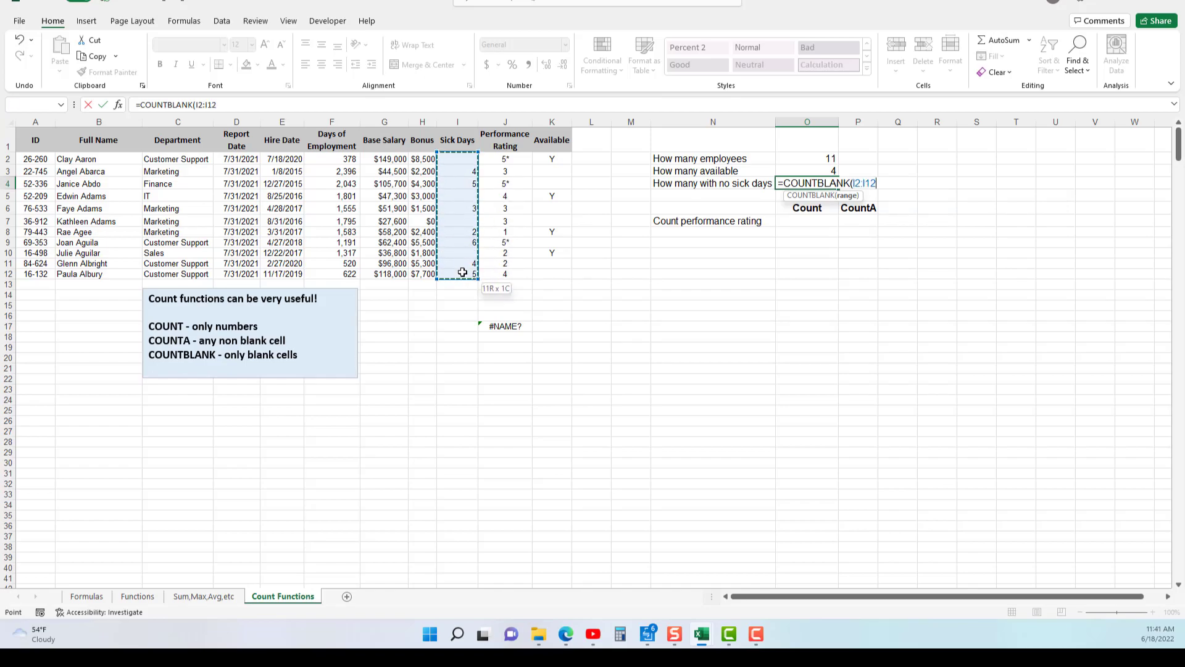
key("Return")
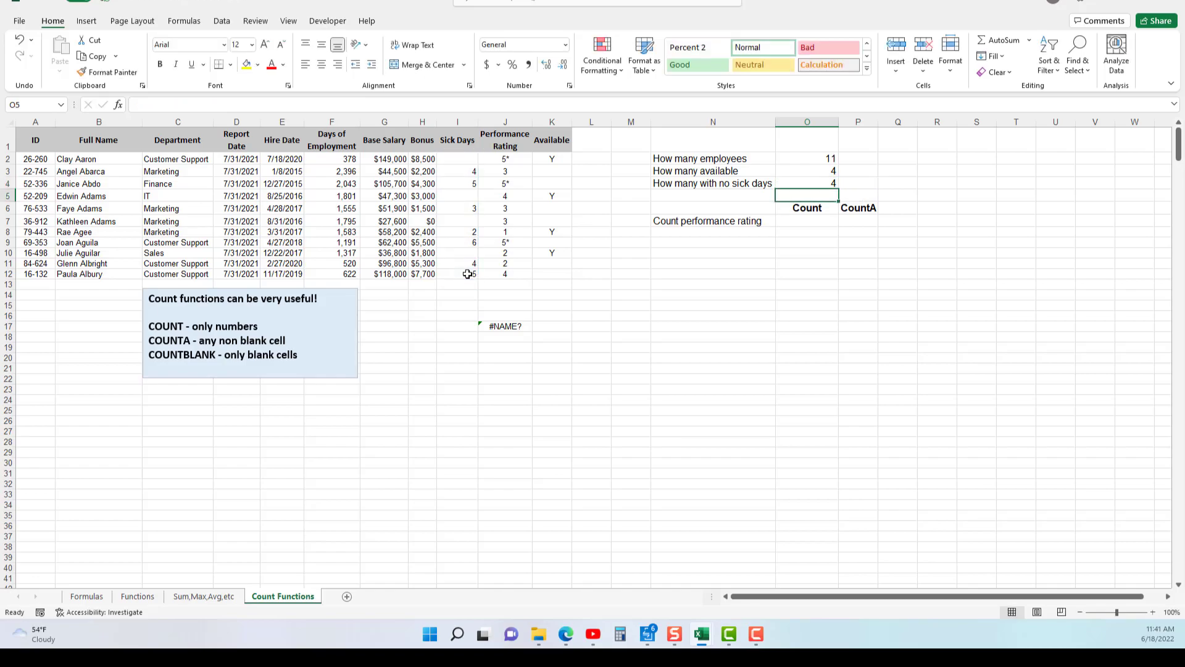
left_click(464, 160)
left_click(465, 198)
left_click(457, 224)
left_click(458, 253)
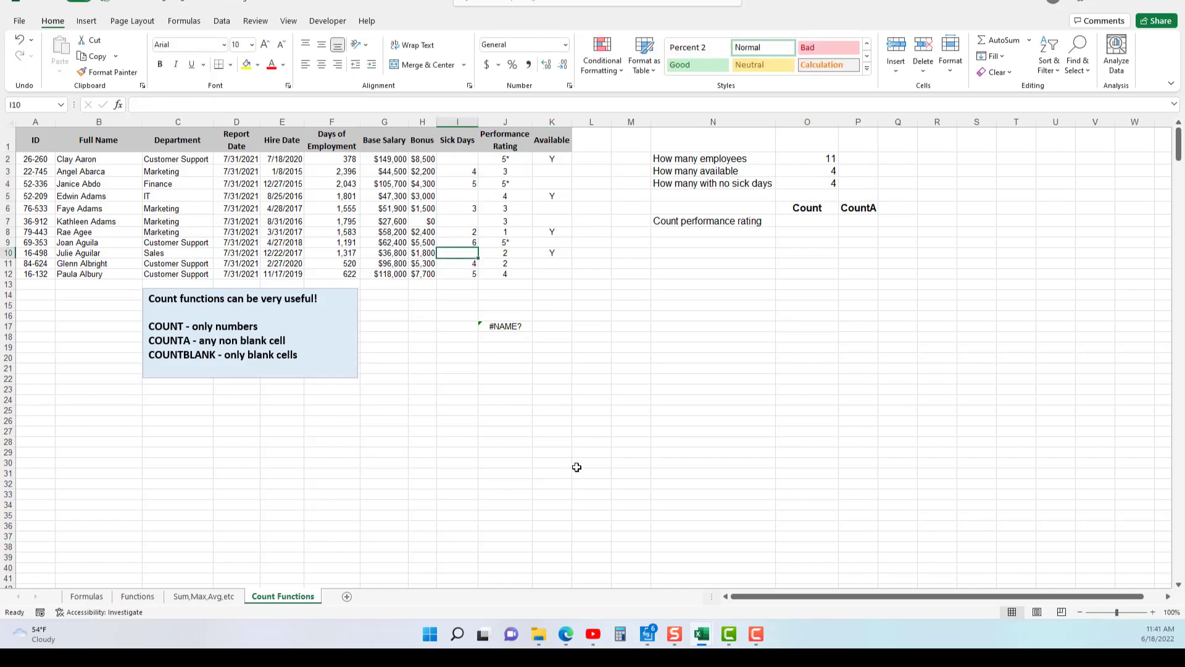
- Enter =COUNT(J2:J12) in cell O7 to count the numeric performance ratings under the Count heading
left_click(726, 224)
left_click_drag(803, 207, 856, 206)
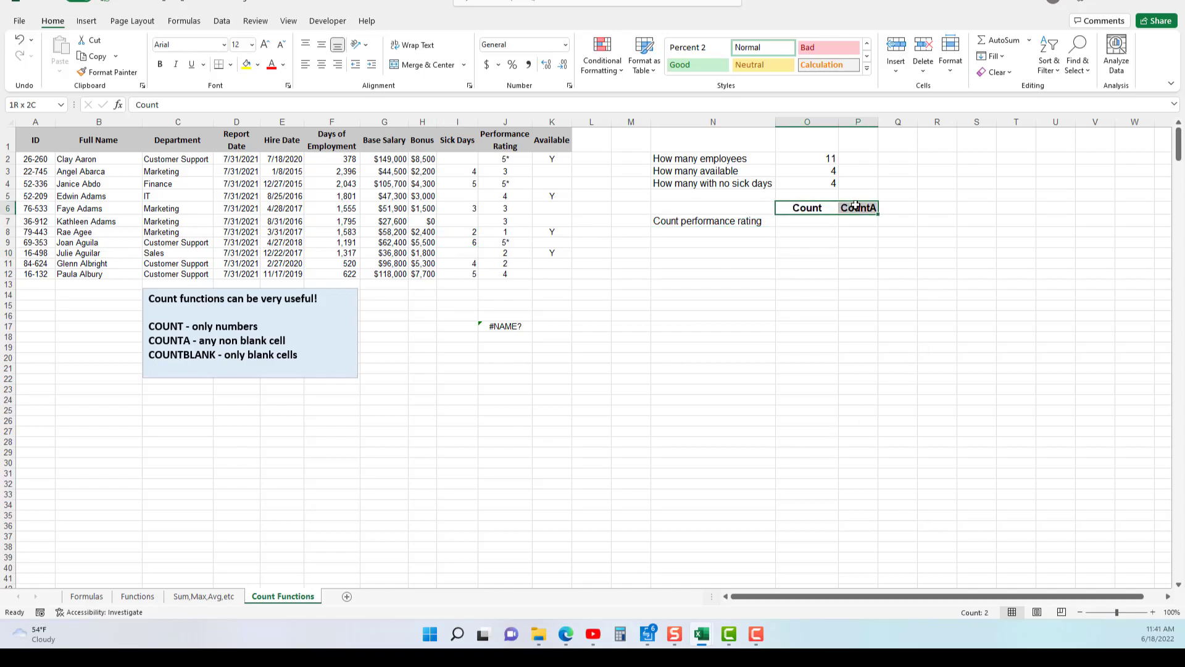
left_click(807, 220)
left_click_drag(512, 158, 512, 273)
left_click(814, 219)
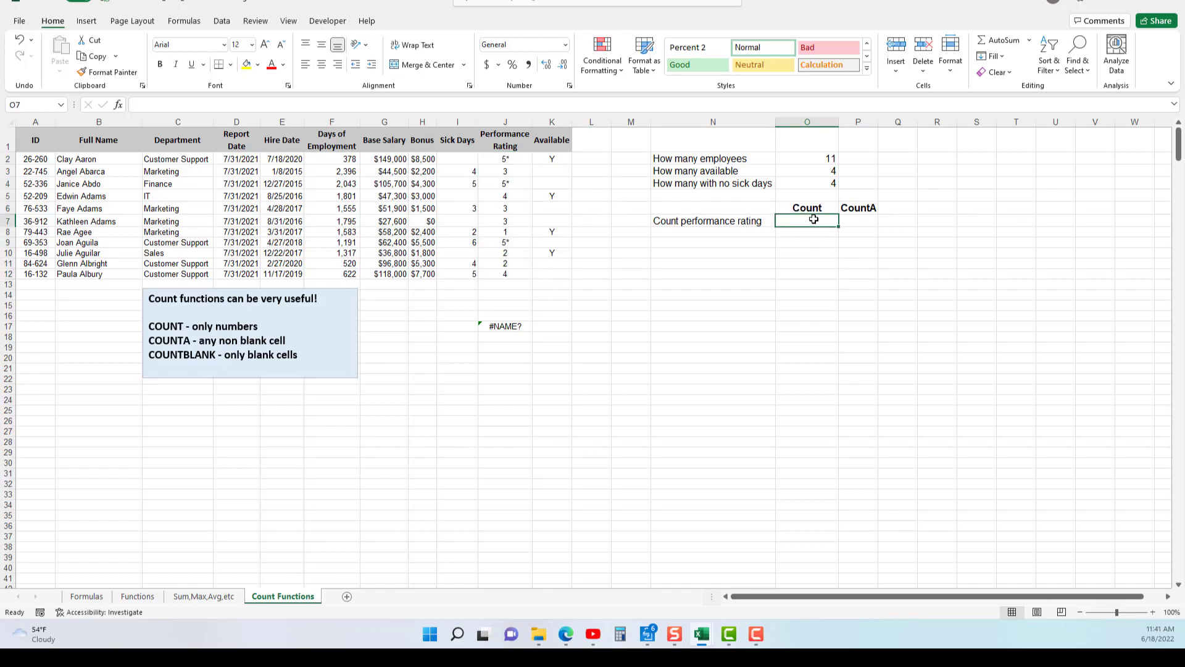
type("=count")
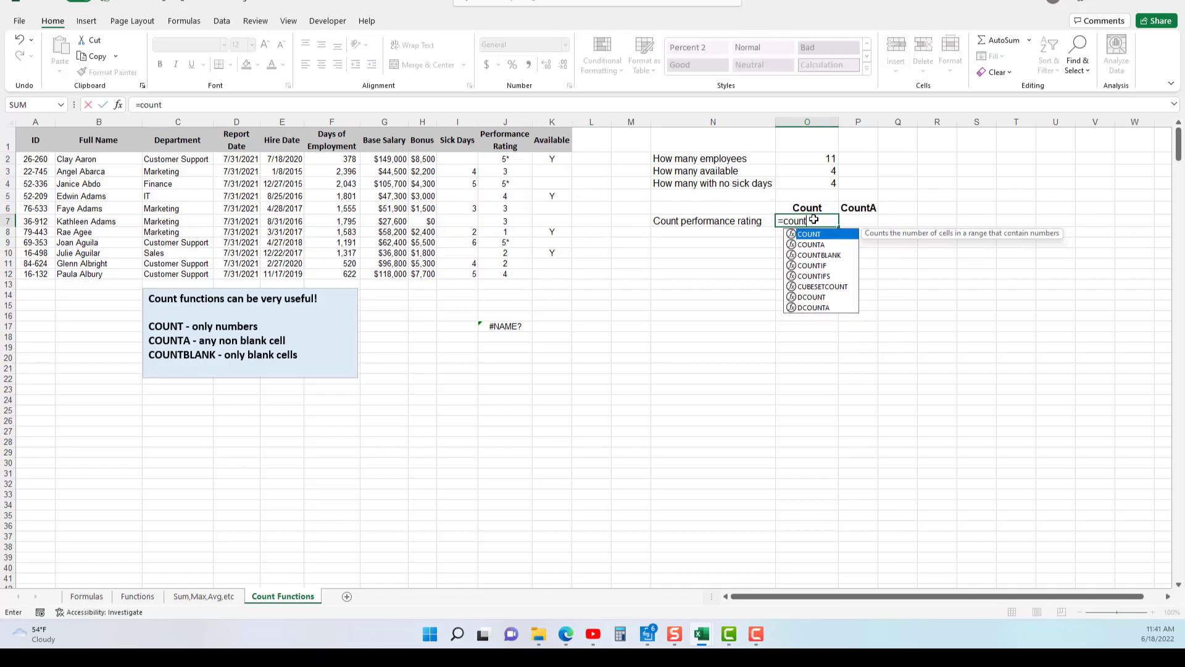
type("(")
left_click_drag(509, 159, 511, 275)
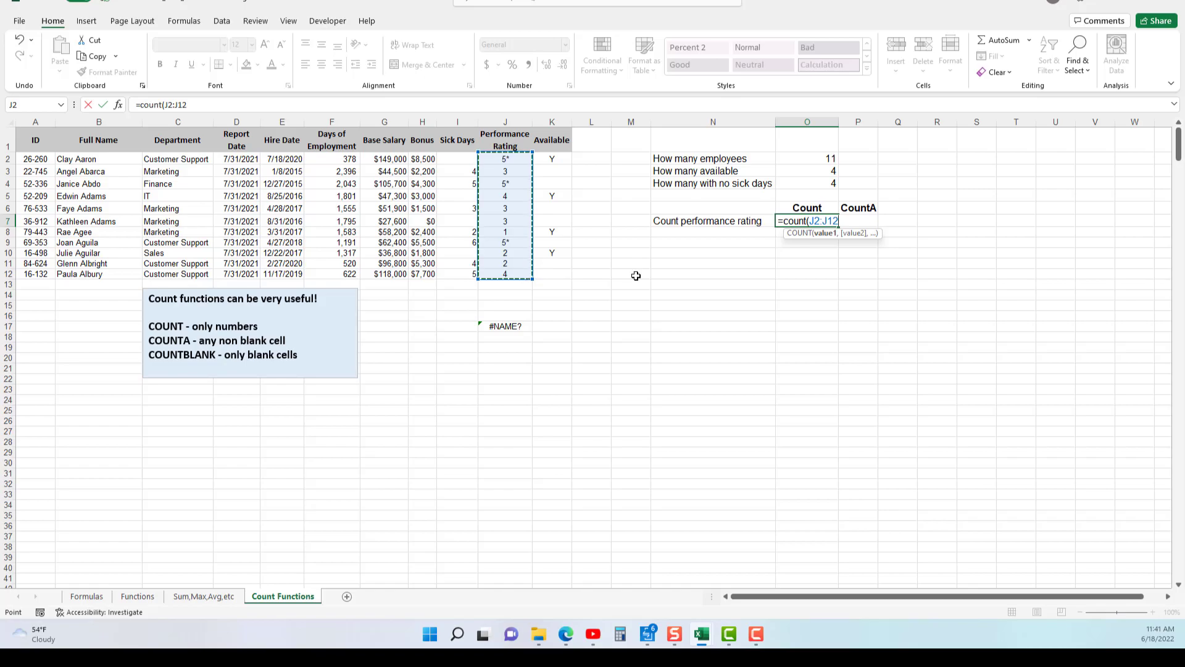
type(")")
key("Return")
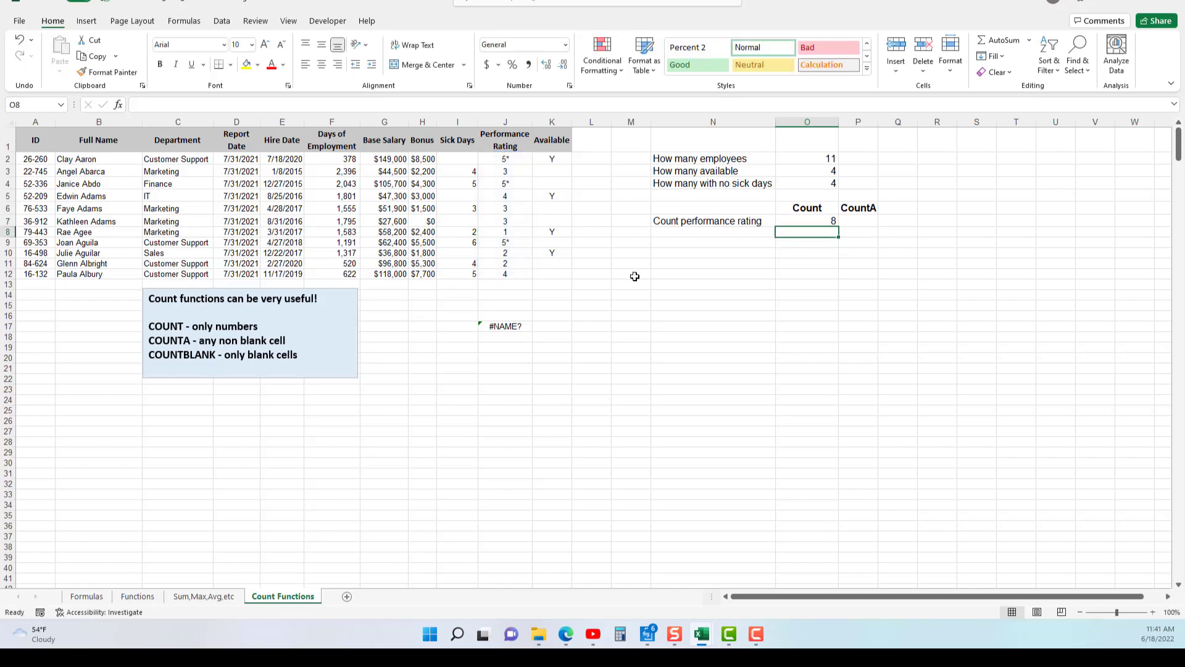
- Check the COUNT formula in cell O7 against each purely numeric rating in the Performance Rating column
left_click(821, 224)
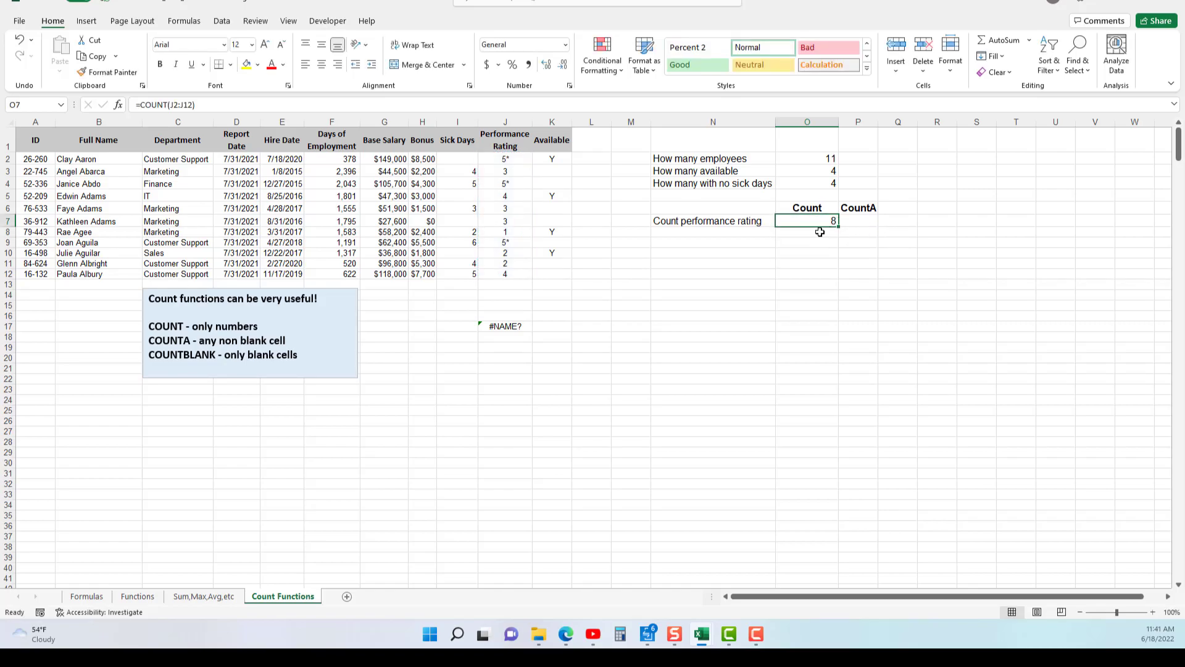
left_click(508, 175)
left_click(515, 195)
left_click(513, 208)
left_click(512, 221)
left_click(511, 232)
left_click(508, 253)
left_click(508, 265)
left_click(504, 274)
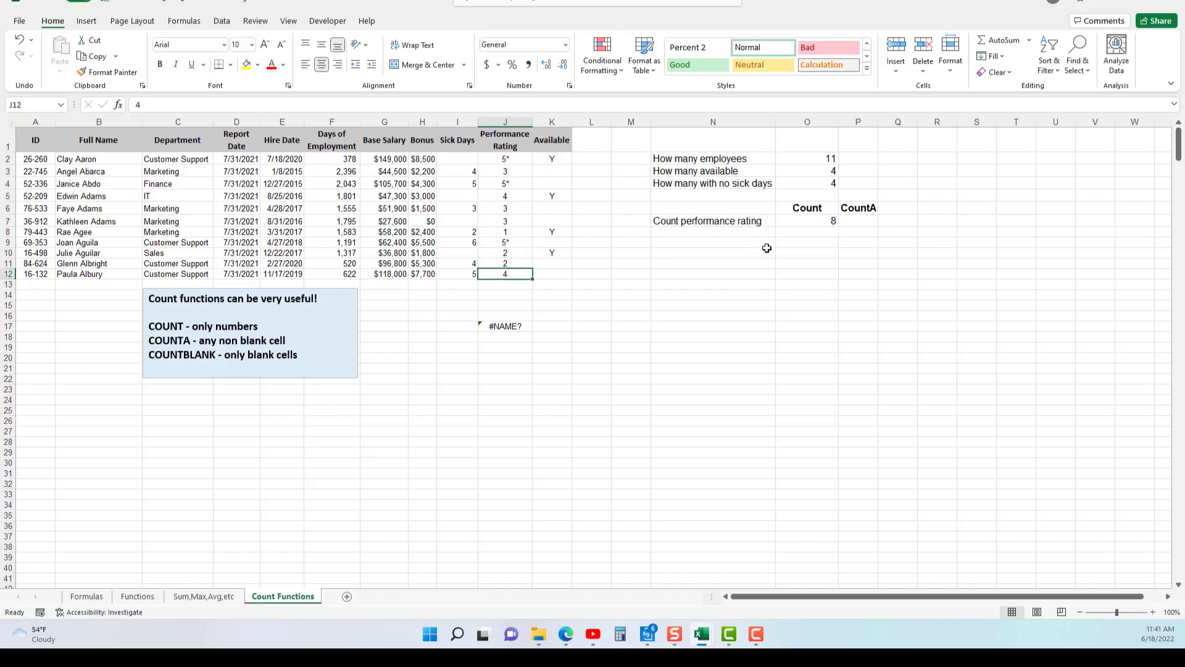
- Enter =COUNTA(J2:J12) in cell P7 to count all non-blank performance ratings under the CountA heading
left_click(859, 223)
type("=COUNT")
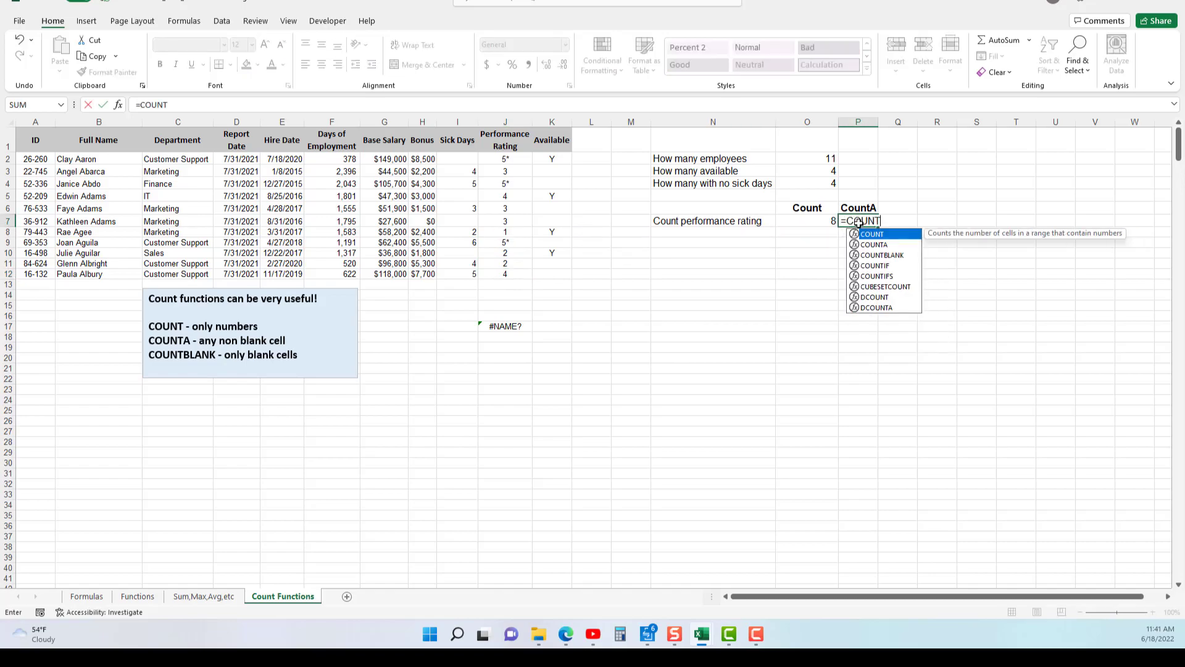
type("A(")
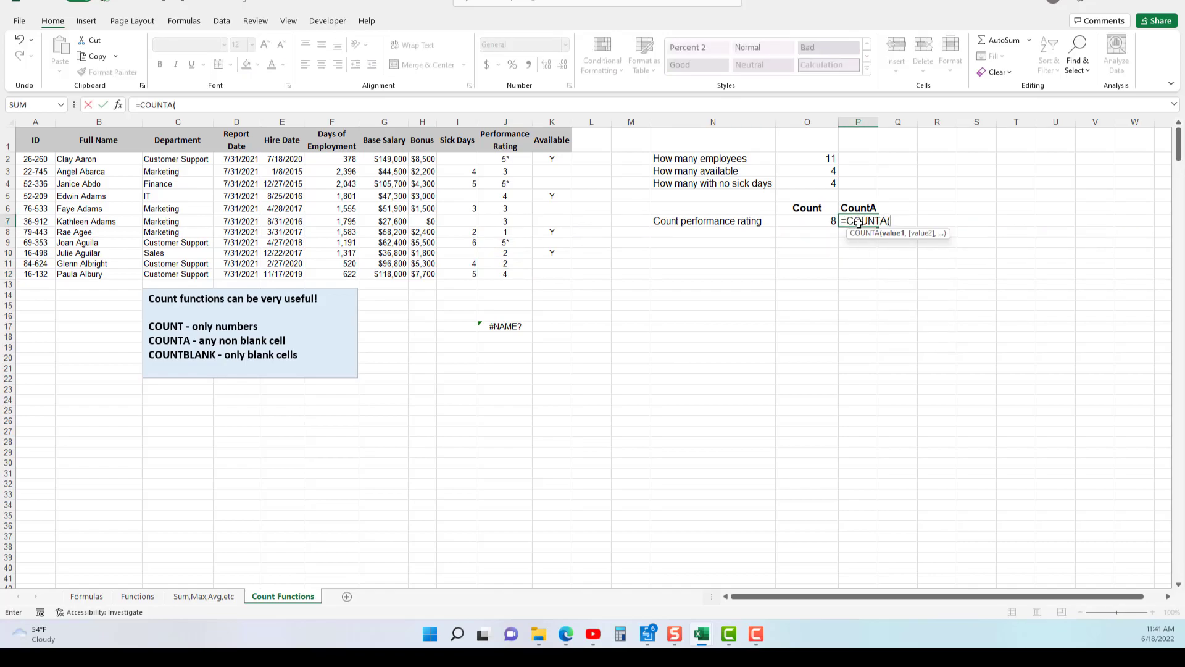
left_click_drag(512, 158, 515, 273)
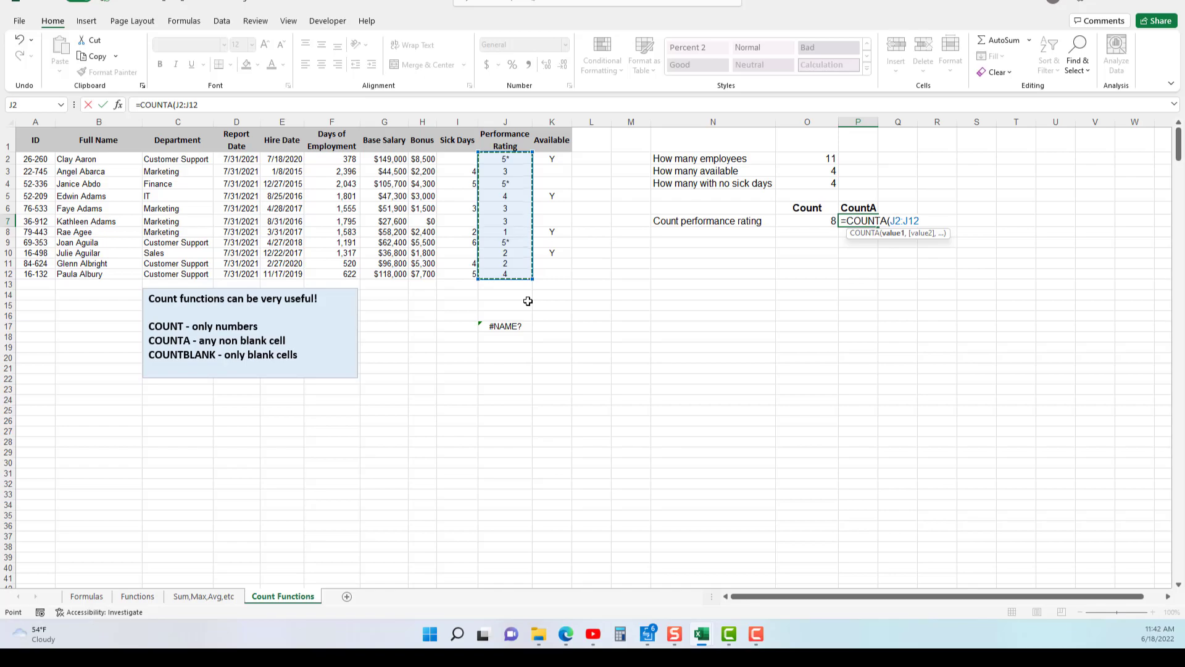
type(")")
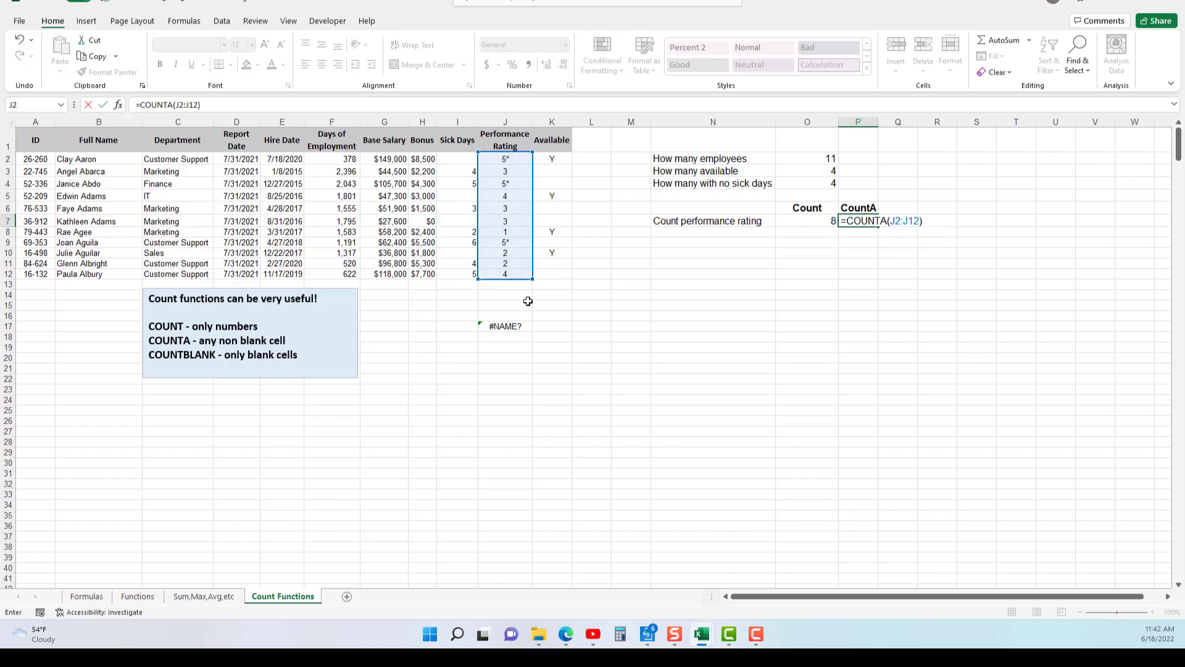
key("Return")
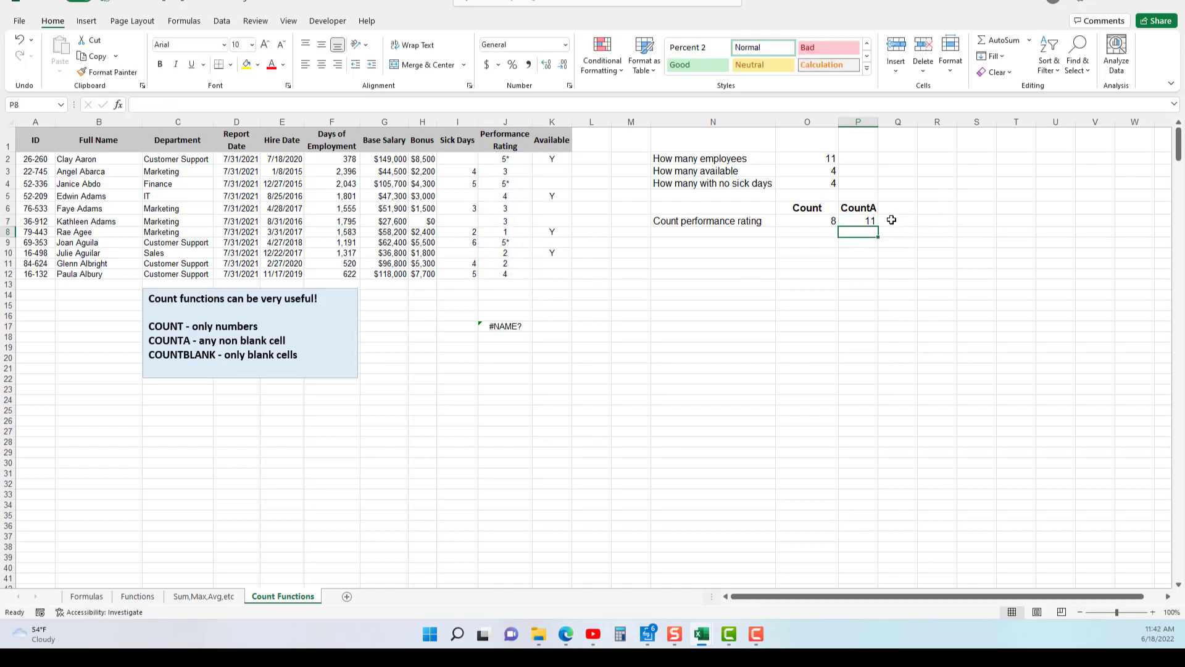
left_click(870, 223)
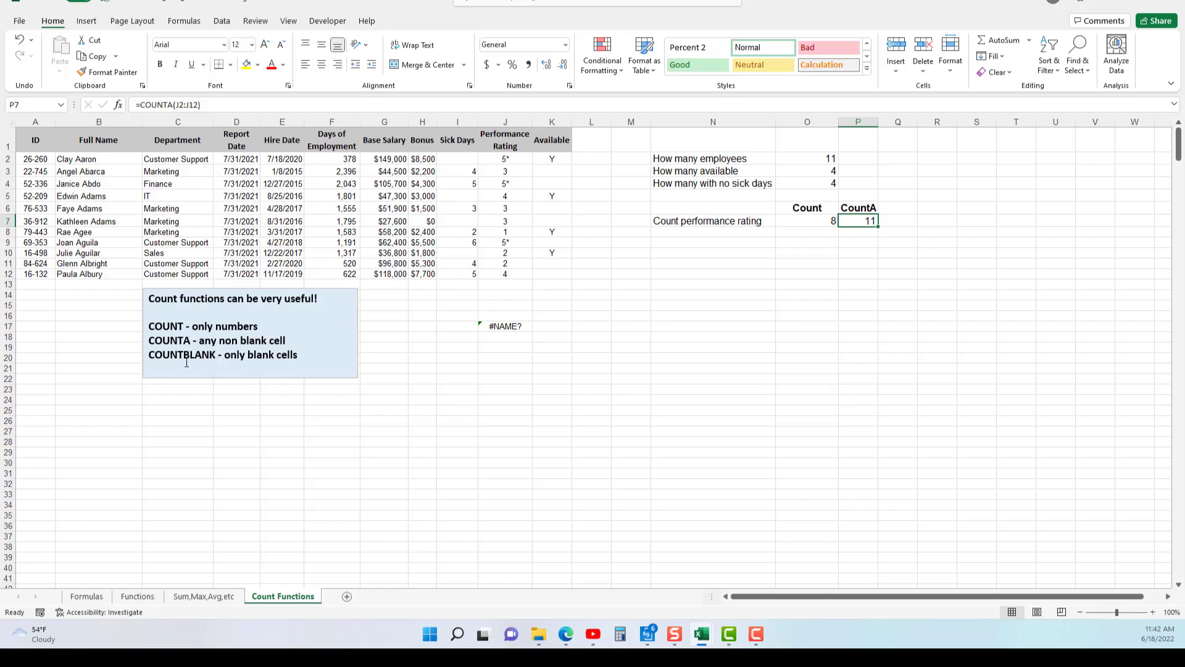
left_click_drag(387, 162, 411, 278)
key("F10")
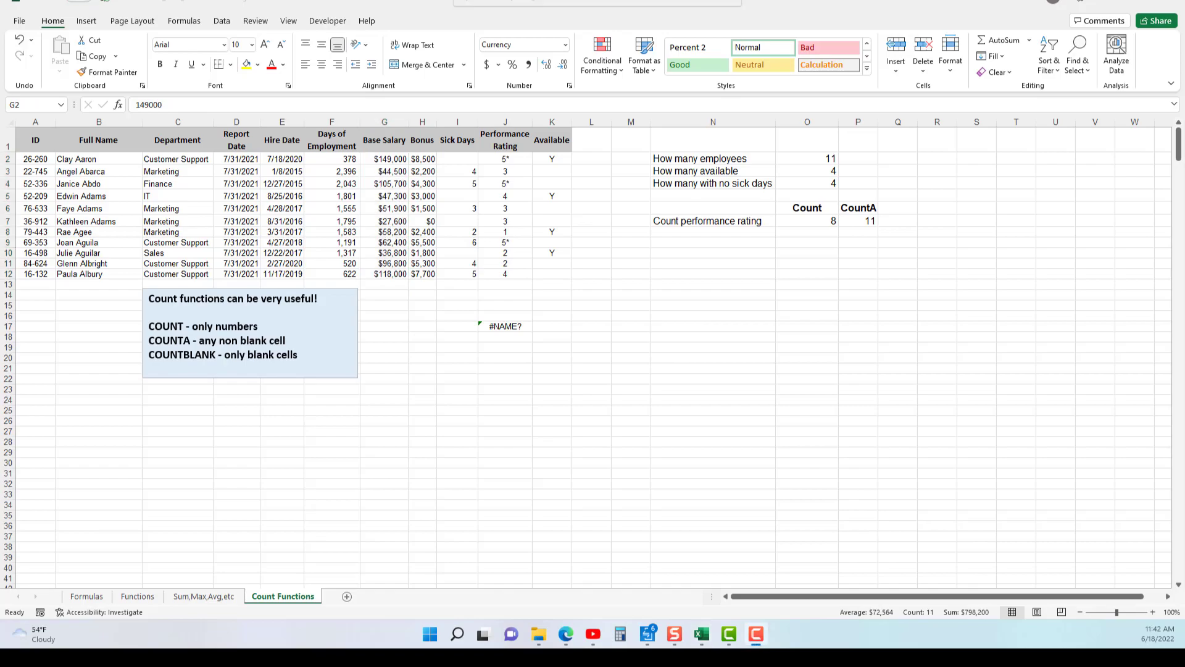
- Insert the AutoSum Count Numbers function in cell N9 and set its range to the bonuses in H2:H12
left_click(695, 242)
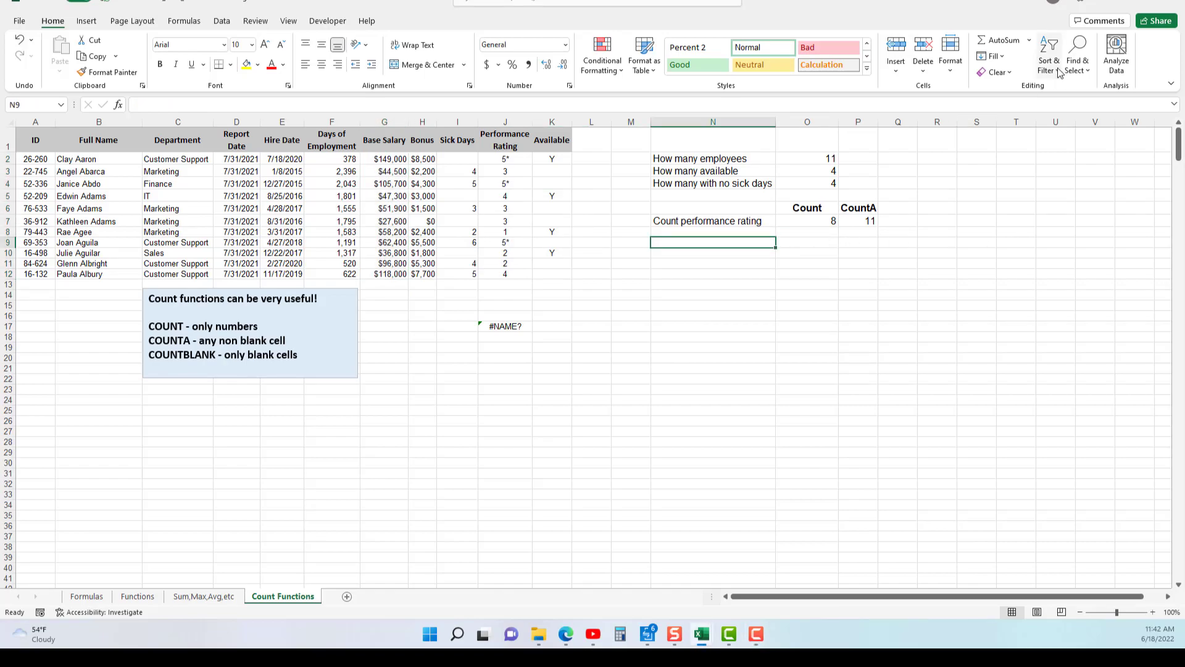
left_click(1030, 41)
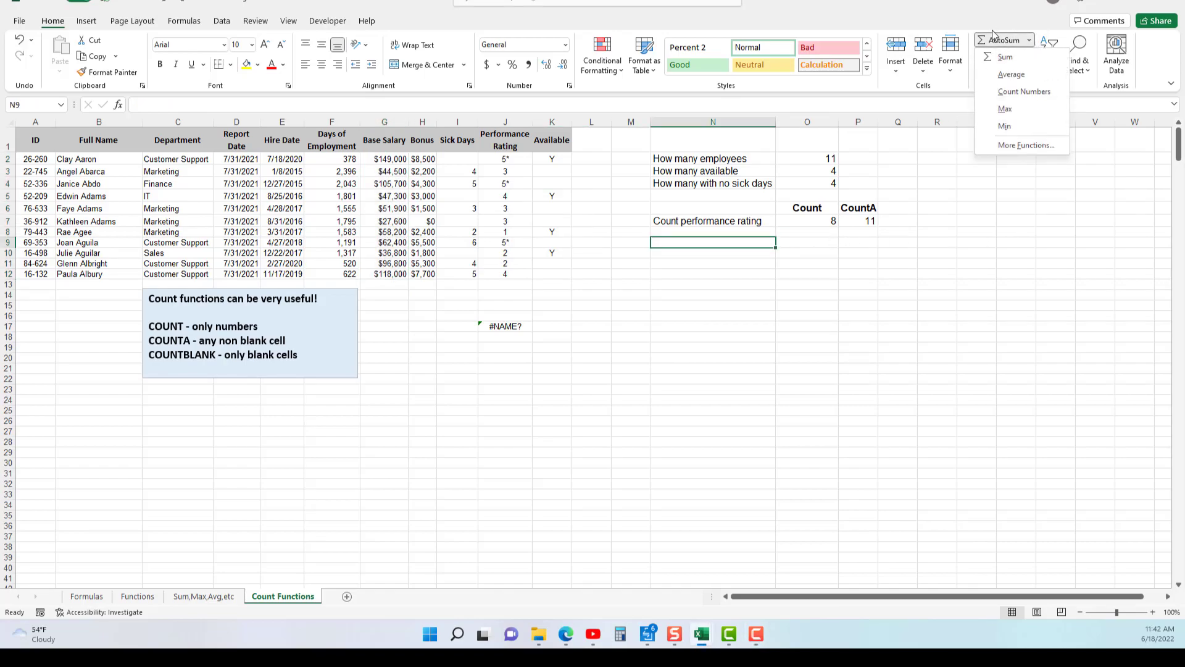
left_click(1025, 91)
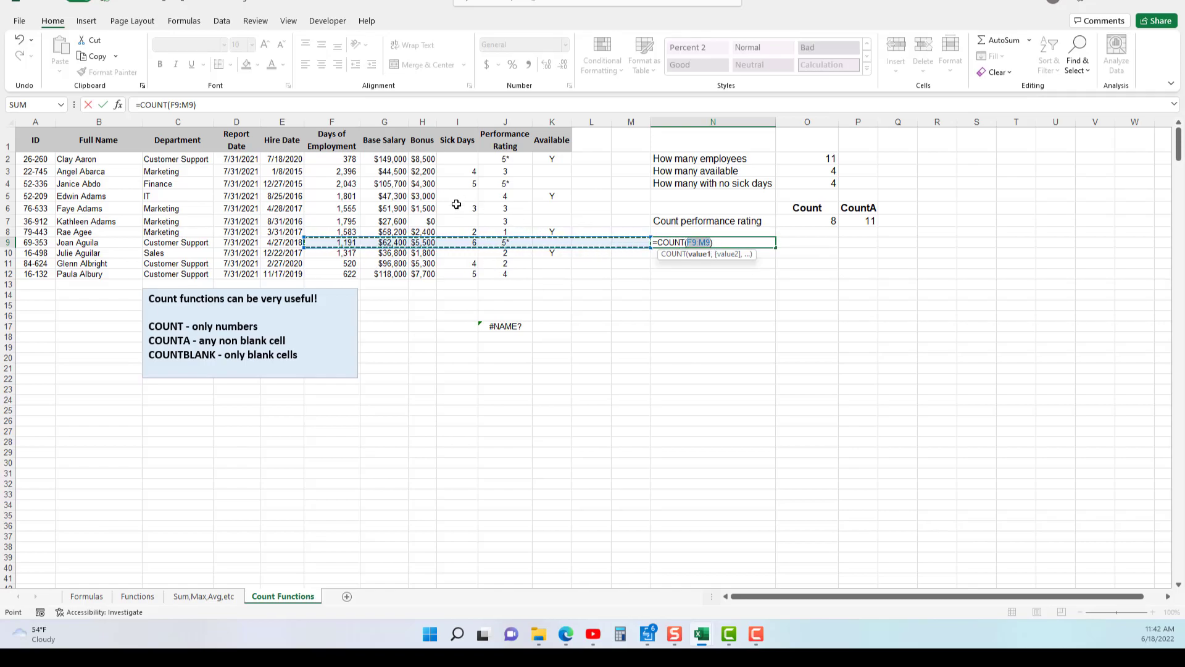
left_click_drag(423, 159, 426, 273)
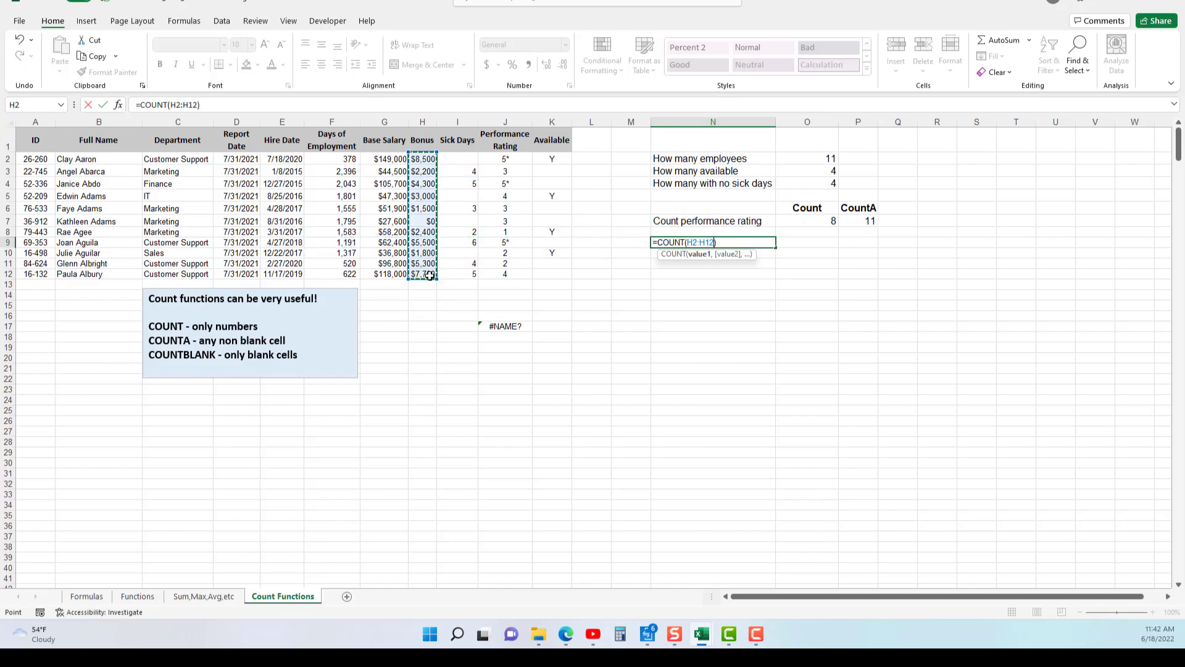